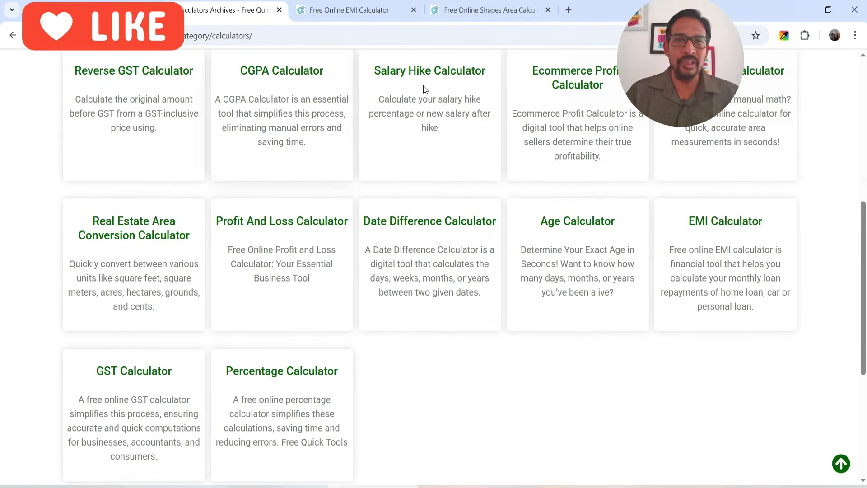
Step: Calculate the EMI for a loan amount of 2,00,000 in the EMI Calculator, and reset the form
scroll(286, 346, "up", 1)
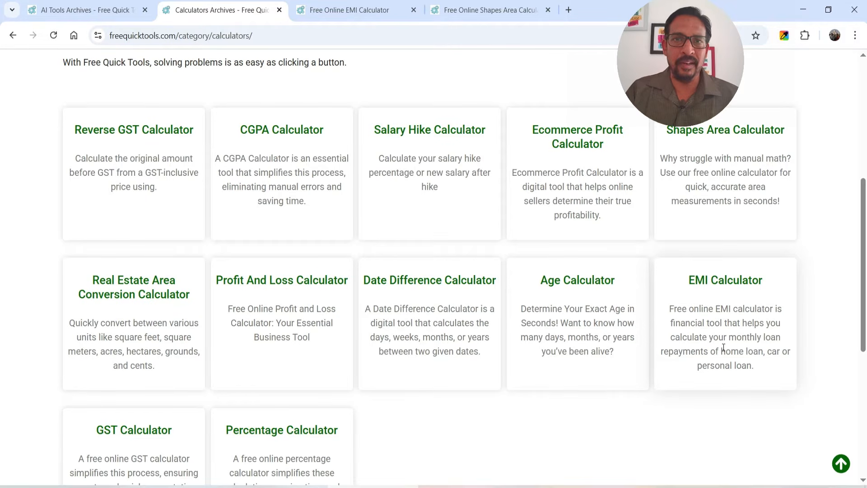
key("ctrl+Tab")
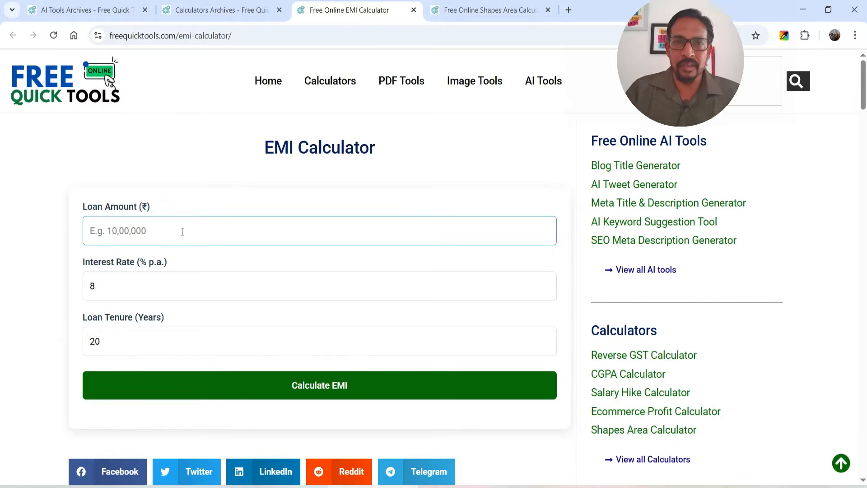
left_click(175, 232)
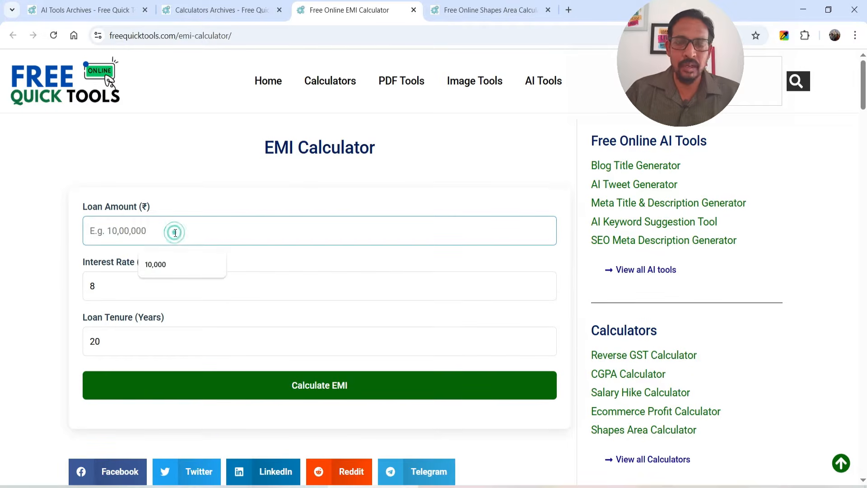
type("2,00,000")
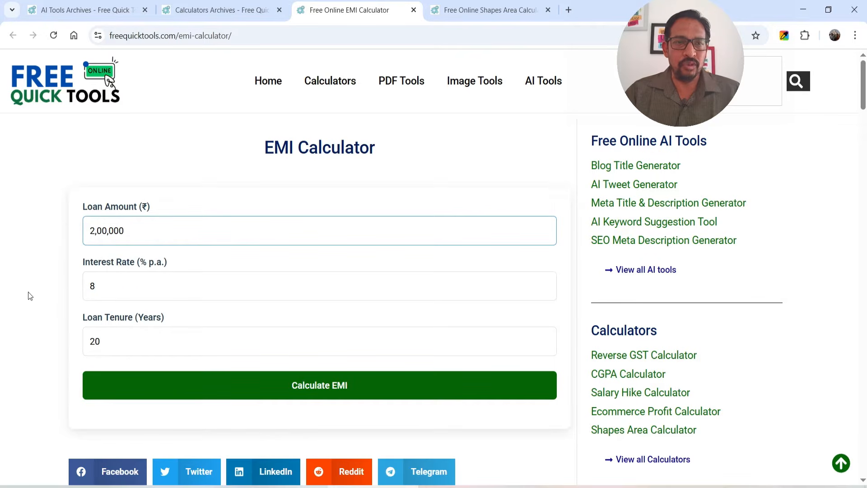
scroll(45, 280, "down", 3)
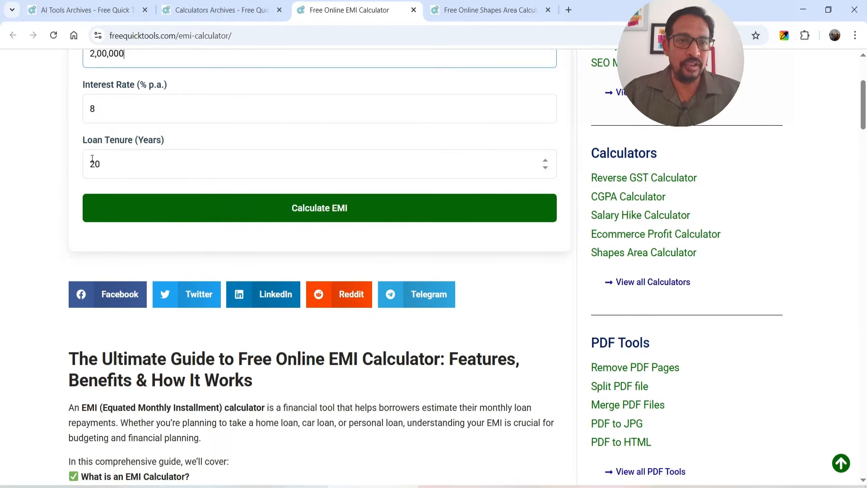
left_click(363, 220)
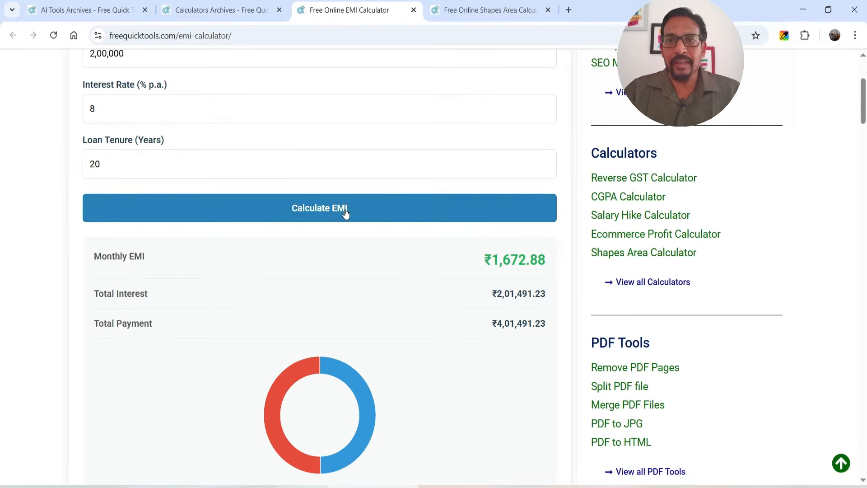
scroll(434, 259, "down", 1)
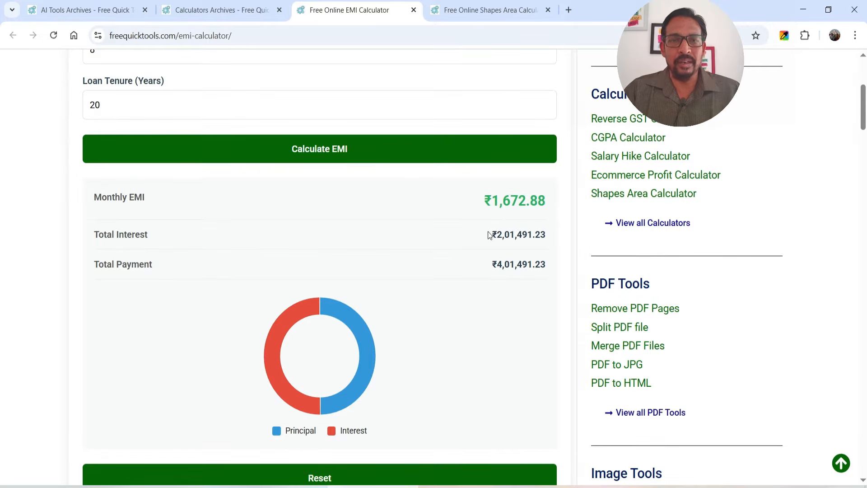
scroll(489, 257, "down", 3)
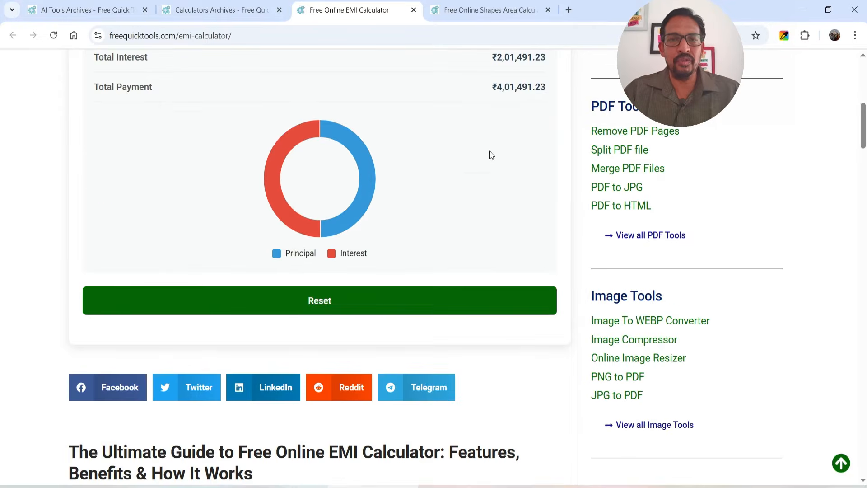
left_click(451, 300)
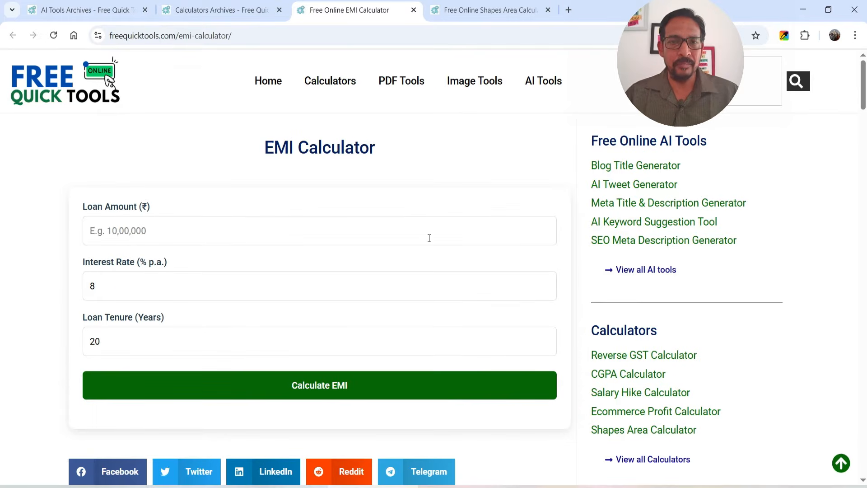
Step: Skim the guide article below the EMI Calculator, including its example calculation and features table
scroll(456, 250, "down", 8)
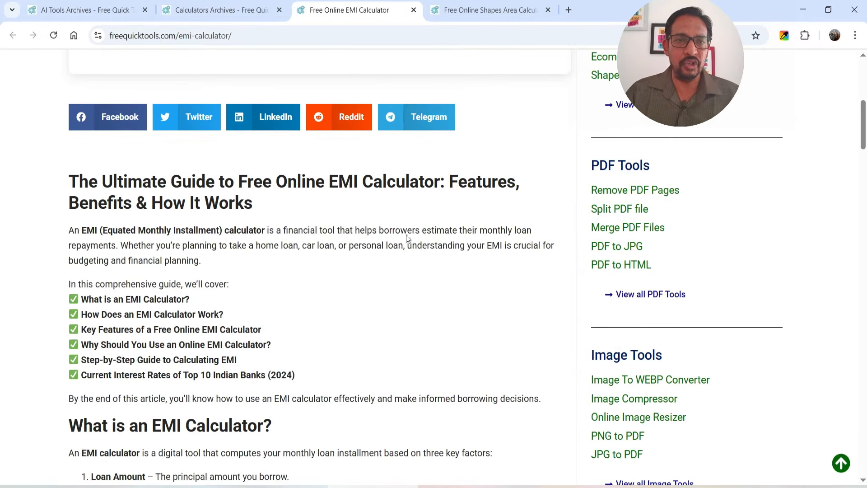
scroll(388, 246, "down", 6)
scroll(376, 255, "down", 10)
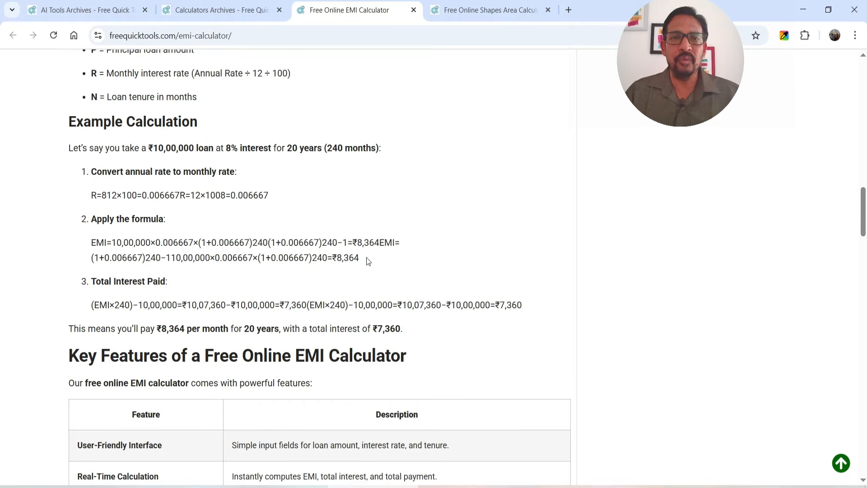
scroll(368, 271, "down", 12)
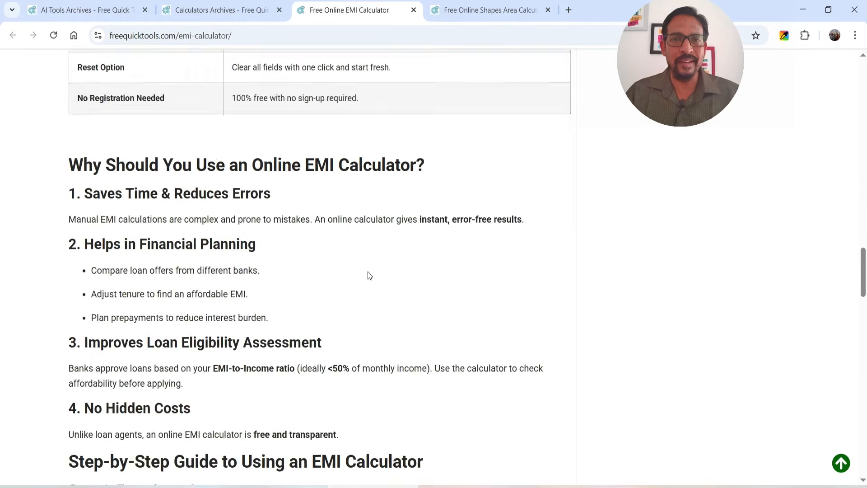
scroll(367, 267, "up", 16)
scroll(345, 301, "up", 20)
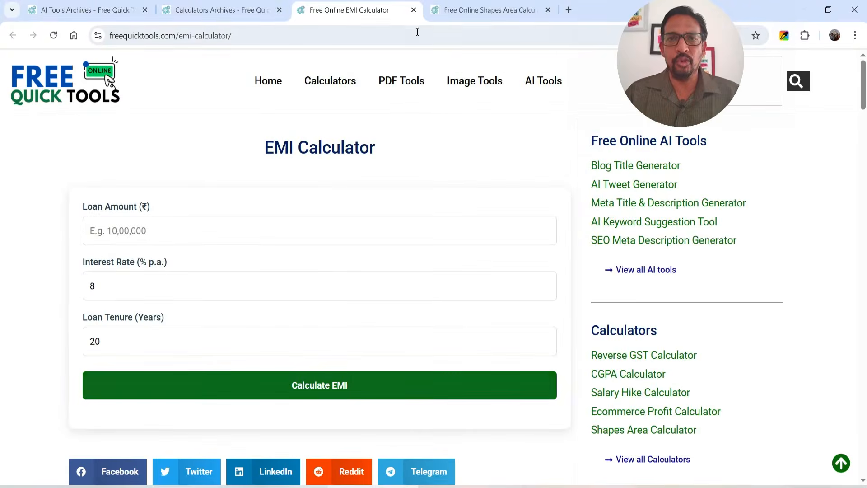
Step: Calculate the area of a square with a side length of 20 meters in the Shapes Area Calculator
left_click(496, 10)
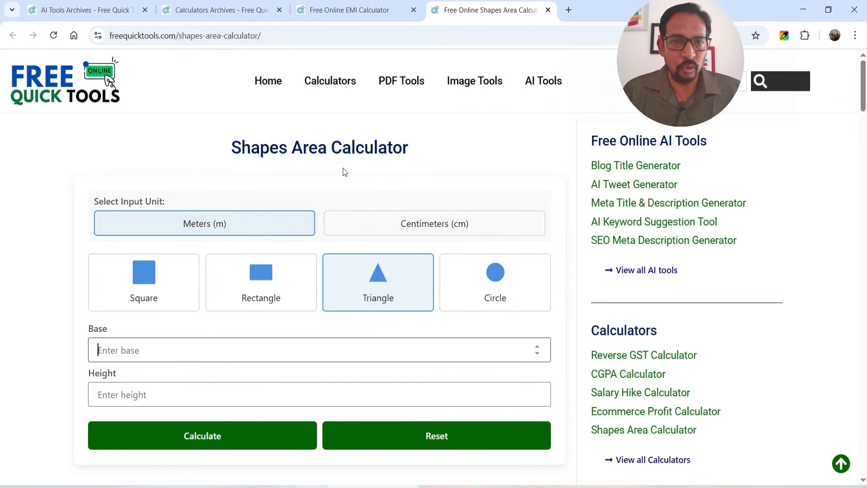
scroll(83, 263, "down", 3)
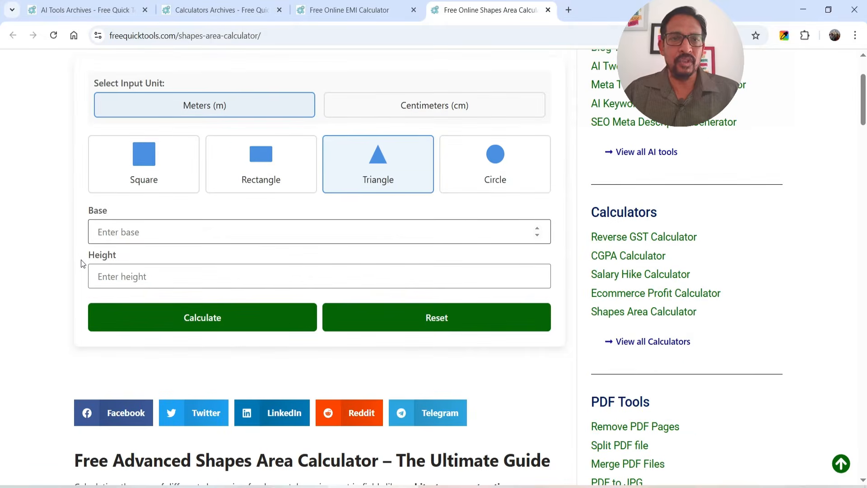
left_click(113, 179)
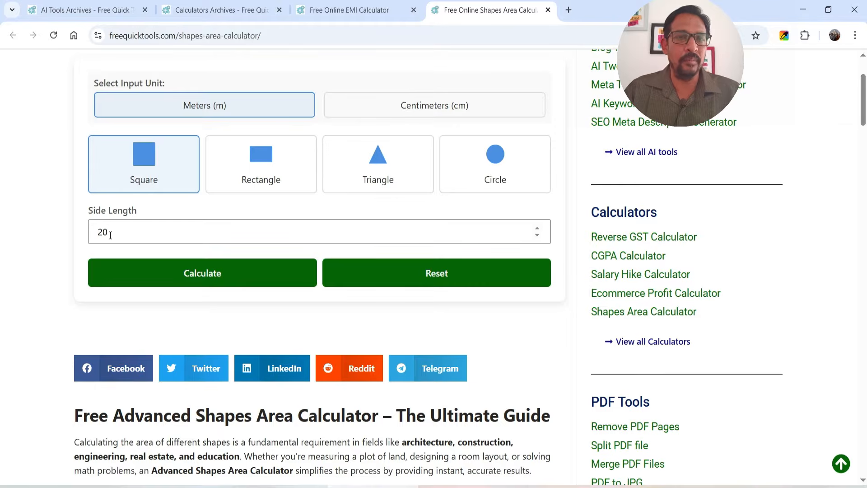
left_click(194, 276)
scroll(18, 261, "down", 3)
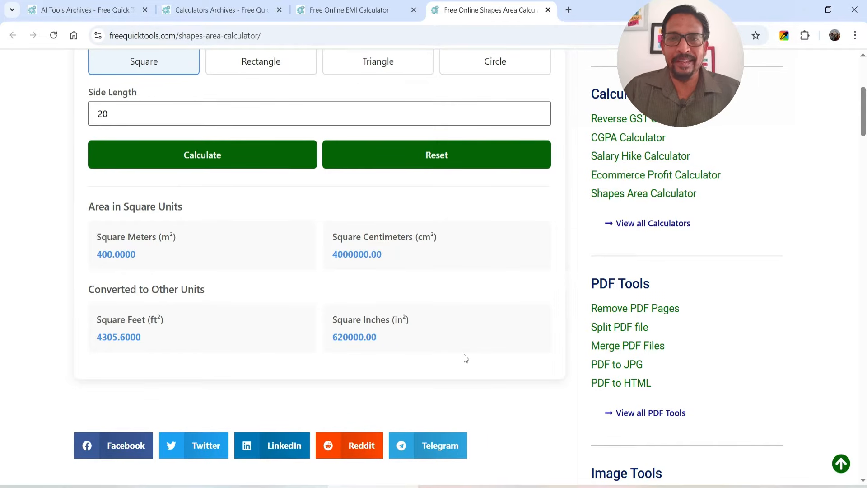
Step: Calculate the area of a triangle with base 10 and height 15 in meters
scroll(467, 354, "up", 3)
left_click(372, 152)
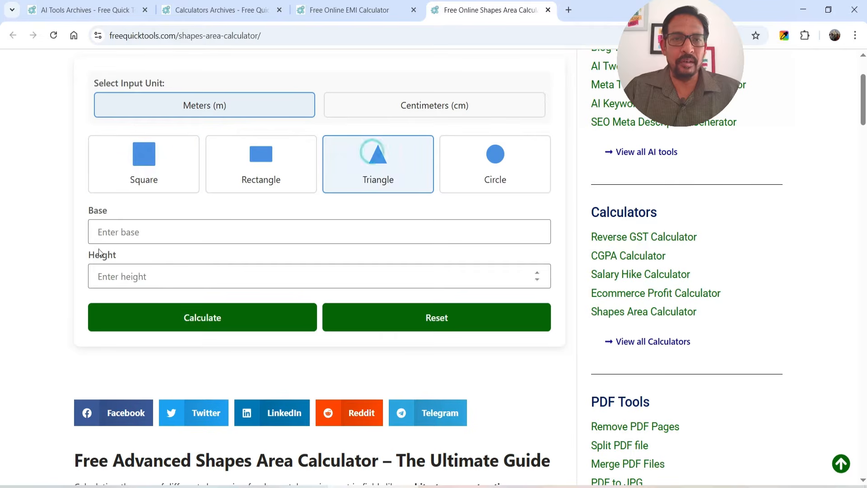
left_click(131, 231)
type("10")
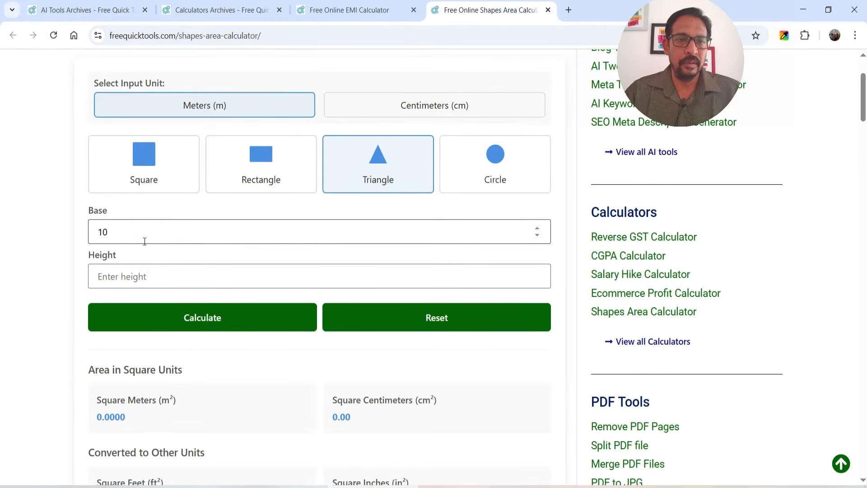
left_click(149, 276)
type("15")
scroll(303, 270, "down", 3)
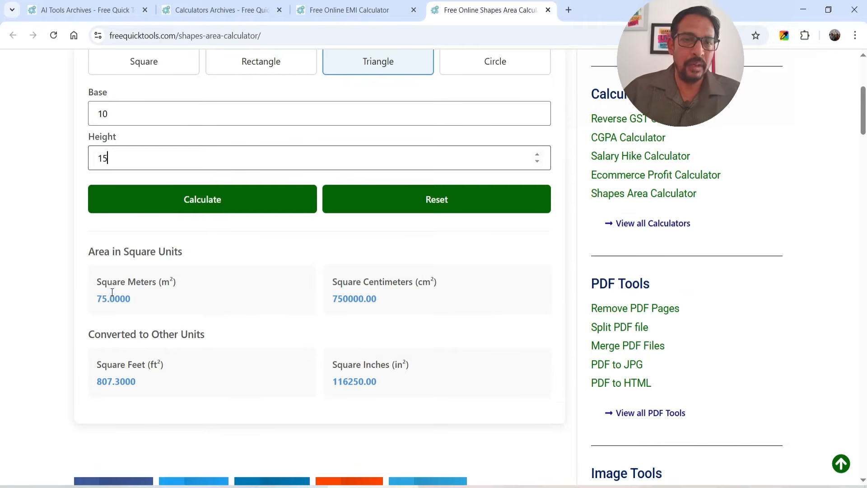
Step: Revisit the calculators category page and the AI tools category page
scroll(378, 248, "up", 5)
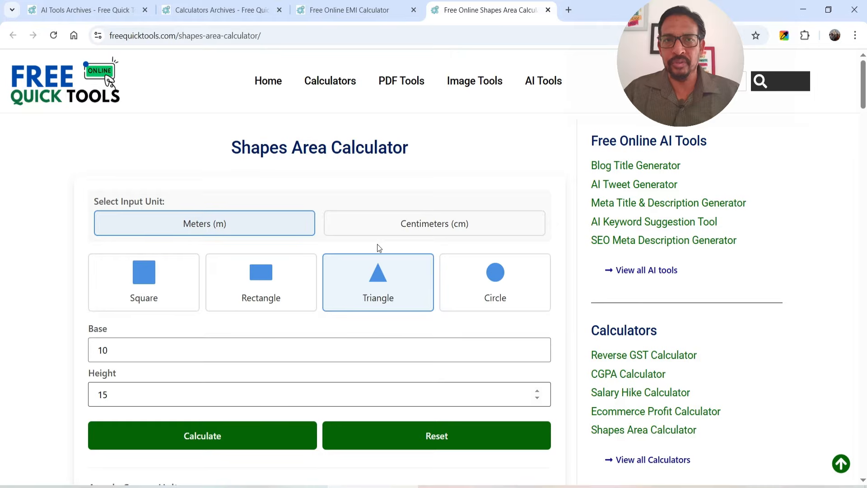
left_click(217, 10)
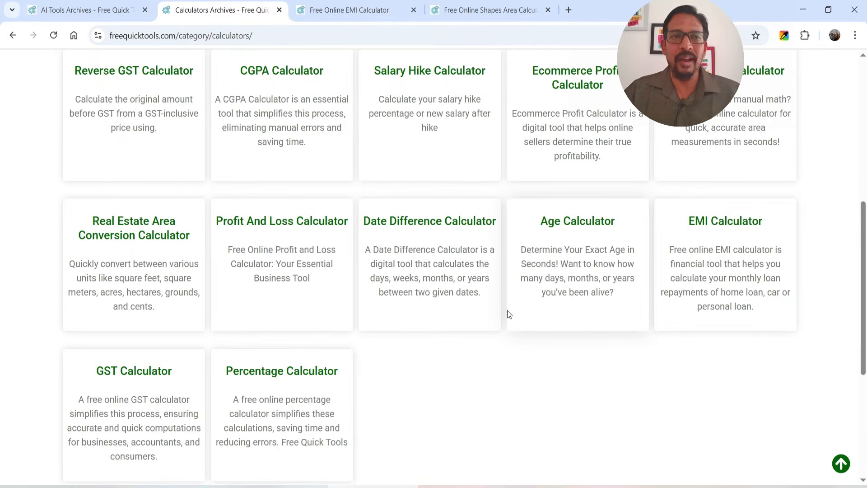
key("ctrl+shift+Tab")
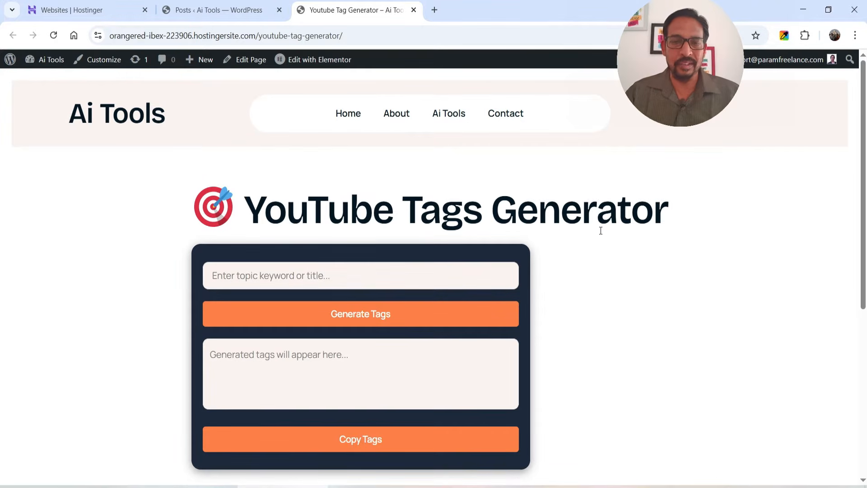
Step: Switch to DeepSeek and request a simple EMI calculator with loan amount, yearly interest rate and tenure in years, as a single html, css and javascript file
left_click(464, 486)
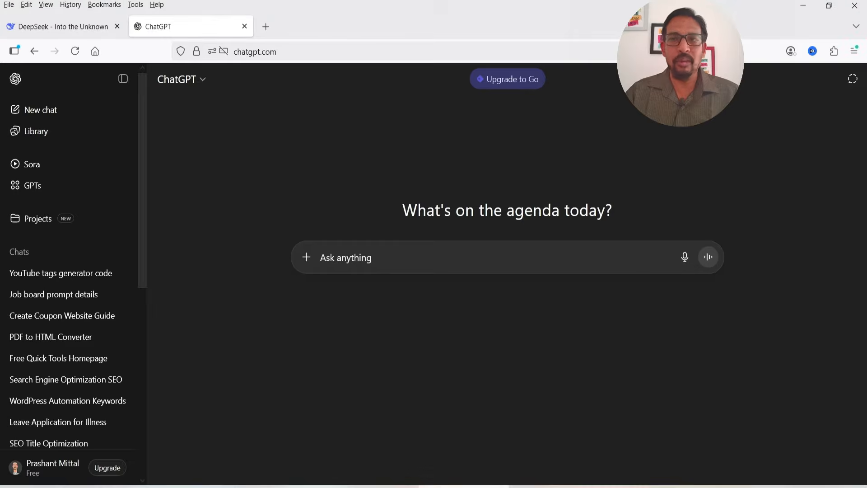
left_click(62, 31)
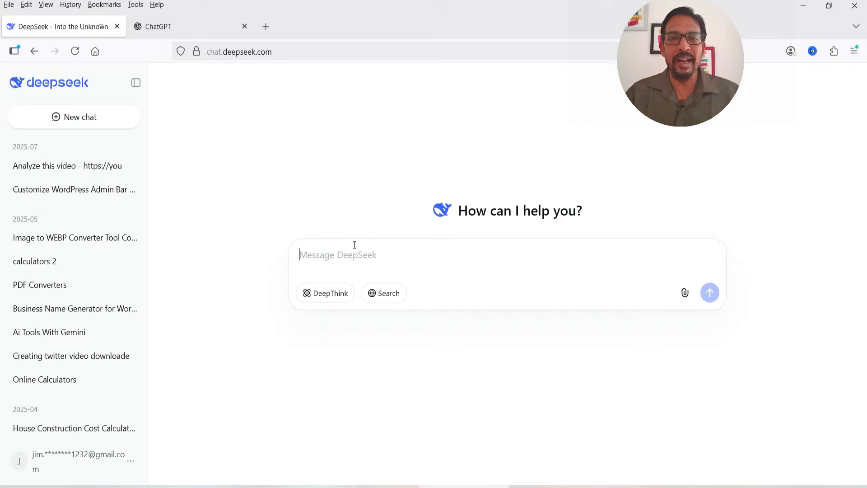
left_click(365, 253)
type("I want to create ")
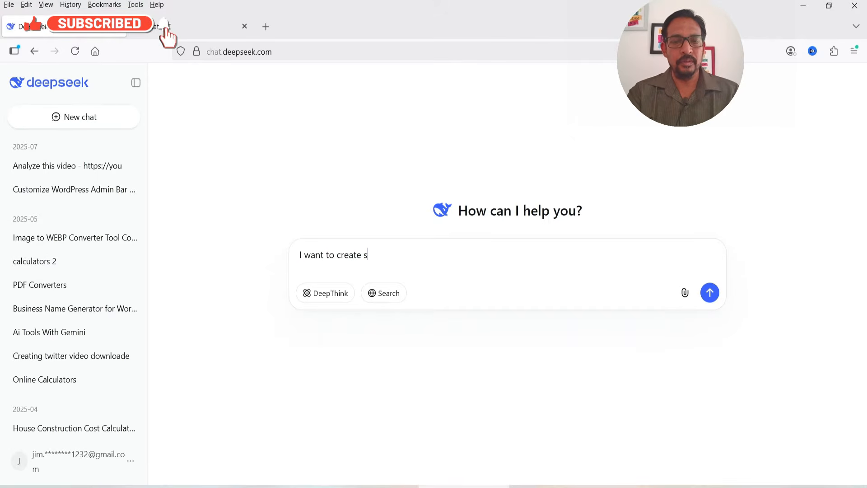
type("simple EMI c")
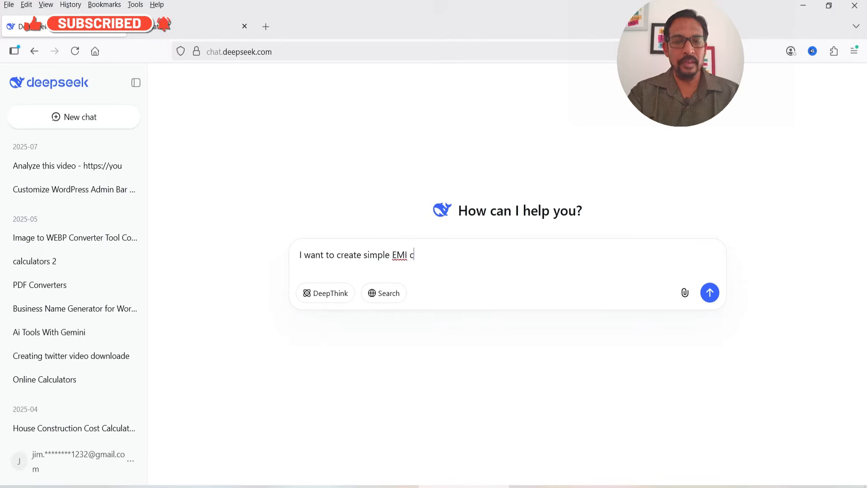
type("alculator. The fields for the calculator will be Loan amount, interest rate per year and loan tenure in years. I want single html, css and javascript file.")
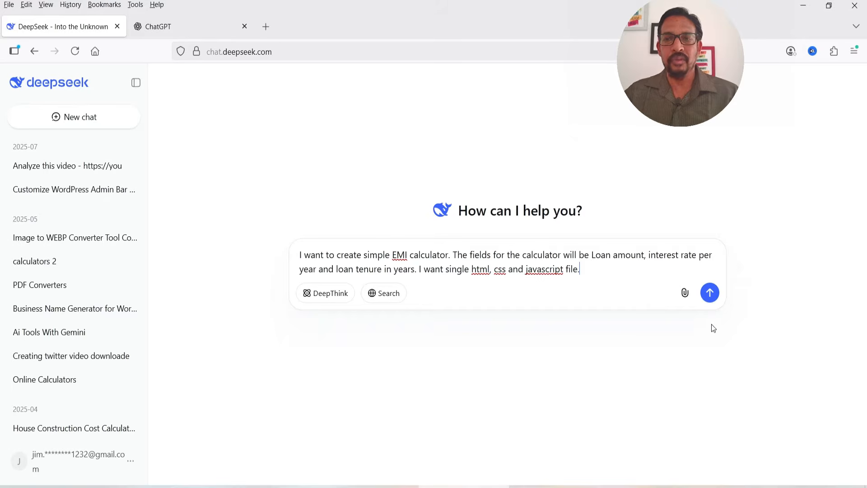
left_click(710, 294)
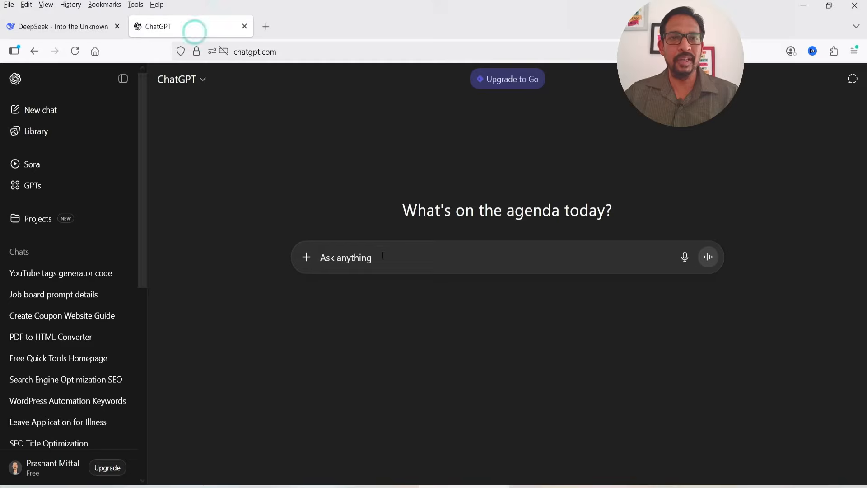
Step: Send ChatGPT the same request for a simple EMI calculator with loan amount, yearly interest rate and tenure fields in a single html, css and javascript file
left_click(387, 250)
type("I want to create simple EMI calculator. The fields for the calculator will be Loan amount, interest rate per year and loan tenure in years. I want single html, css and javascript file.")
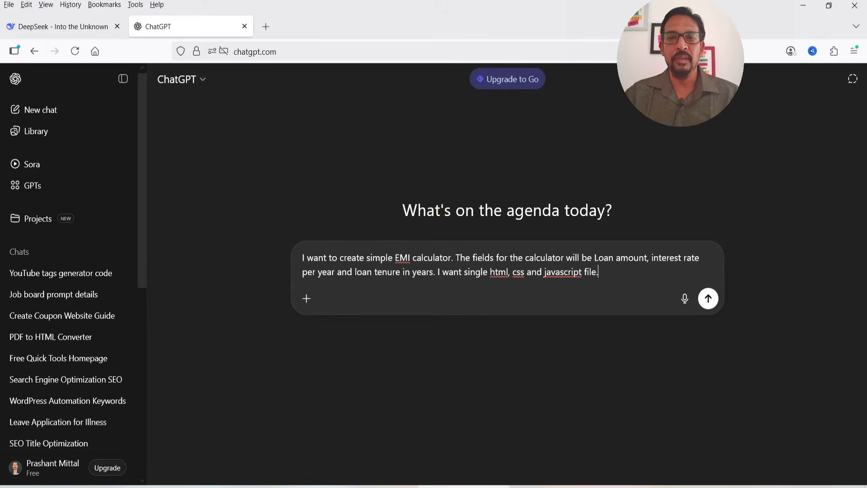
key("Return")
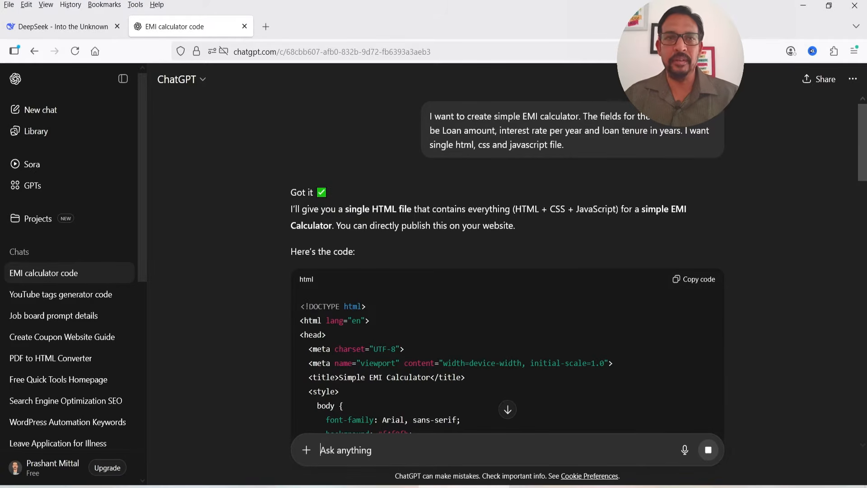
Step: Examine the EMI calculator code generated in ChatGPT and check DeepSeek's code output for the same prompt
scroll(432, 289, "down", 15)
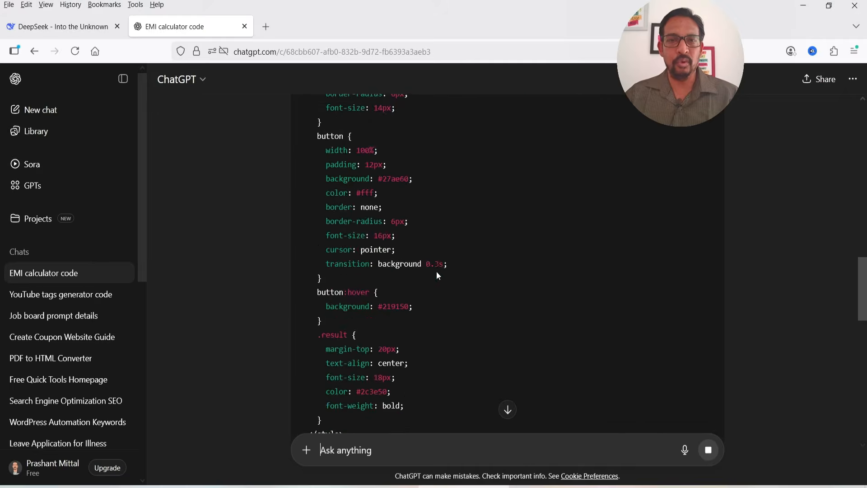
scroll(443, 259, "down", 1)
scroll(443, 258, "up", 7)
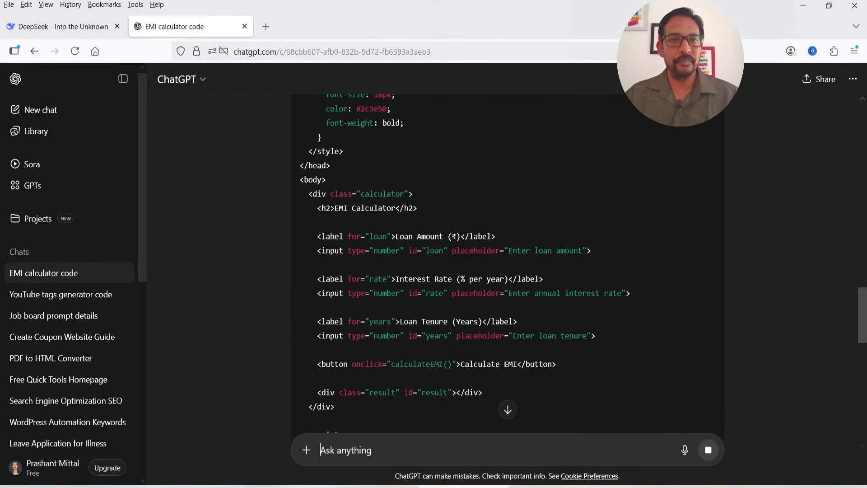
left_click(37, 28)
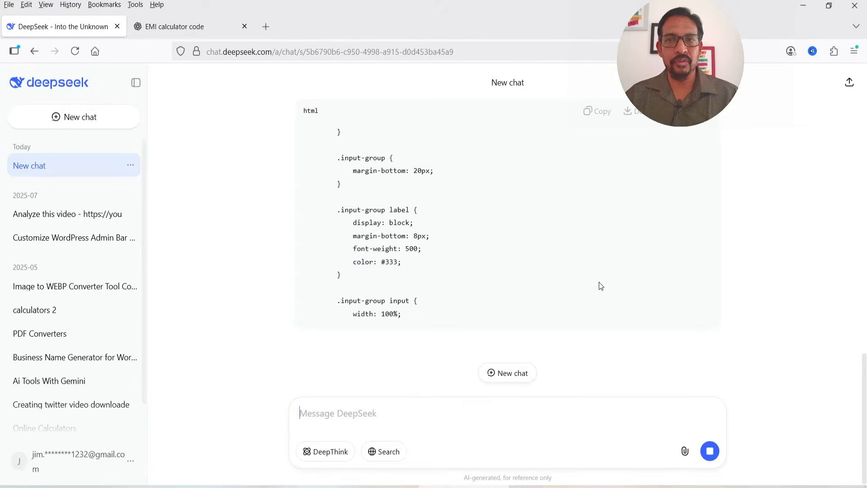
left_click(203, 27)
scroll(497, 271, "up", 6)
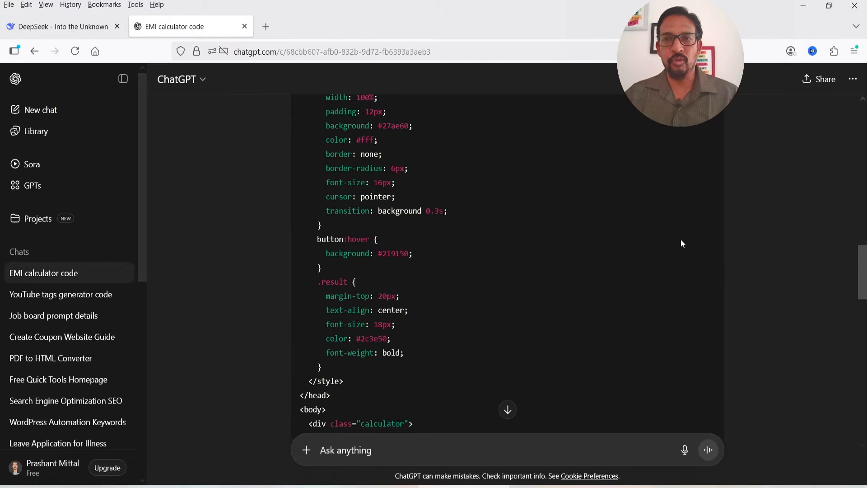
Step: Copy ChatGPT's EMI calculator code and paste it into a new Notepad document
scroll(779, 234, "up", 10)
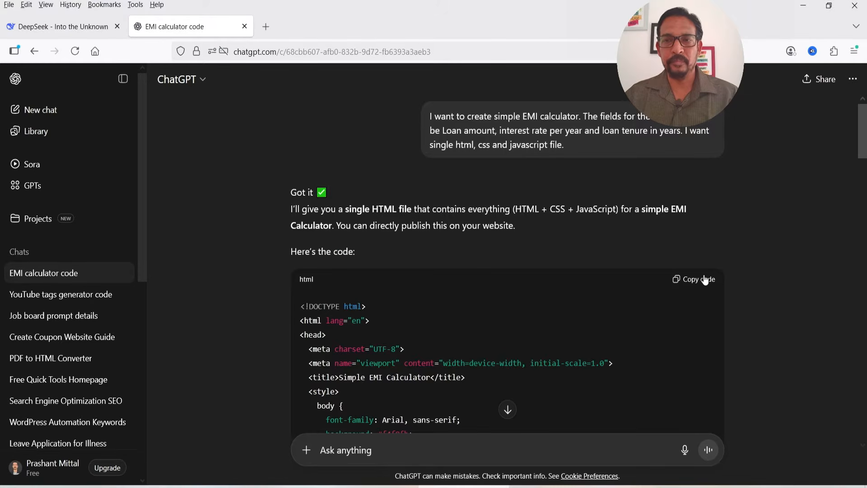
left_click(703, 280)
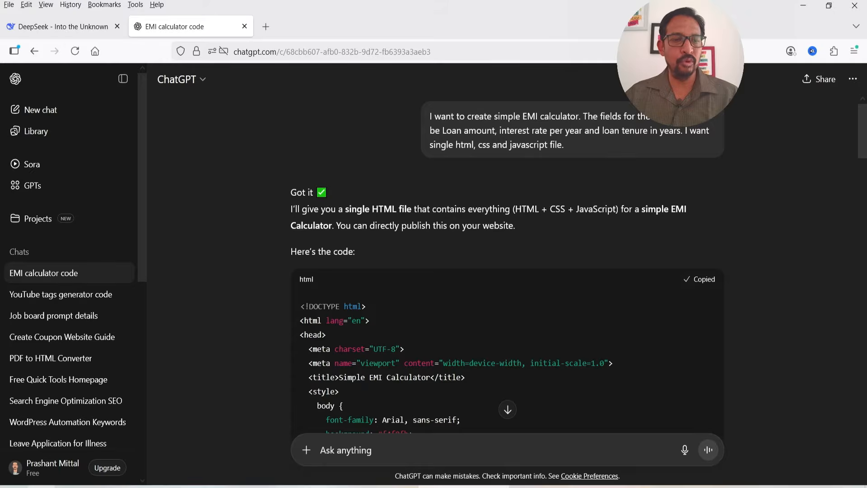
left_click(40, 487)
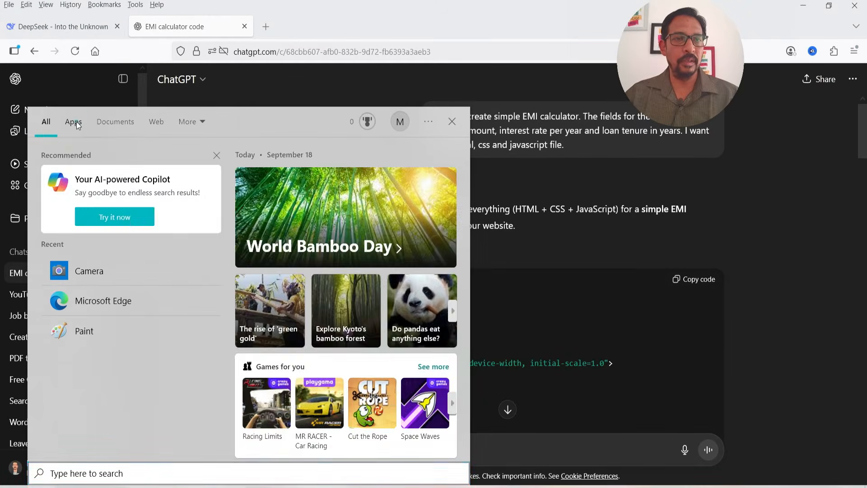
left_click(75, 122)
left_click(79, 189)
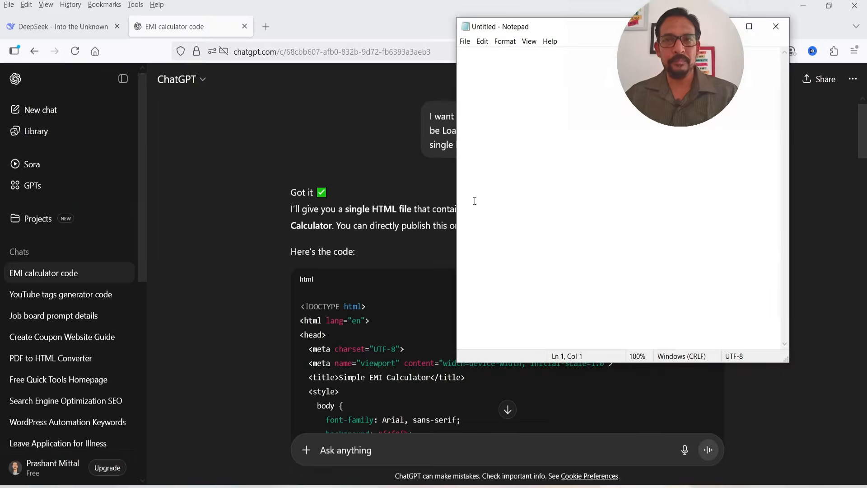
key("ctrl+v")
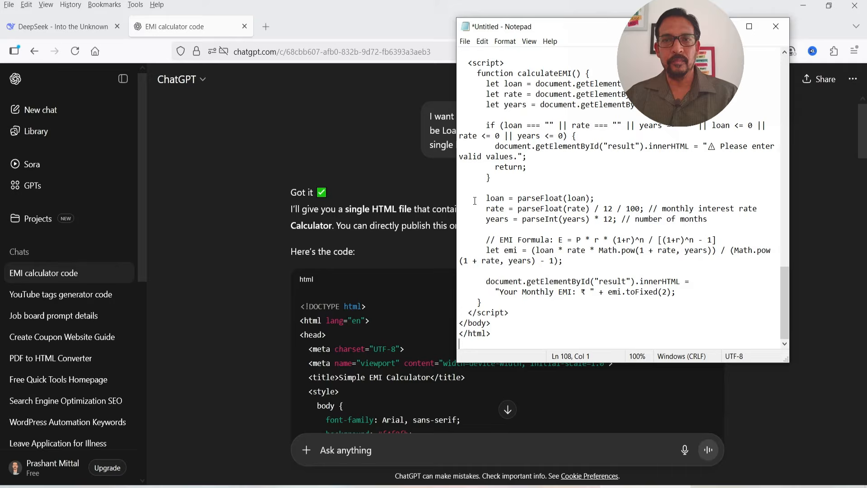
Step: Save the pasted code on the Desktop as emi.html
left_click(466, 41)
left_click(486, 93)
type("emi")
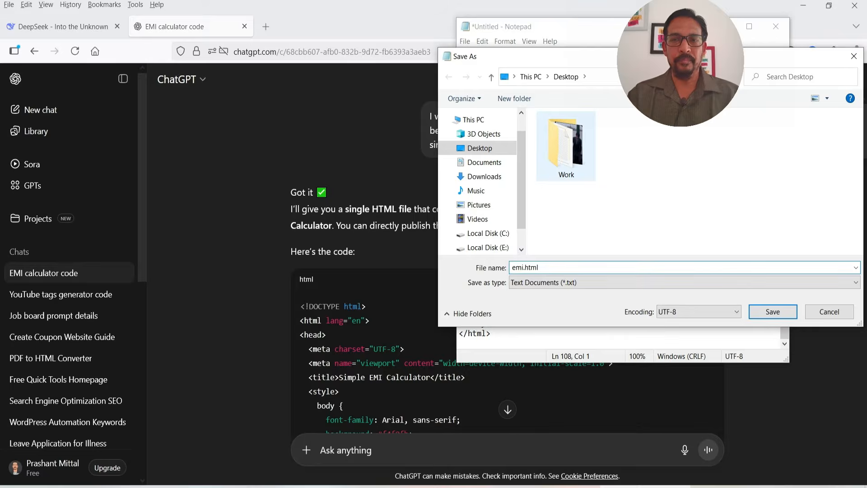
key("Return")
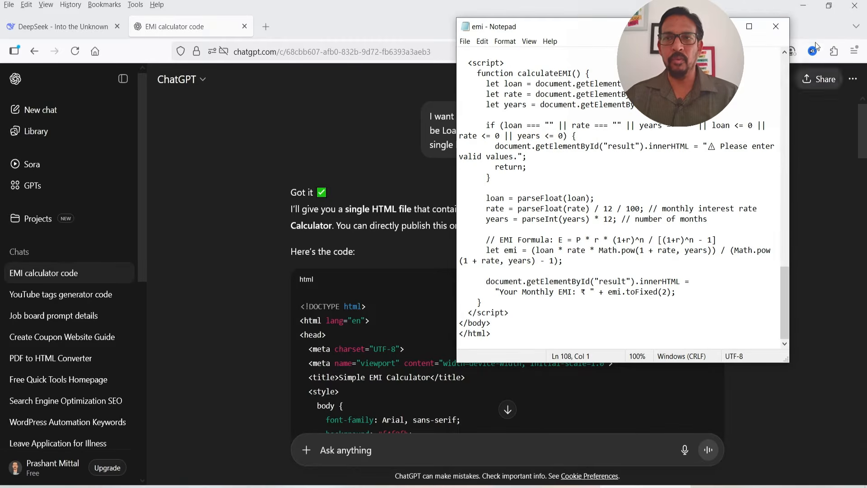
Step: Move the Notepad window out of the way and open the emi file from the Desktop folder in the browser
left_click_drag(512, 26, 300, 23)
left_click(565, 25)
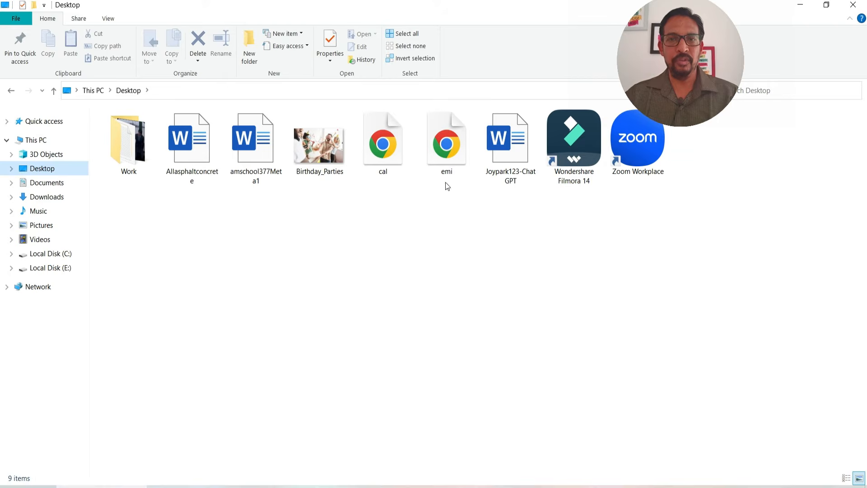
double_click(452, 154)
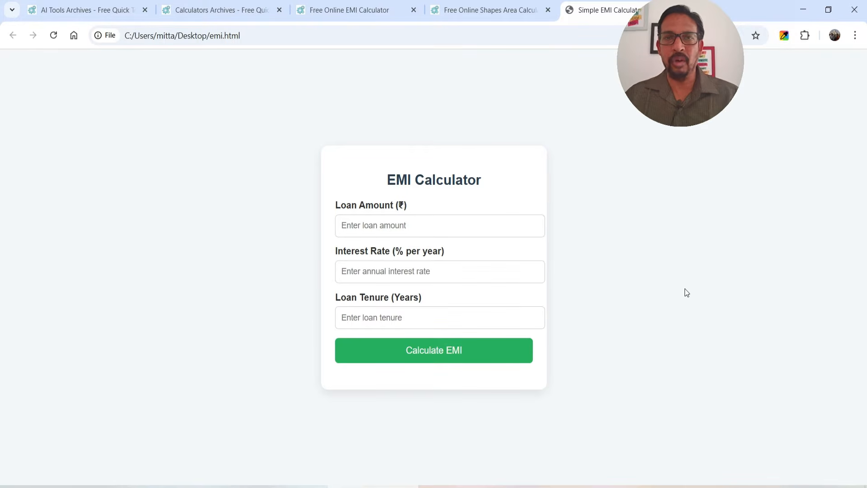
Step: Calculate the EMI in the local calculator page for a loan of 200000 at 8% per year over 20 years and highlight the result
left_click(361, 227)
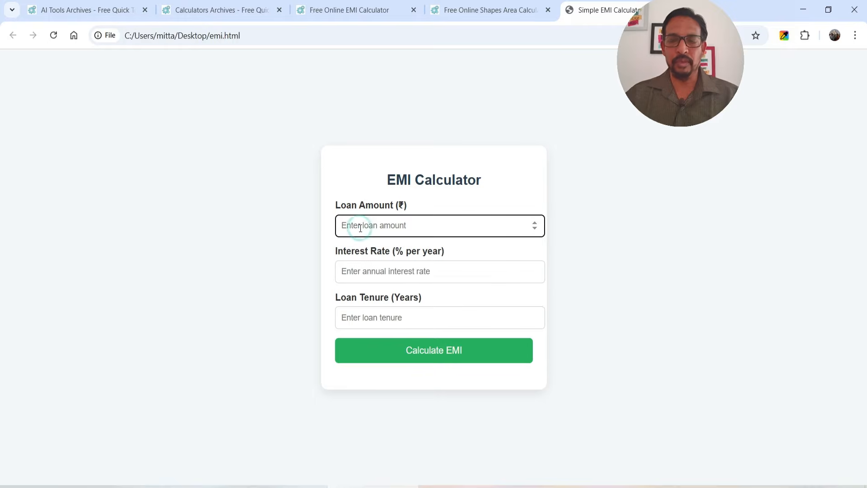
type("20000")
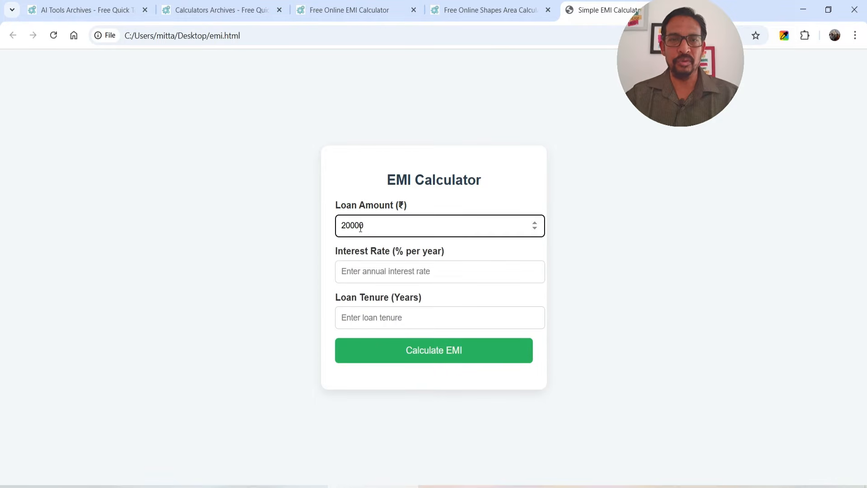
type("0")
left_click(350, 271)
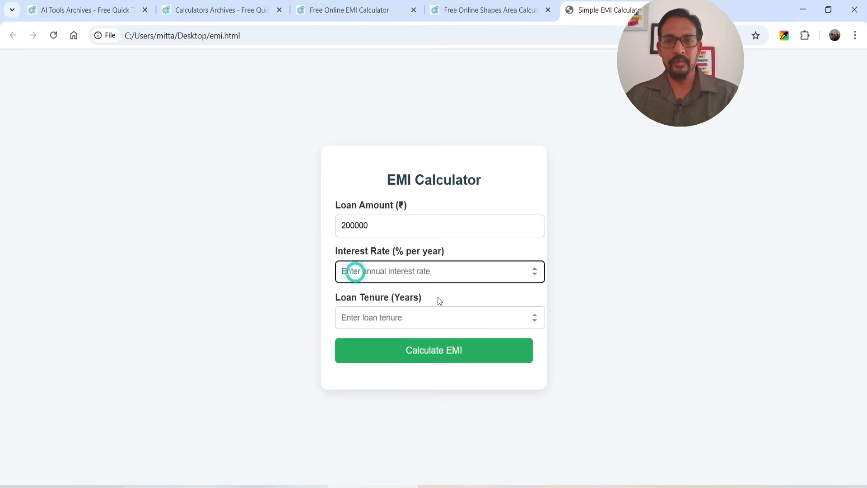
type("8")
left_click(397, 325)
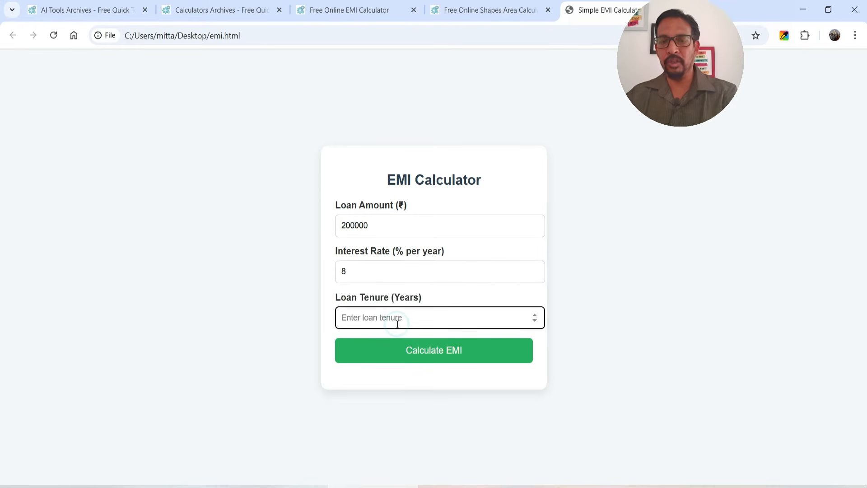
type("20")
left_click(381, 343)
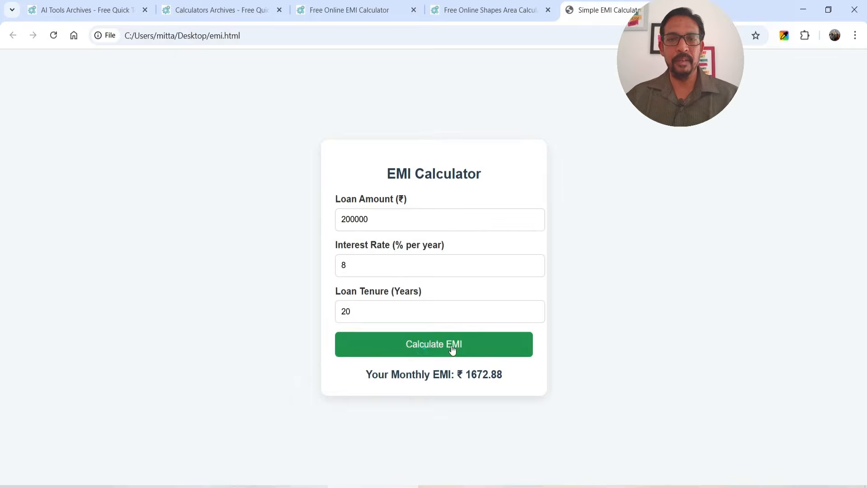
left_click_drag(468, 376, 503, 376)
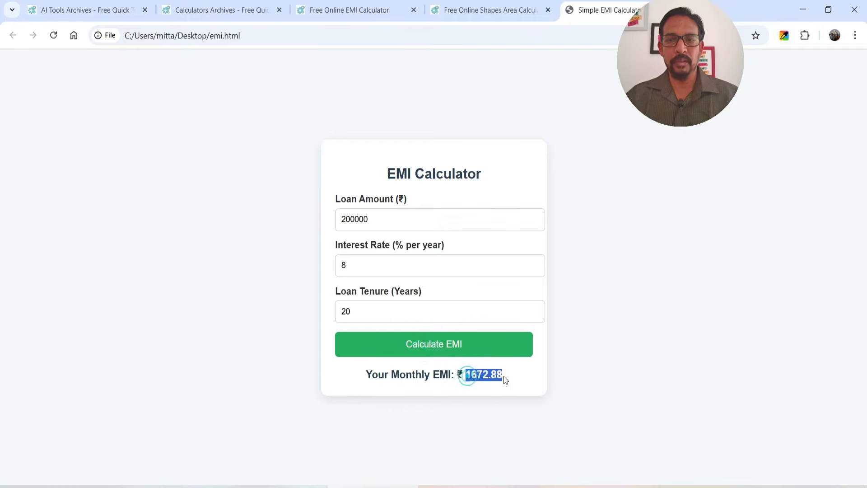
left_click(541, 375)
Step: Switch to the Free Quick Tools EMI calculator, calculate with a loan amount of 2,00,000 and highlight the monthly EMI for comparison
left_click(213, 11)
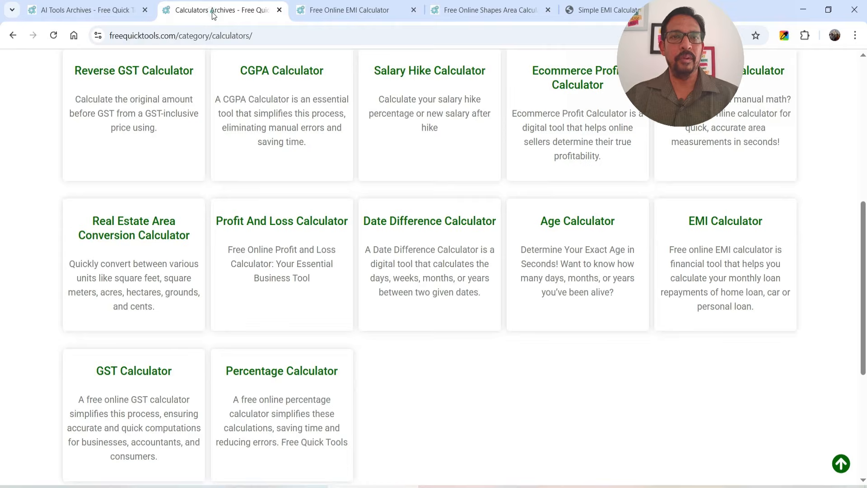
left_click(348, 10)
left_click(150, 230)
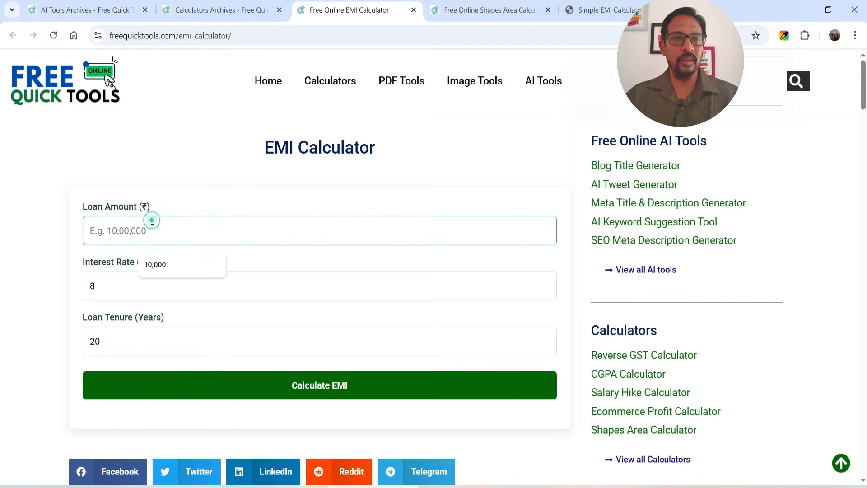
type("2,00,000")
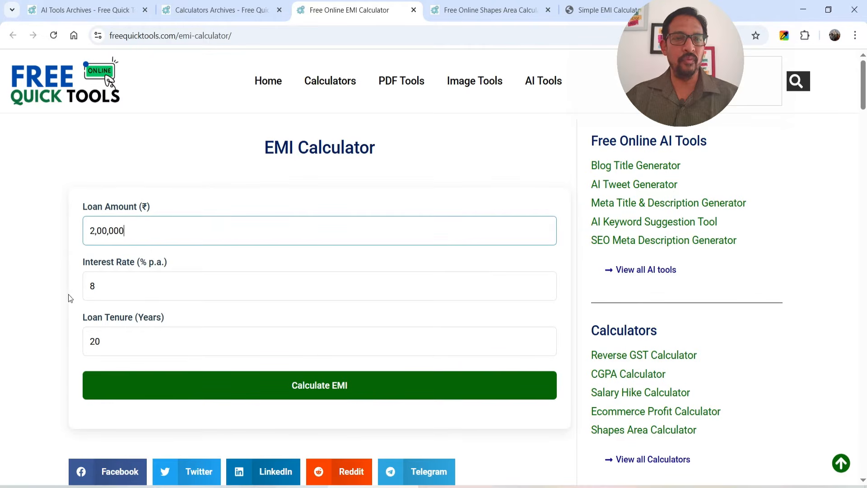
left_click(315, 385)
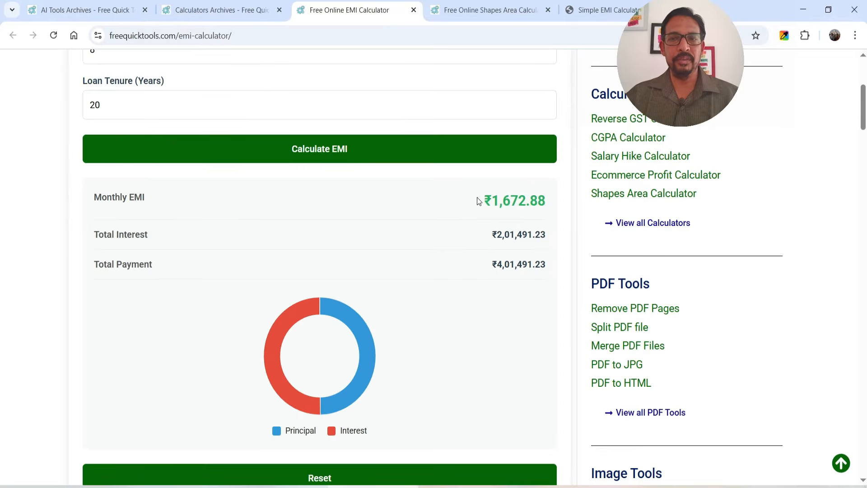
left_click_drag(478, 199, 549, 203)
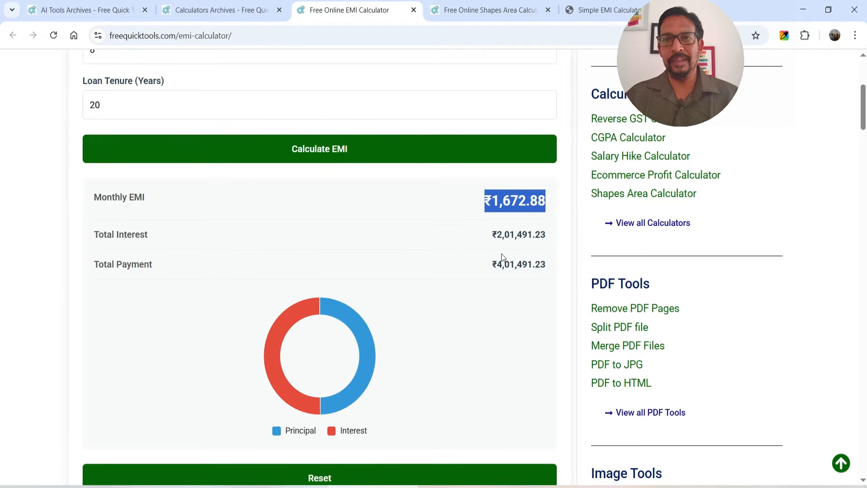
Step: Recheck the local calculator page, switch to the DeepSeek chat and run its generated EMI calculator code to inspect the preview
left_click(568, 13)
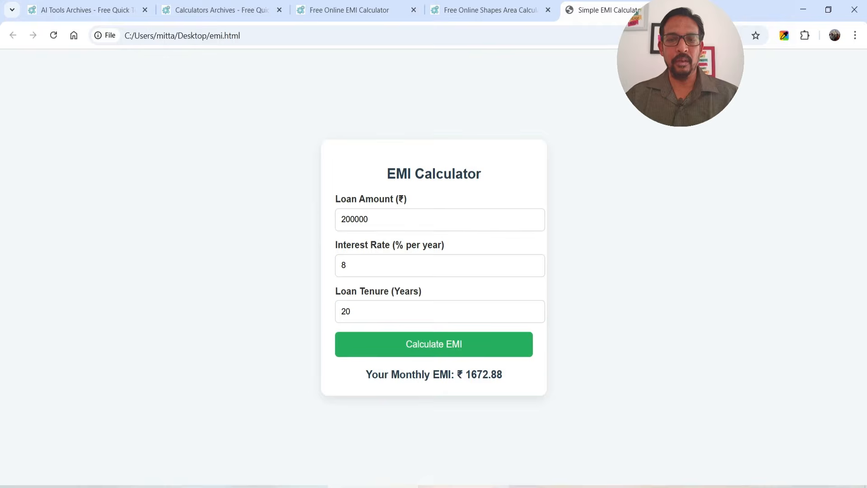
key("alt+Tab")
left_click(57, 25)
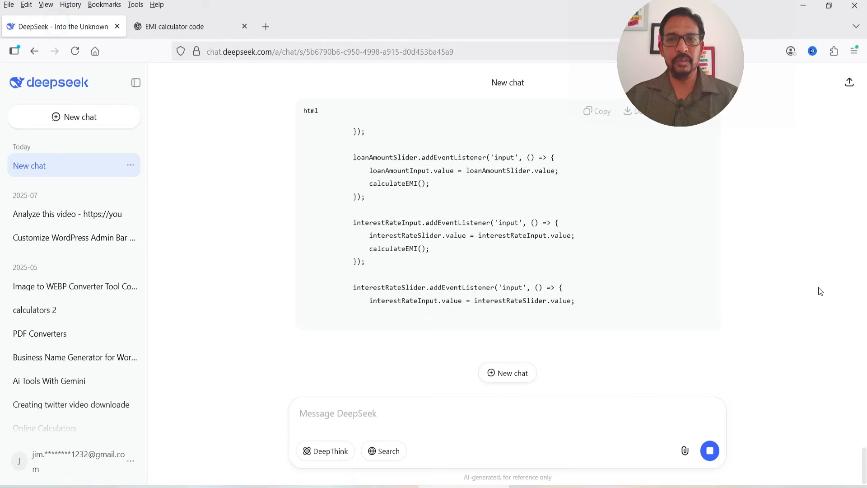
scroll(808, 249, "up", 5)
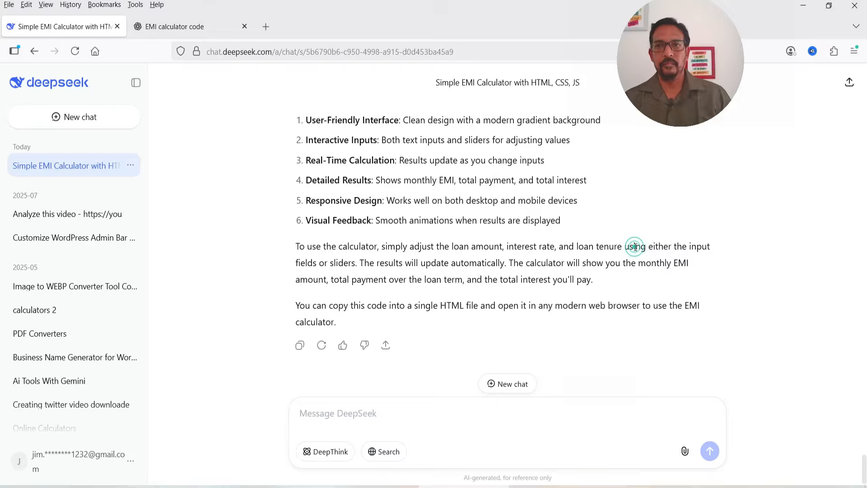
scroll(706, 82, "up", 10)
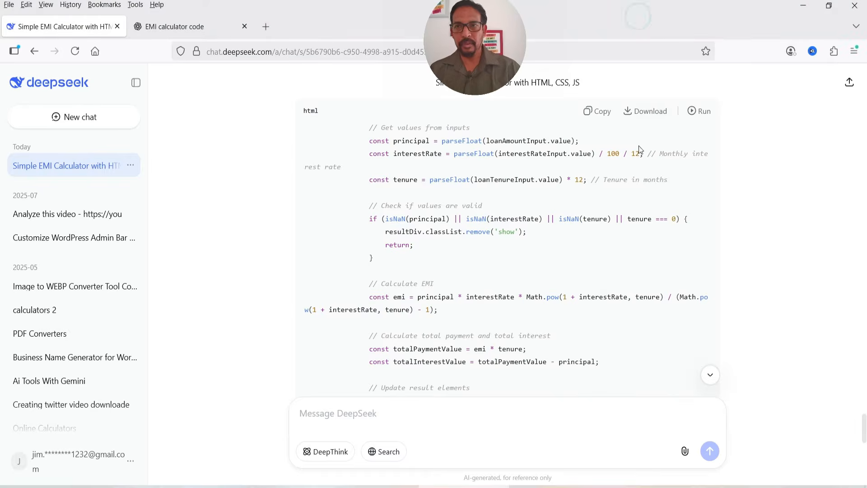
left_click(697, 112)
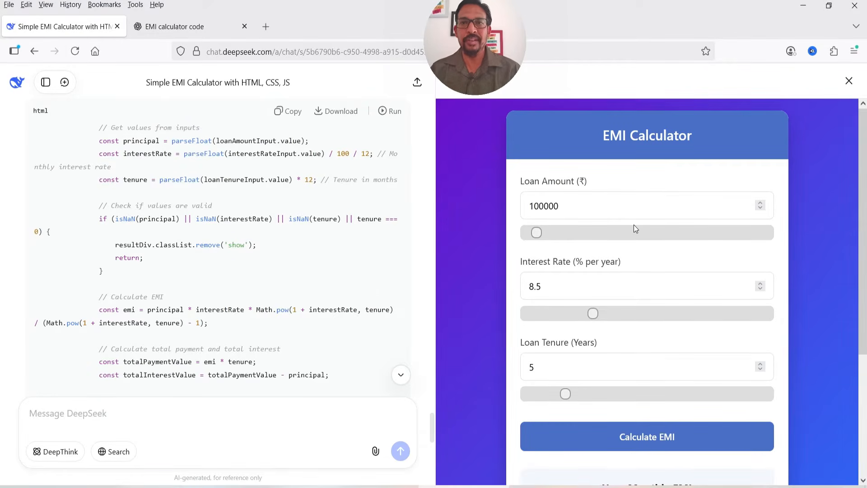
scroll(718, 275, "down", 4)
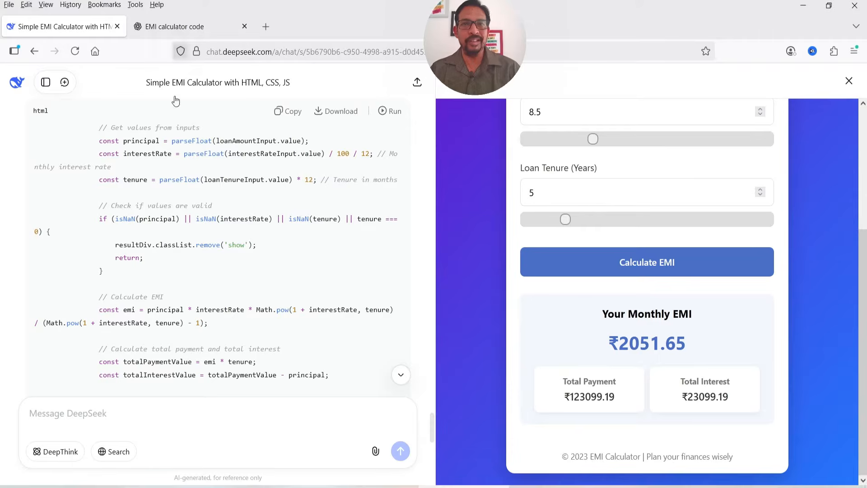
scroll(513, 230, "up", 4)
Step: Calculate the EMI in DeepSeek's preview with loan amount 200000, interest rate 8 and tenure 20 years, and review the results
left_click_drag(586, 210, 480, 185)
type("200000")
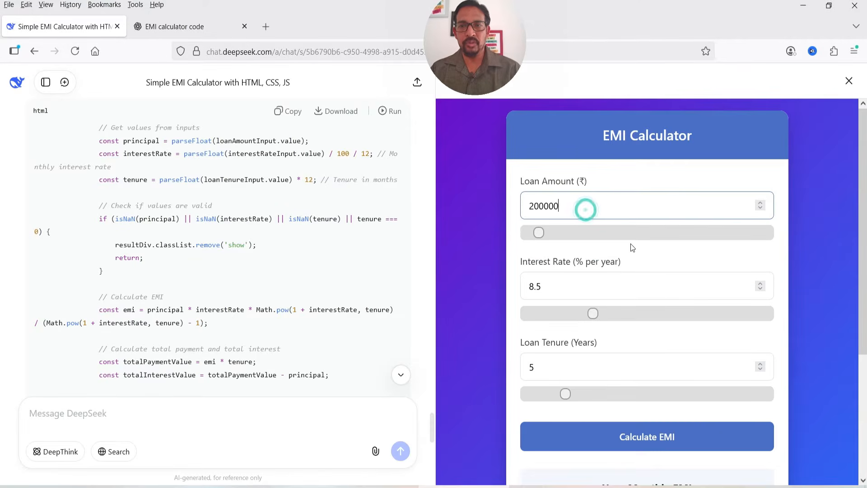
double_click(601, 288)
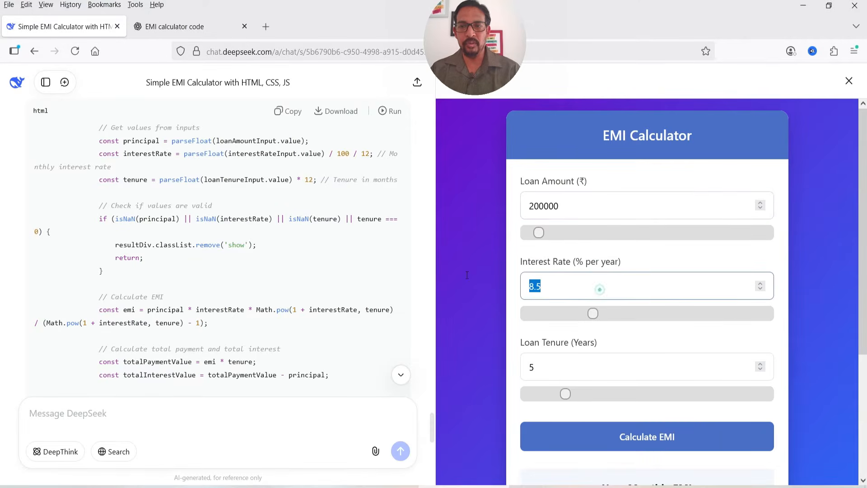
type("8")
double_click(532, 366)
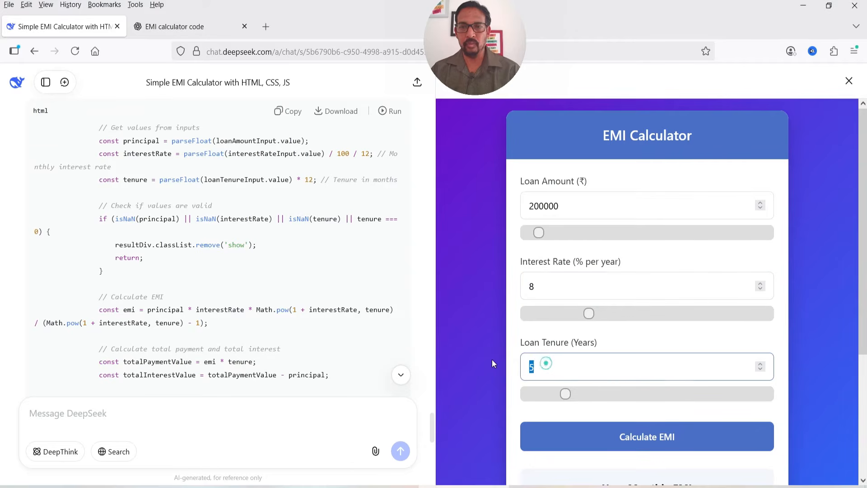
type("20")
scroll(777, 381, "down", 2)
scroll(777, 381, "down", 1)
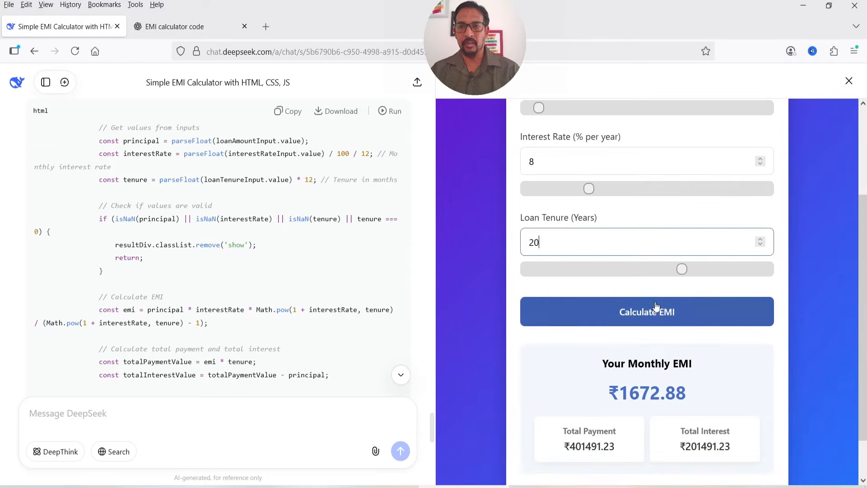
left_click(655, 302)
scroll(637, 361, "down", 2)
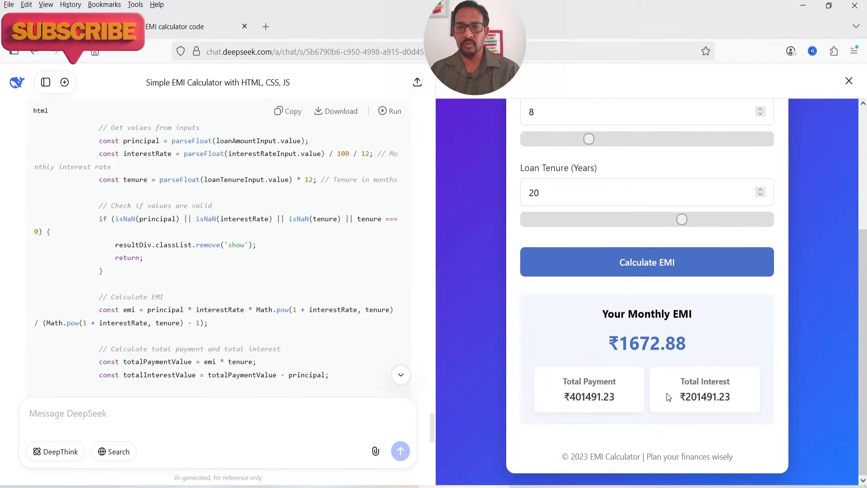
scroll(604, 466, "up", 4)
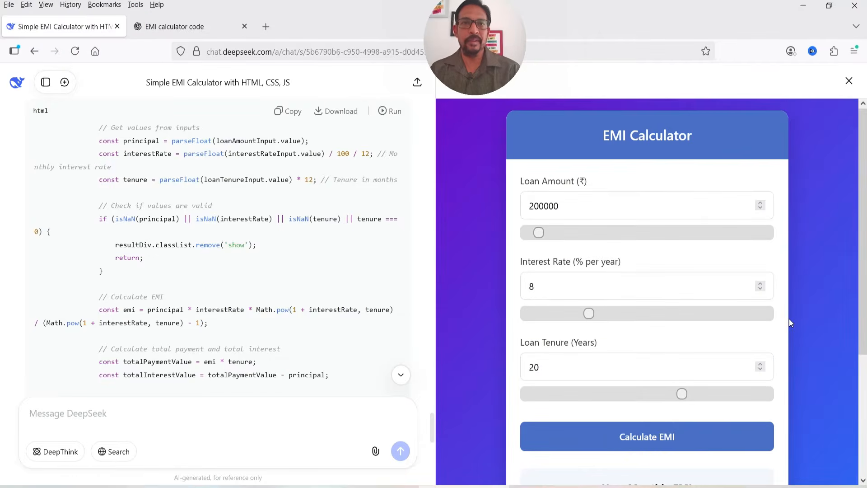
Step: Revisit ChatGPT's EMI calculator code, return to DeepSeek and close its calculator preview
left_click(180, 27)
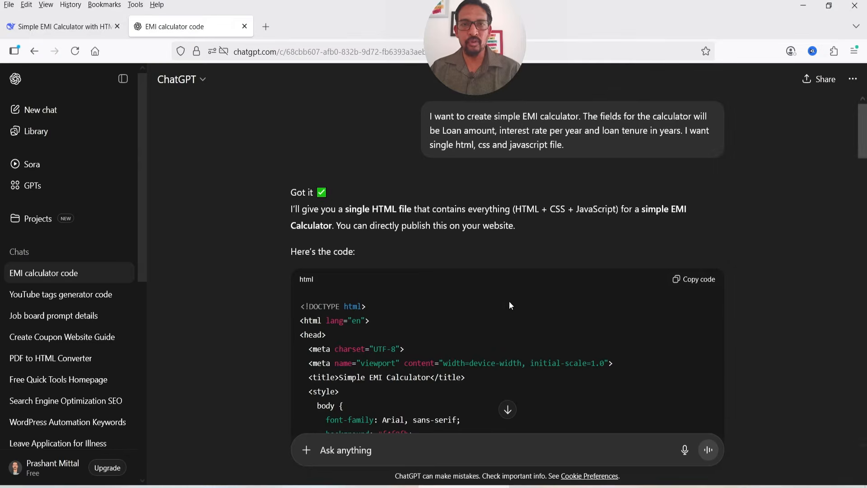
left_click(45, 30)
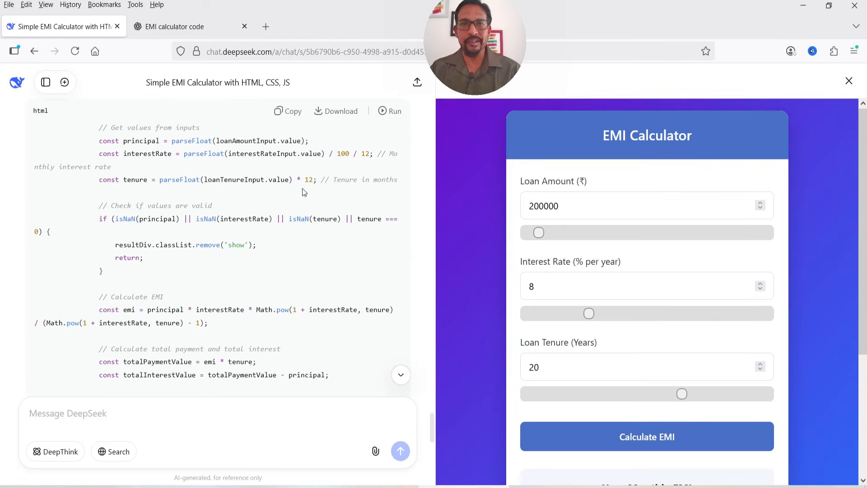
left_click(848, 82)
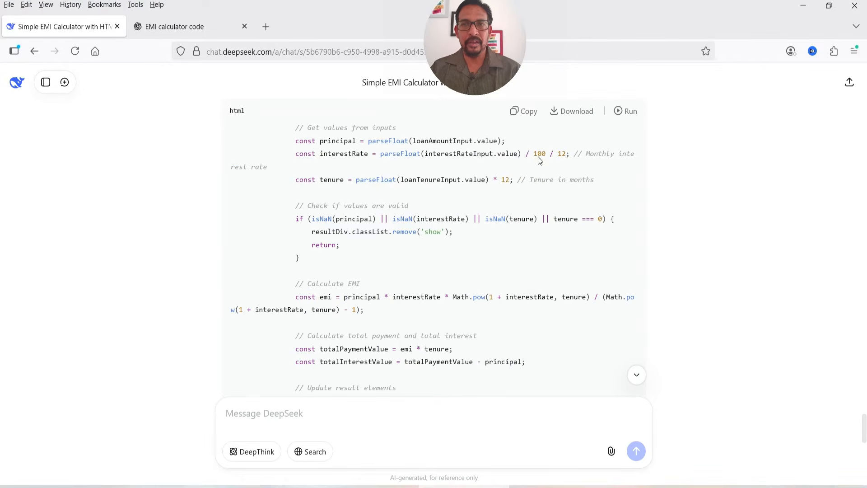
Step: Copy DeepSeek's generated EMI calculator HTML code and switch to the Chrome window with the local calculator page
left_click(525, 112)
scroll(435, 242, "up", 5)
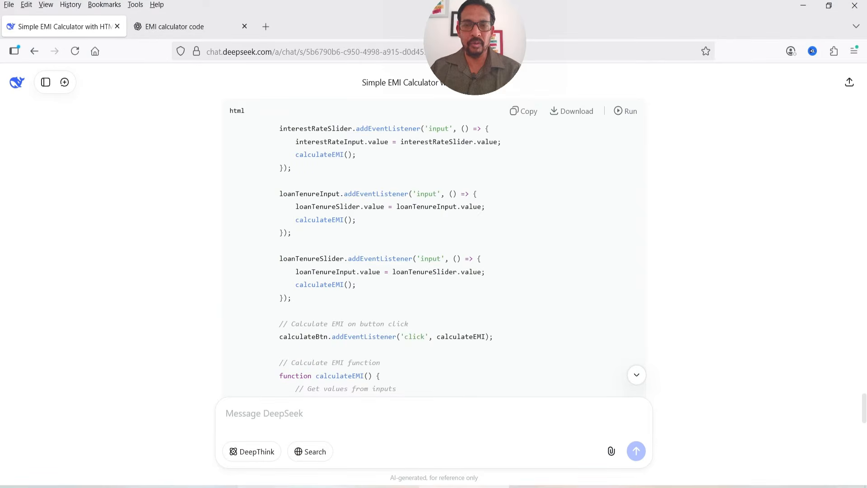
left_click(339, 486)
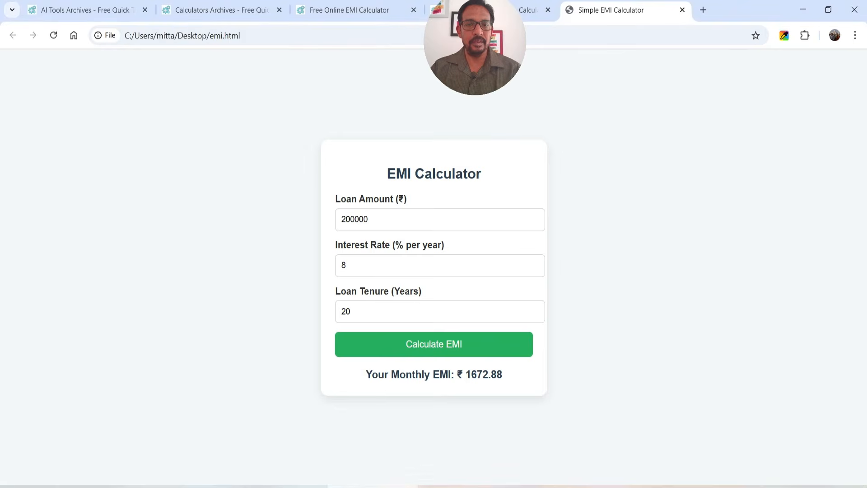
left_click(281, 486)
left_click(210, 10)
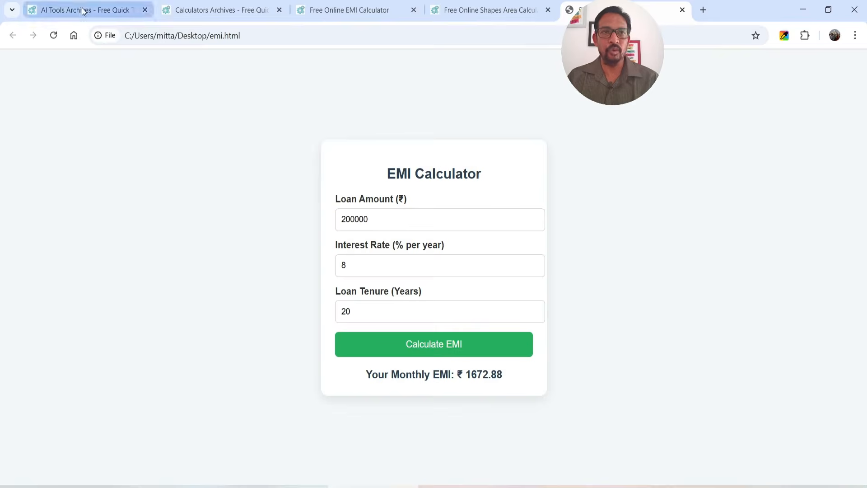
Step: Browse the AI tools page and the full list of calculators on the Free Quick Tools website
left_click(82, 9)
scroll(289, 124, "up", 5)
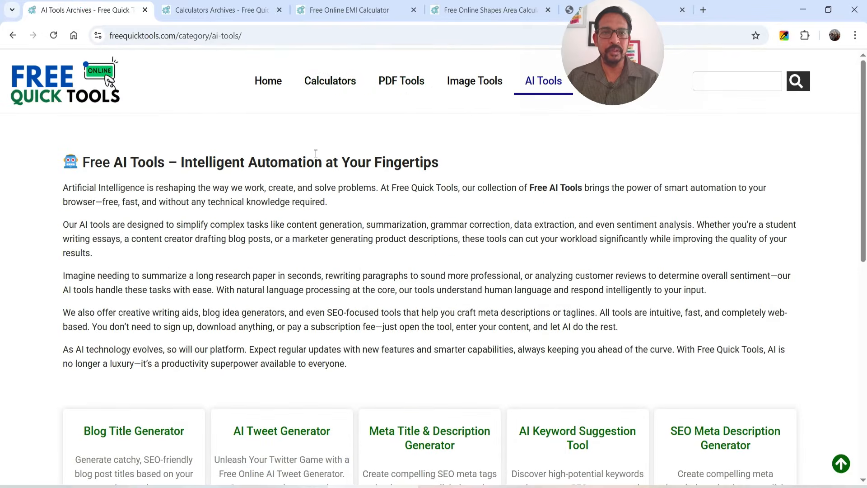
left_click(331, 84)
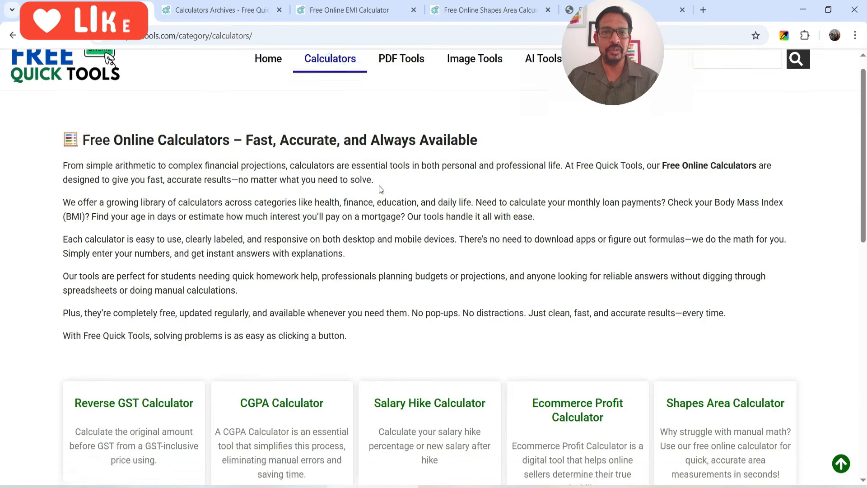
scroll(440, 142, "down", 6)
scroll(607, 312, "down", 3)
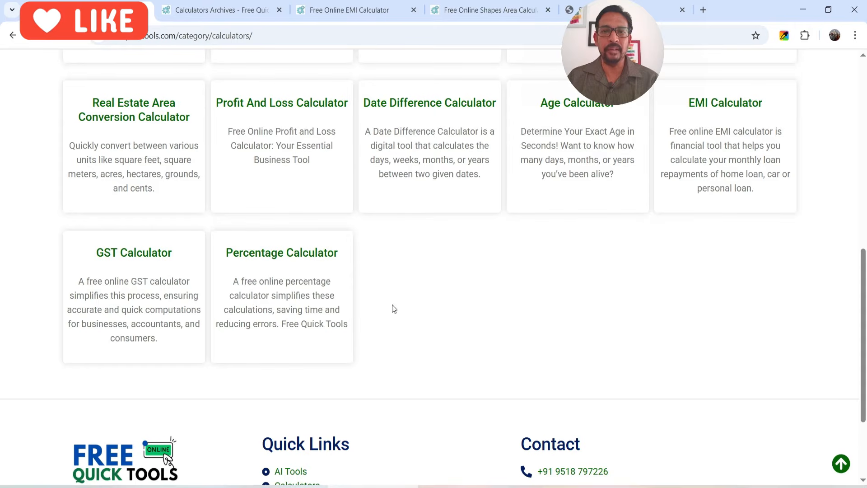
scroll(443, 262, "up", 10)
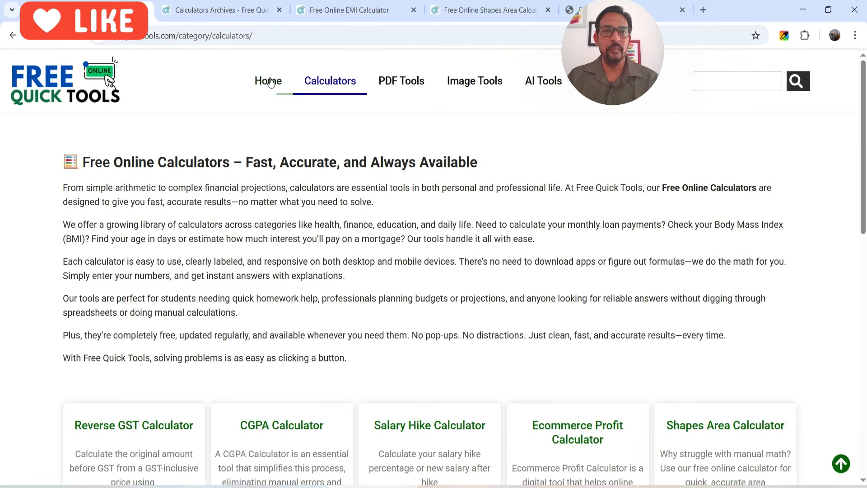
Step: Open the Free Quick Tools home page and look over its Free Online Calculators section
left_click(270, 82)
scroll(415, 187, "down", 10)
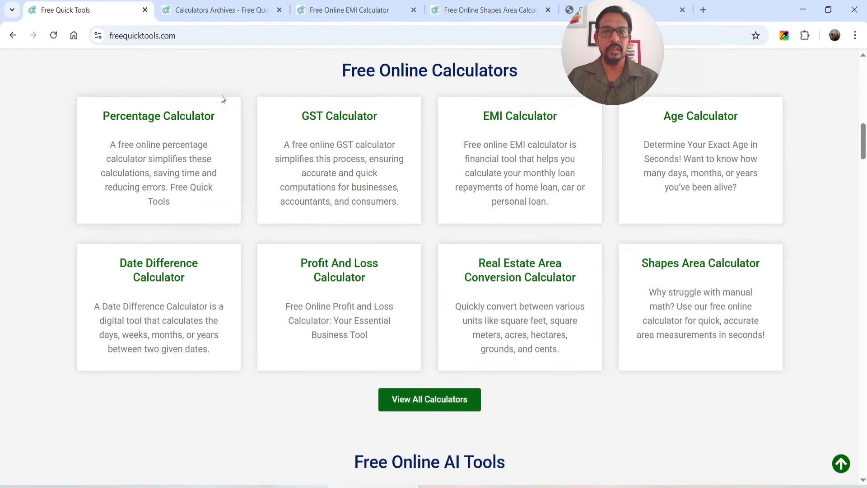
scroll(451, 245, "up", 10)
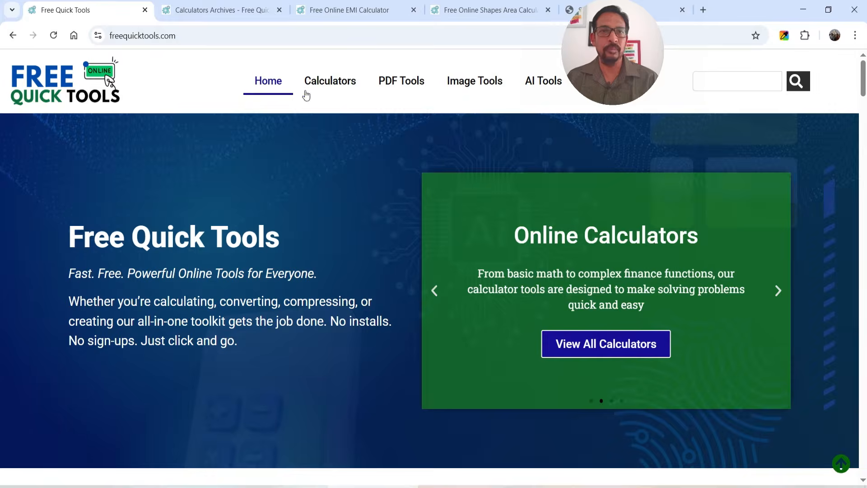
Step: Switch to the WordPress admin of the Ai Tools site and create a new post titled "EMI Calculator"
left_click(216, 9)
left_click(283, 487)
left_click(282, 452)
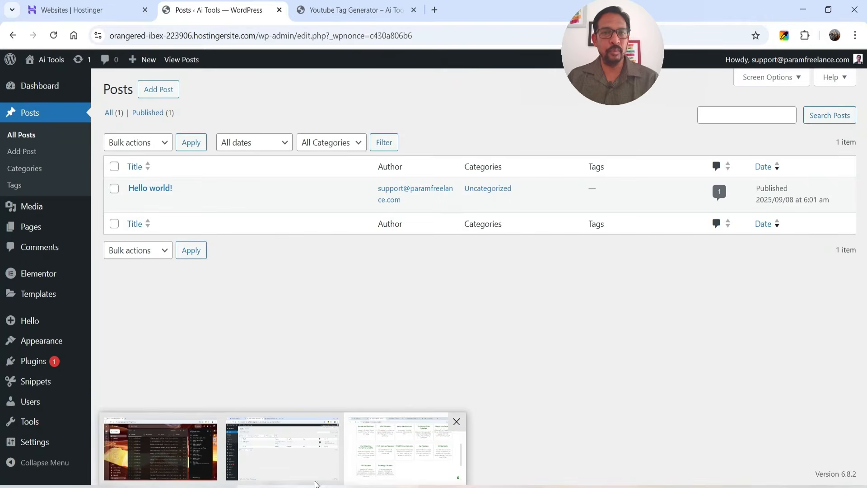
left_click(170, 96)
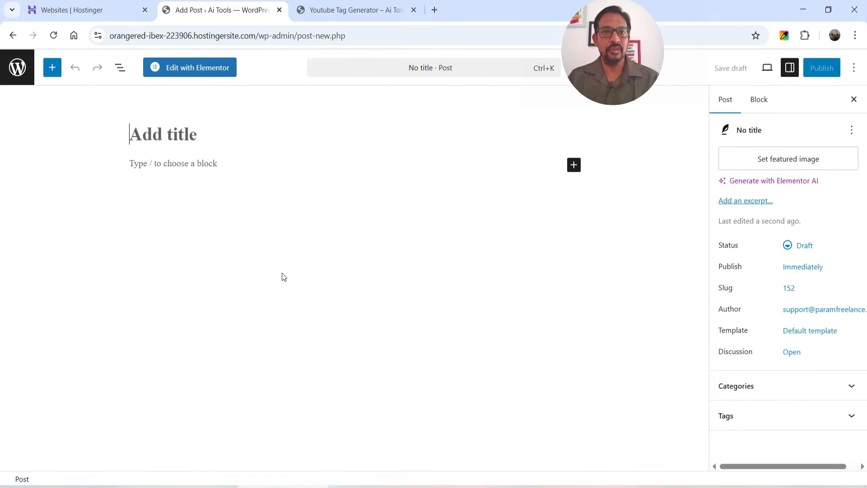
type("EMI Cal")
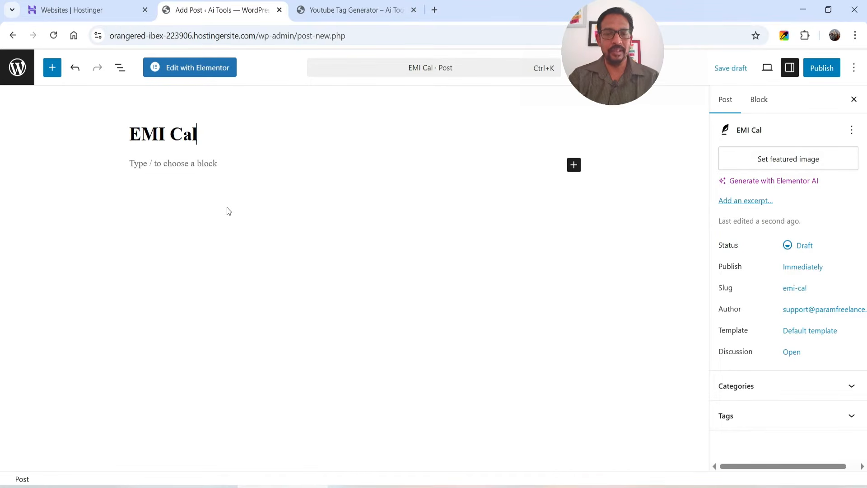
type("culator")
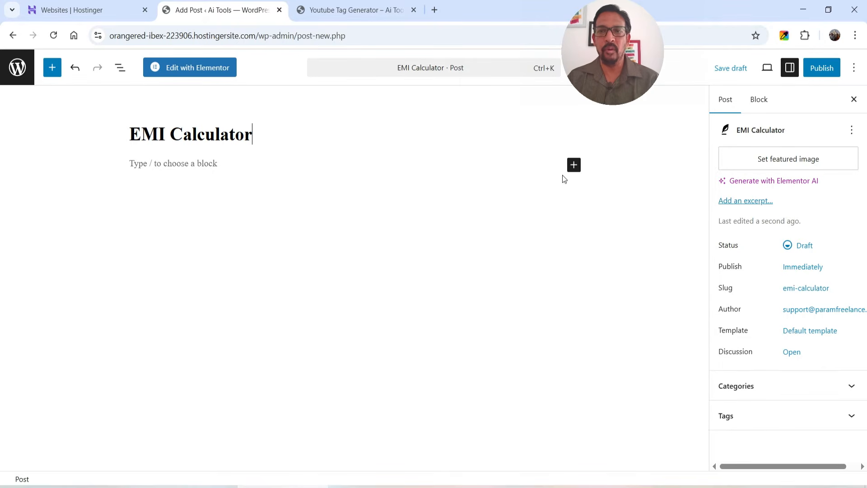
left_click(575, 165)
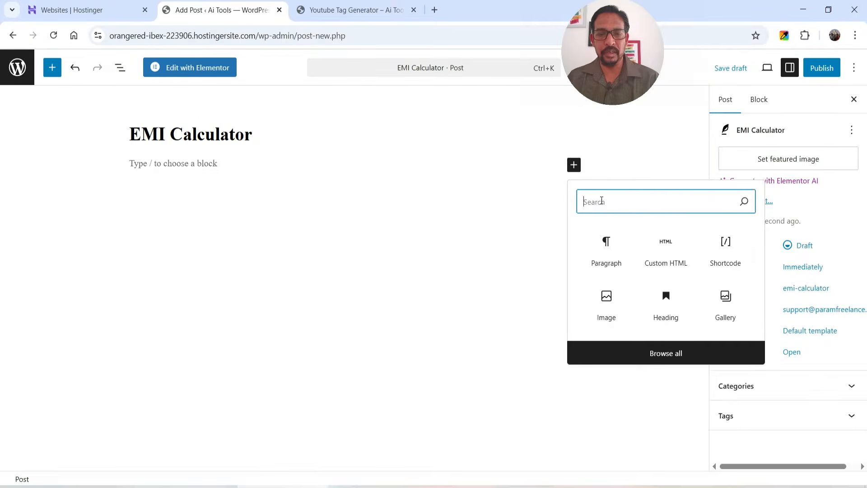
type("html")
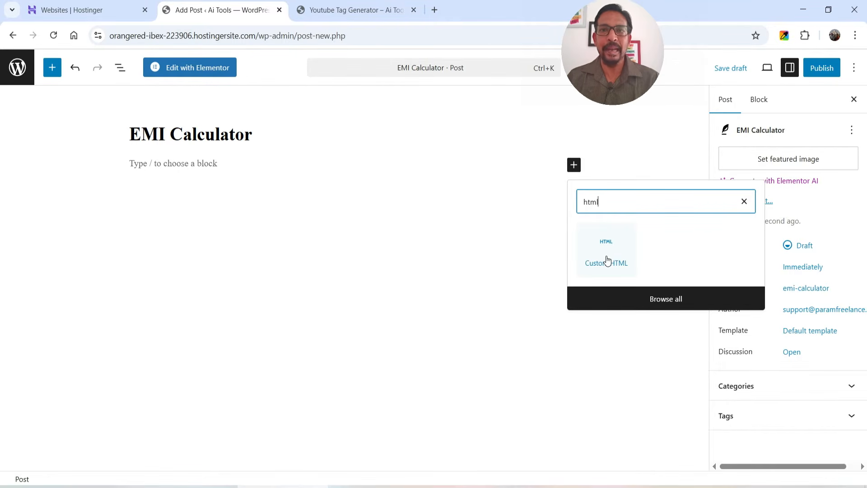
left_click(408, 256)
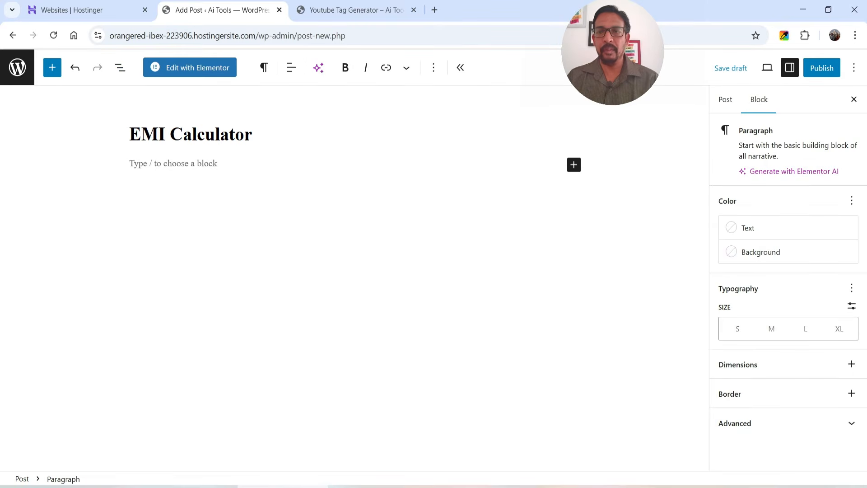
Step: Set the post's template to Elementor Full Width and publish the post
left_click(725, 101)
left_click(810, 332)
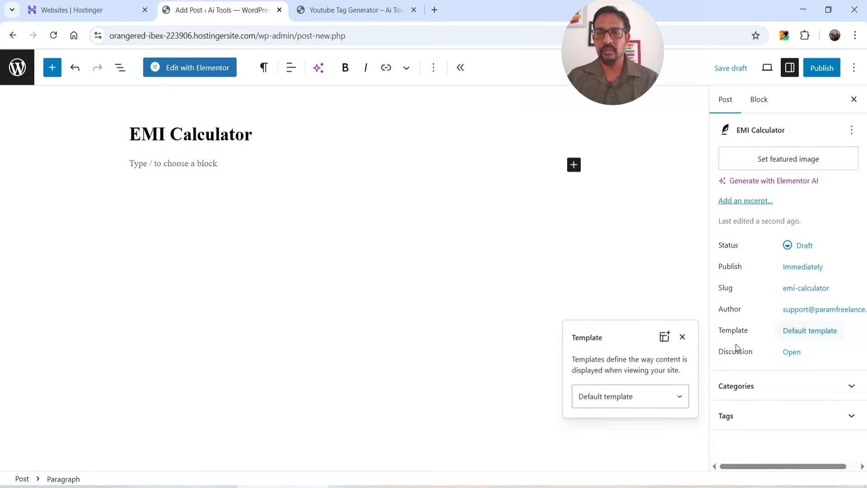
left_click(644, 398)
left_click(625, 445)
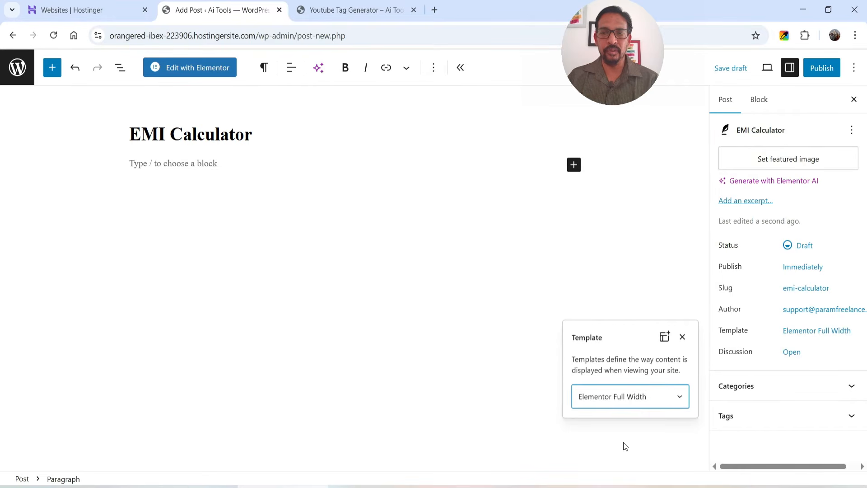
left_click(822, 69)
left_click(823, 67)
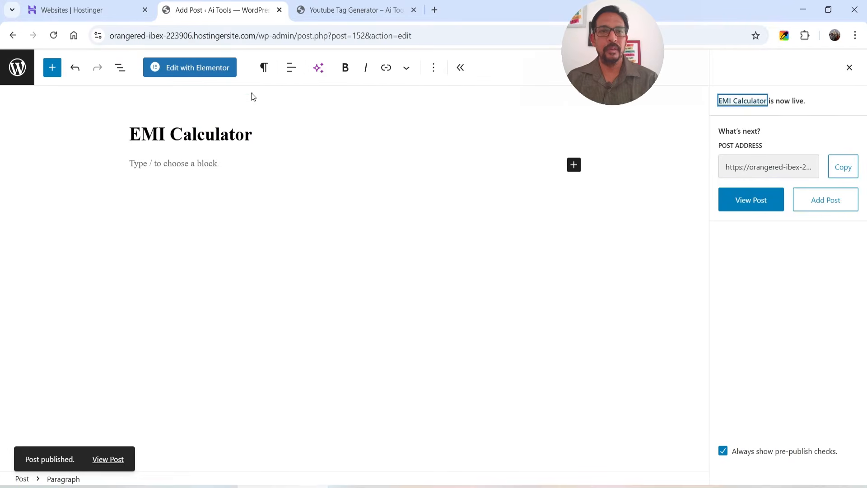
Step: Open the post in the Elementor editor and add a single-column Flexbox container
left_click(196, 69)
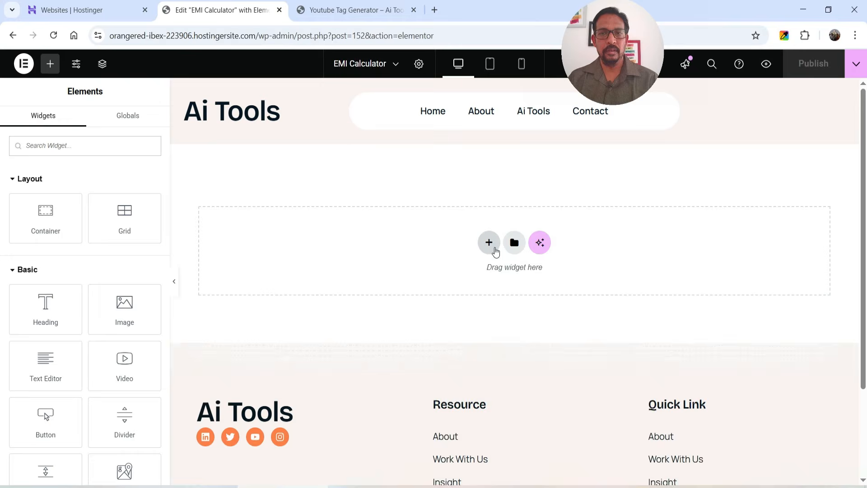
left_click(488, 242)
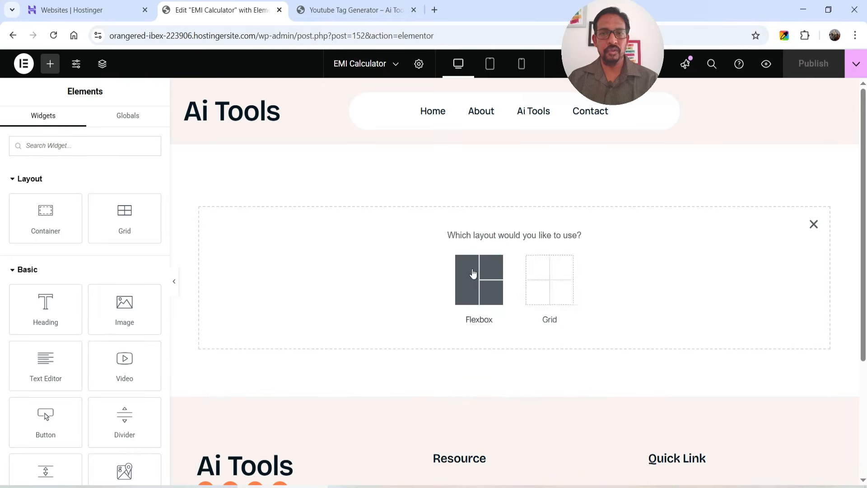
left_click(472, 271)
left_click(361, 275)
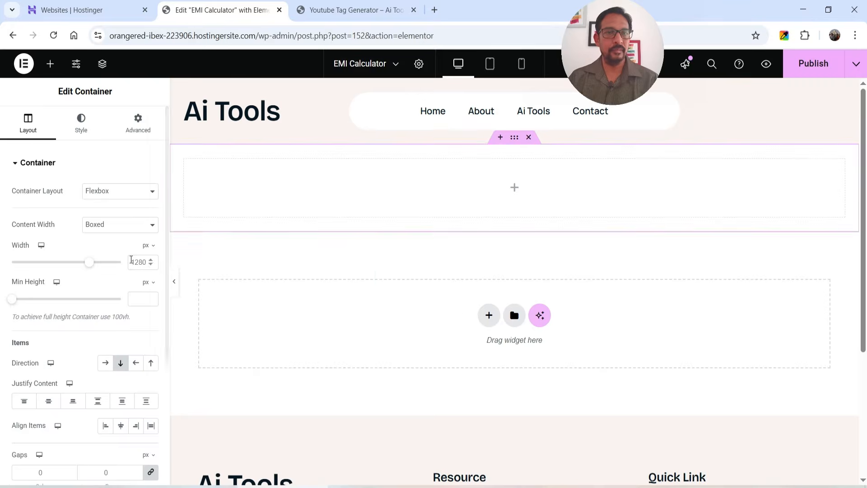
Step: Unlink the container's padding values and set its top and bottom padding to 50 px each
left_click(138, 124)
left_click(151, 252)
left_click(20, 251)
type("50")
left_click(89, 250)
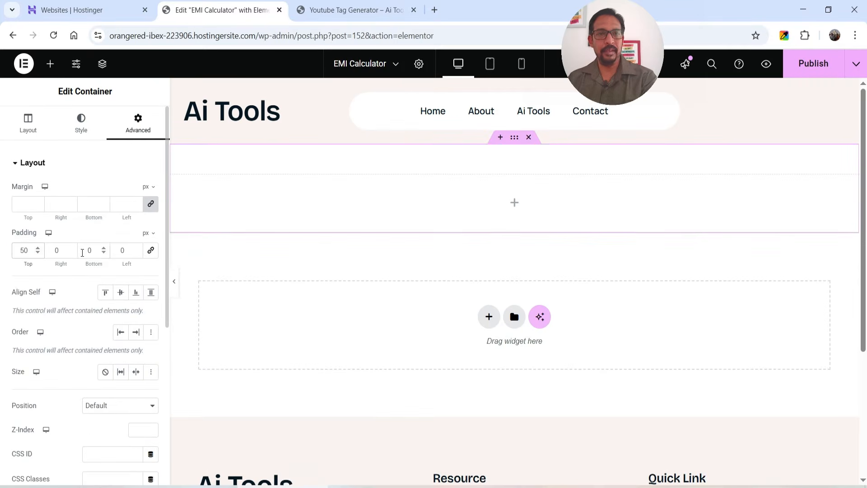
type("50")
Step: Add an HTML widget inside the container and paste the copied EMI calculator code into it
left_click(515, 202)
left_click(67, 141)
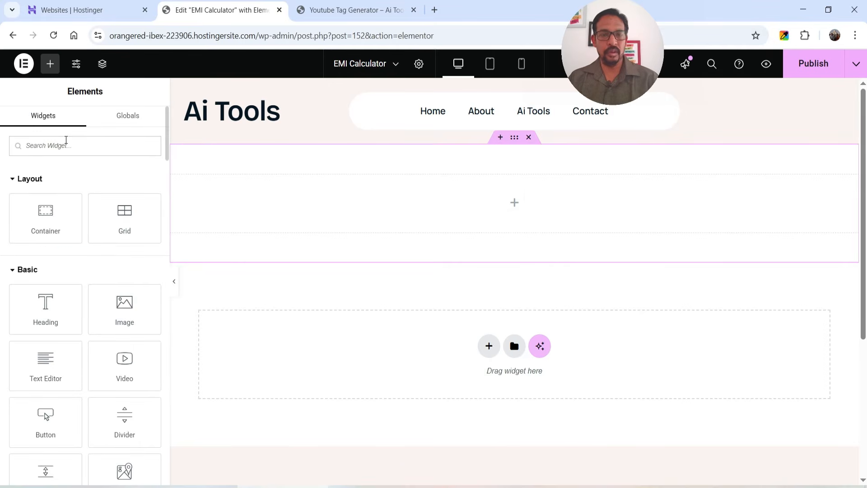
type("html")
left_click_drag(50, 190, 456, 206)
left_click(101, 219)
key("ctrl+v")
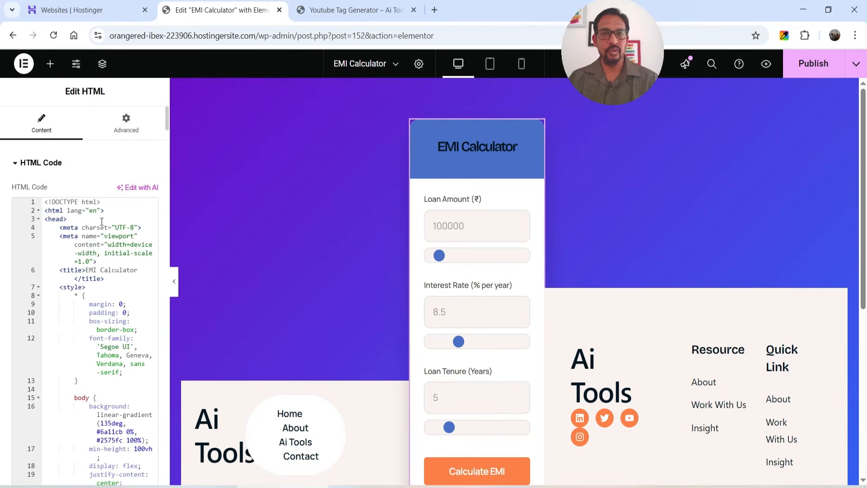
Step: Delete the min-height, display, justify-content and align-items declarations from the body rule in the widget's code, checking the preview
scroll(734, 232, "down", 5)
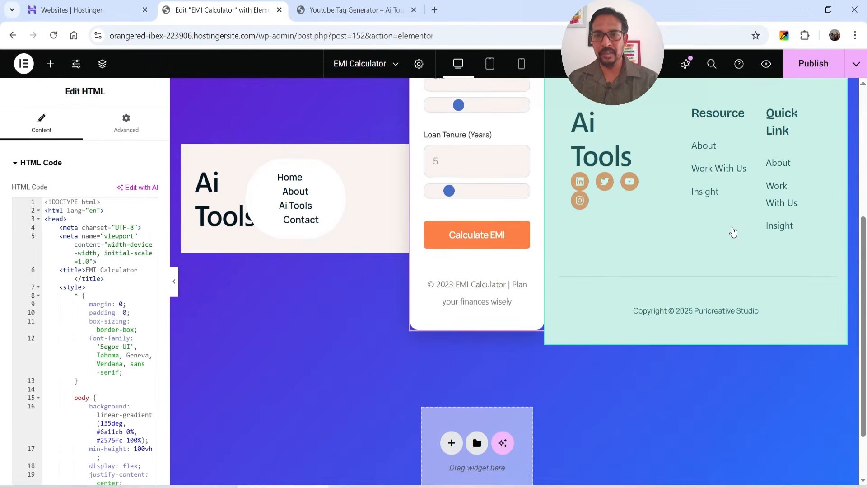
scroll(734, 232, "up", 5)
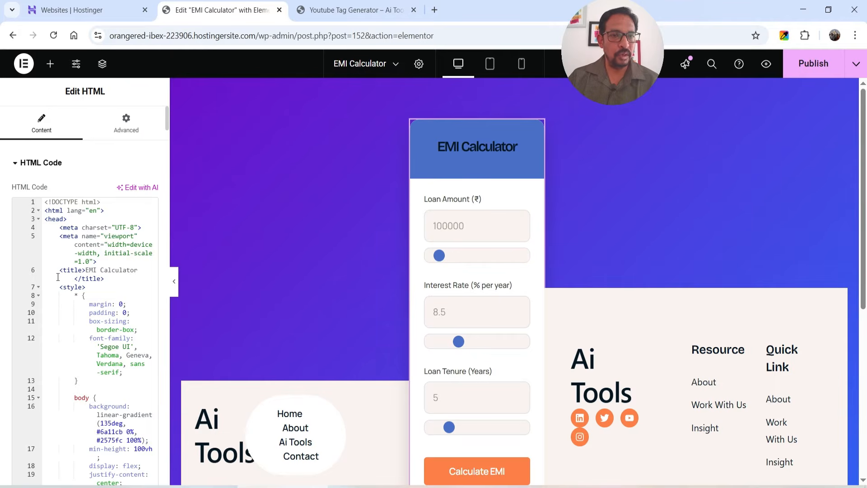
scroll(61, 273, "down", 4)
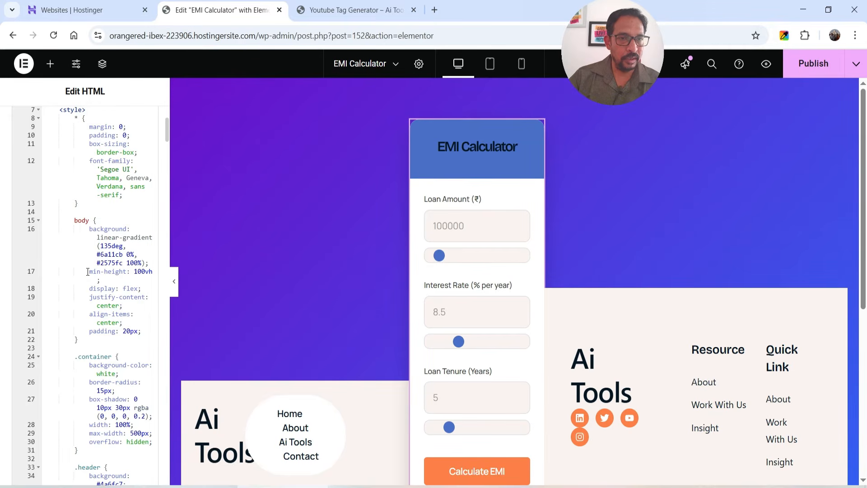
left_click_drag(87, 272, 138, 319)
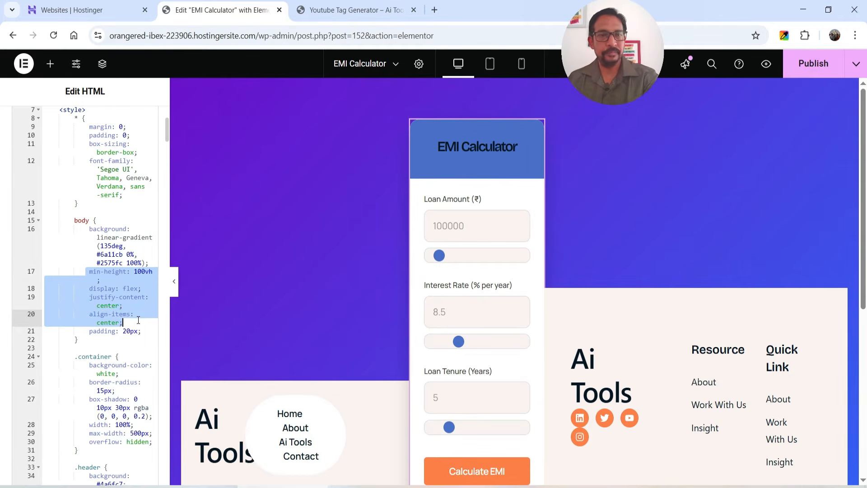
key("BackSpace")
scroll(674, 294, "down", 8)
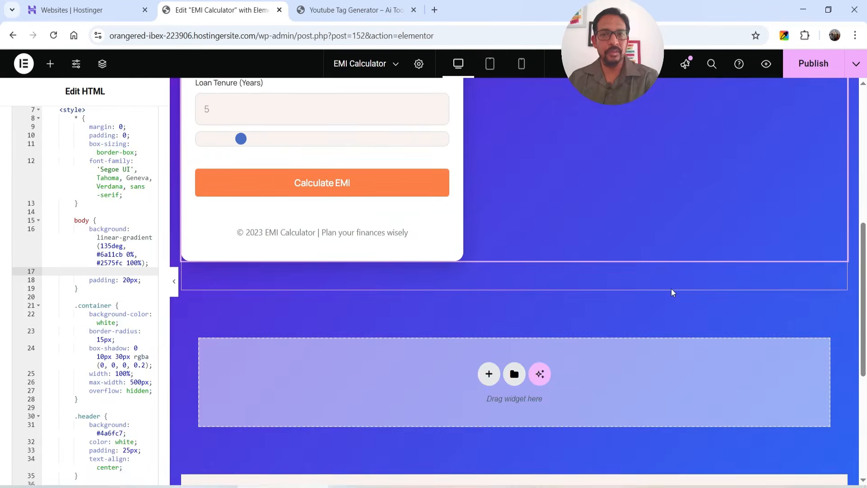
scroll(671, 293, "up", 8)
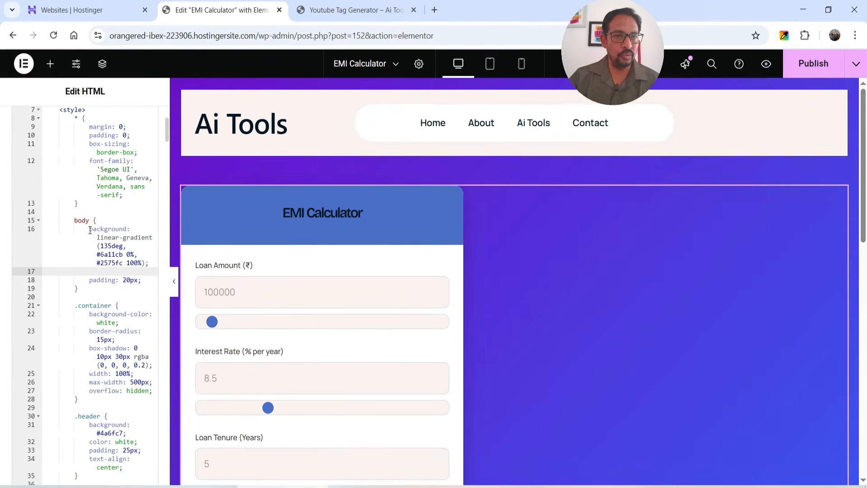
Step: Delete the linear-gradient background declaration from the body rule in the widget's code and check the calculator preview
left_click_drag(90, 231, 152, 261)
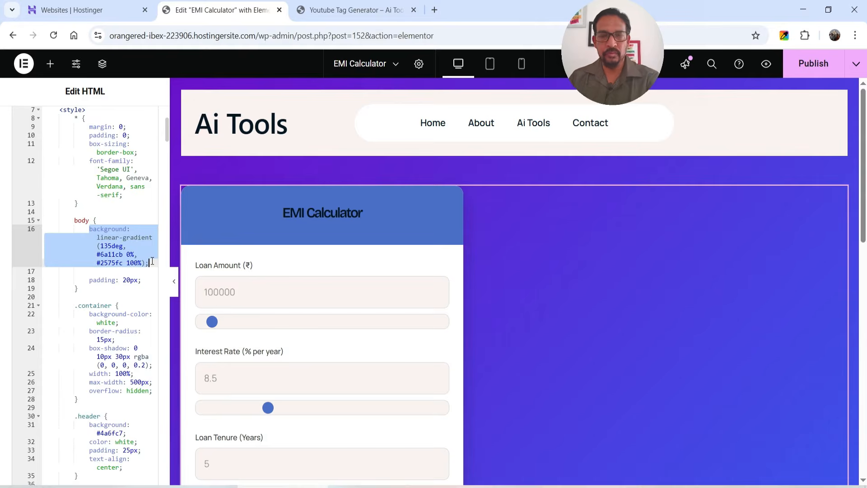
key("BackSpace")
scroll(673, 252, "down", 3)
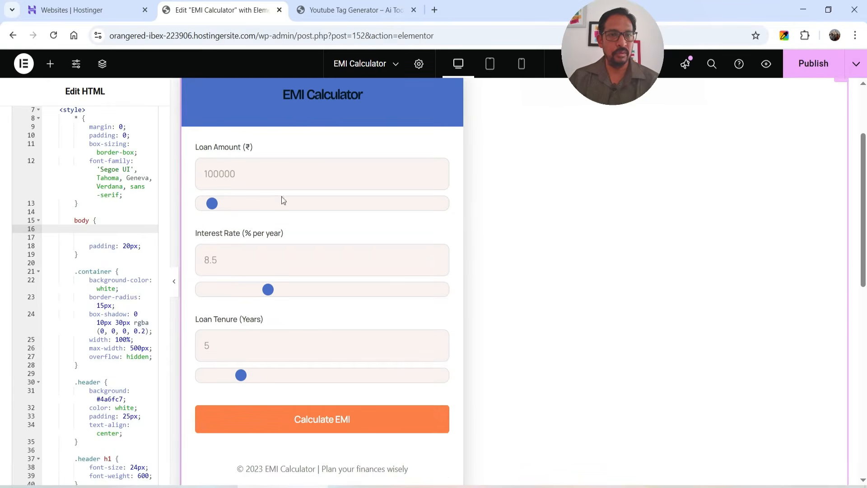
scroll(472, 274, "up", 3)
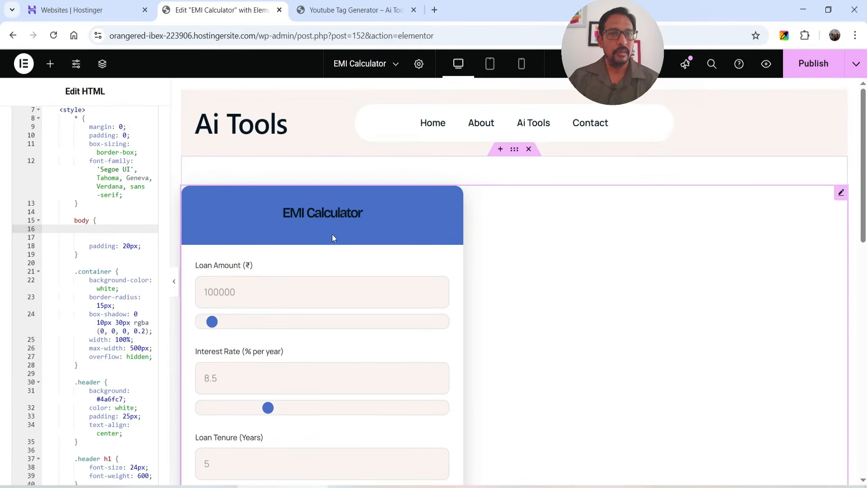
Step: Centre the container's contents by setting both Justify Content and Align Items to Center
left_click(513, 151)
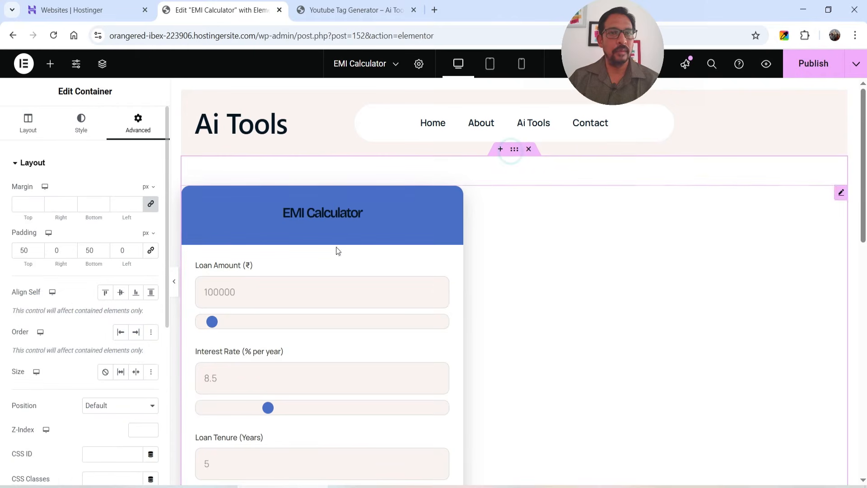
left_click(32, 131)
left_click(49, 401)
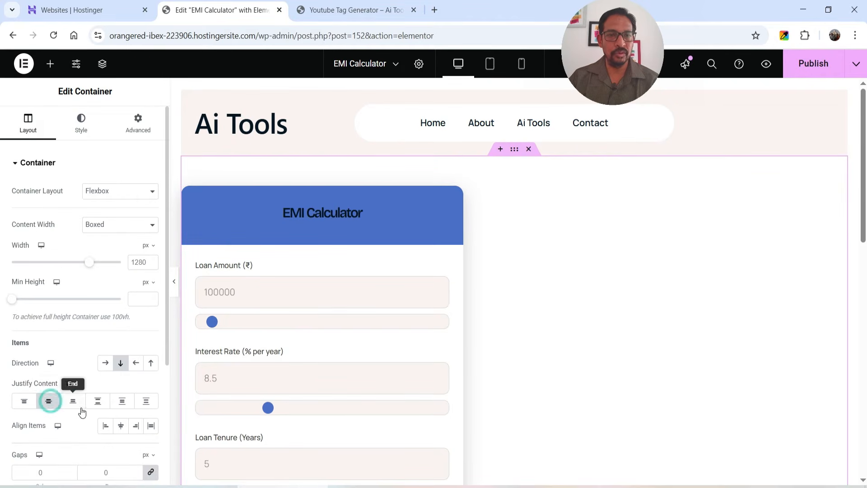
left_click(121, 425)
scroll(660, 271, "down", 3)
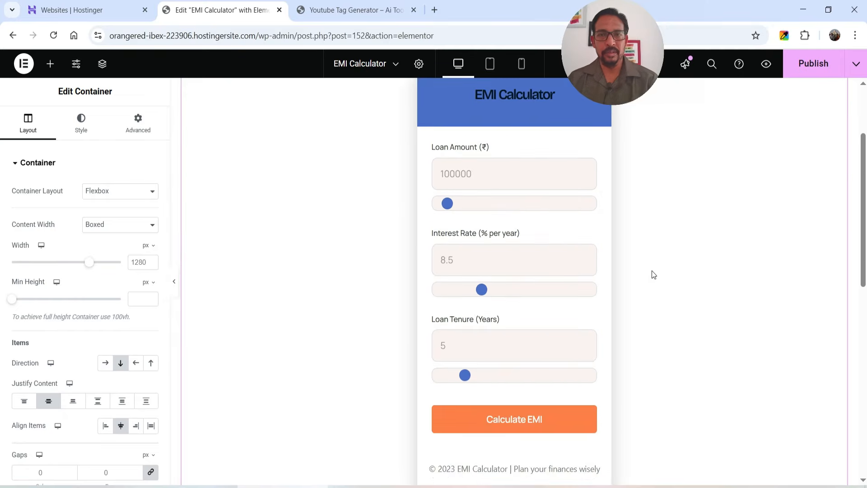
scroll(651, 271, "up", 3)
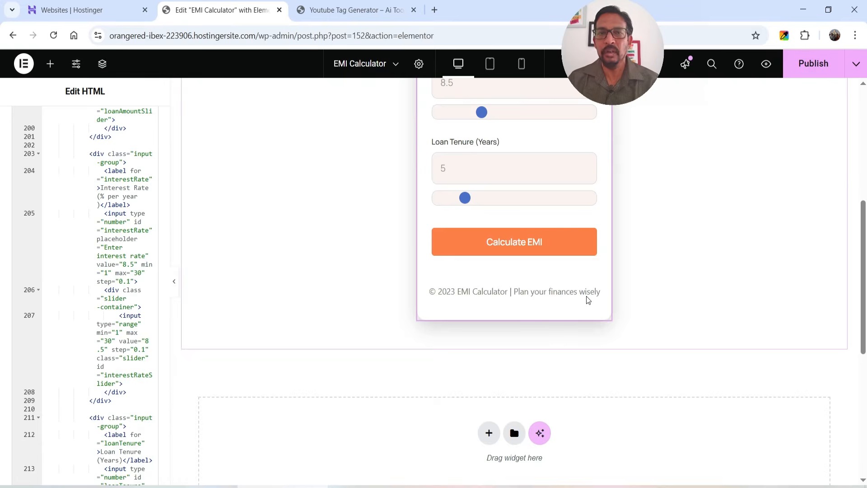
Step: Delete the max-width declaration from the .container rule in the HTML widget's code
scroll(137, 201, "up", 20)
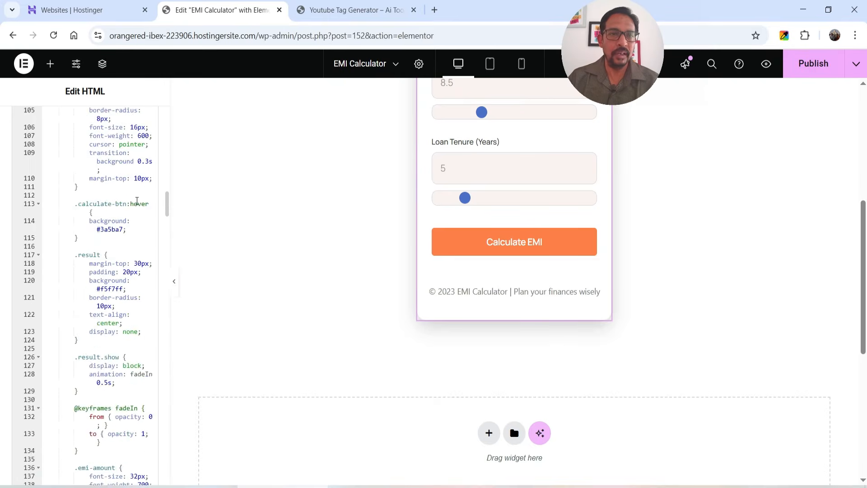
scroll(137, 201, "up", 20)
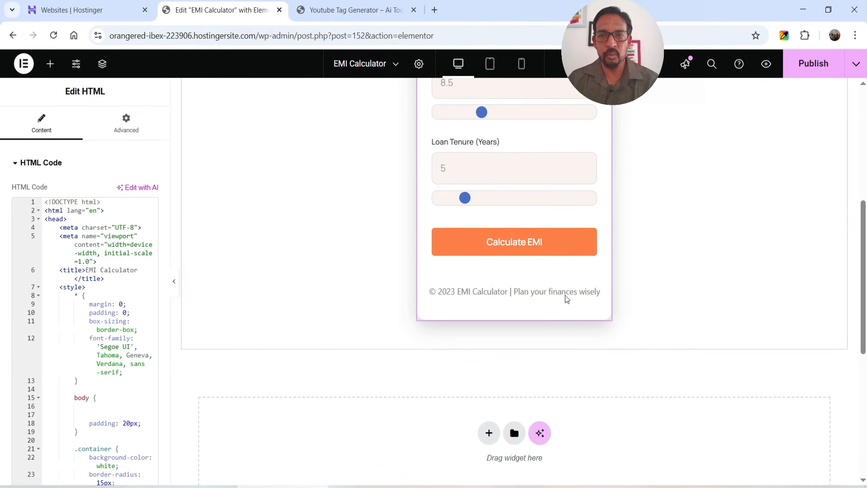
scroll(103, 269, "down", 6)
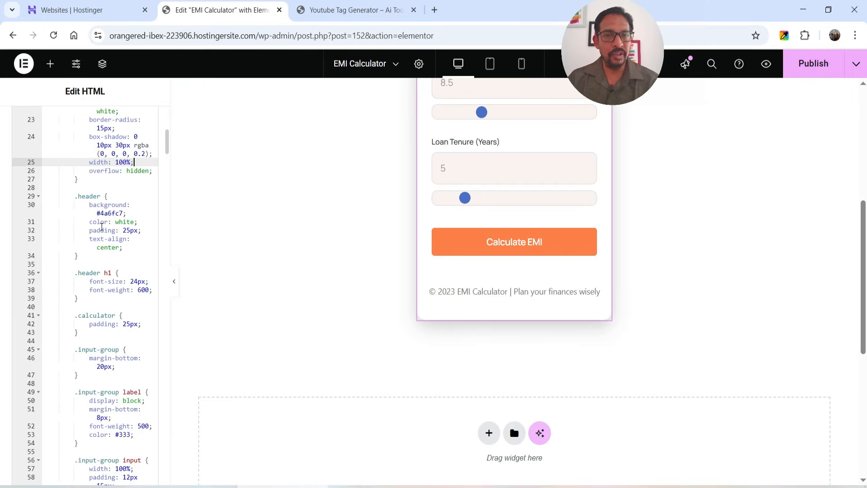
Step: Widen the code editing area and change the copyright year in the calculator's footer paragraph to 2025
scroll(111, 280, "down", 5)
scroll(145, 248, "down", 9)
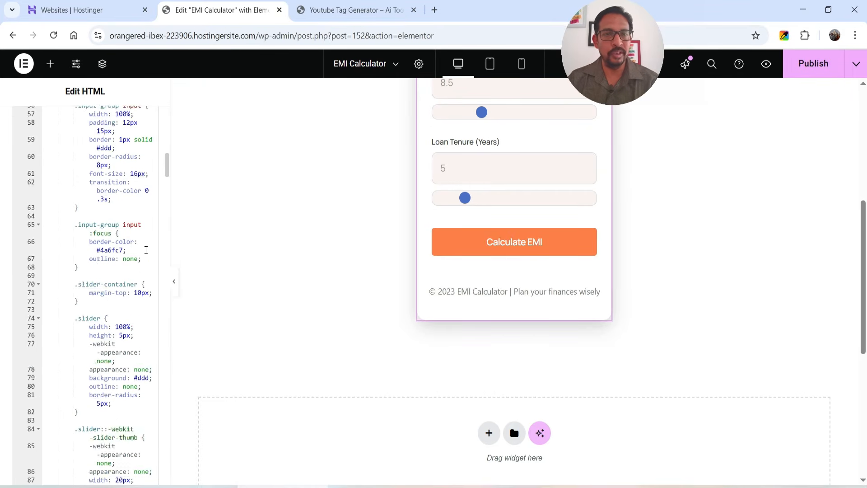
left_click_drag(167, 189, 159, 347)
scroll(159, 346, "down", 15)
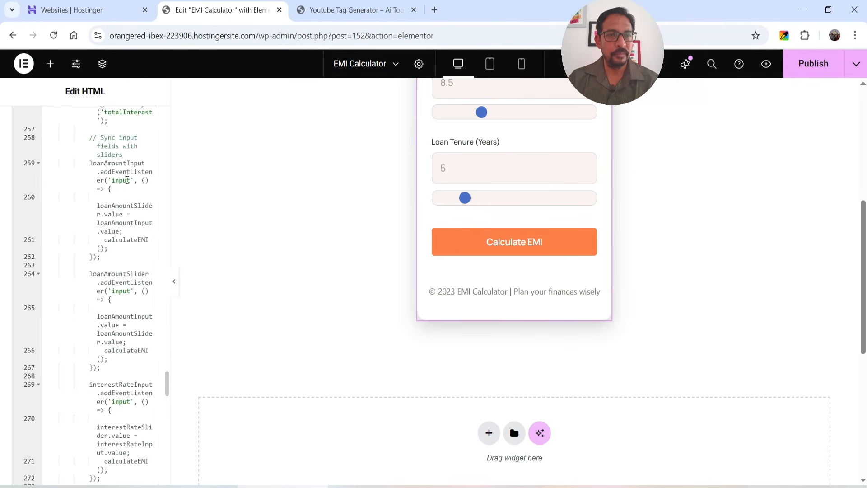
scroll(154, 167, "up", 3)
left_click_drag(170, 142, 297, 180)
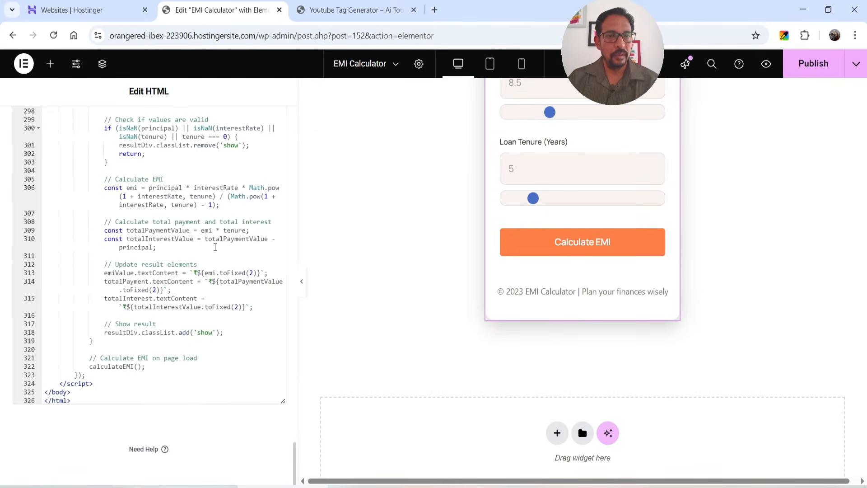
scroll(215, 247, "up", 15)
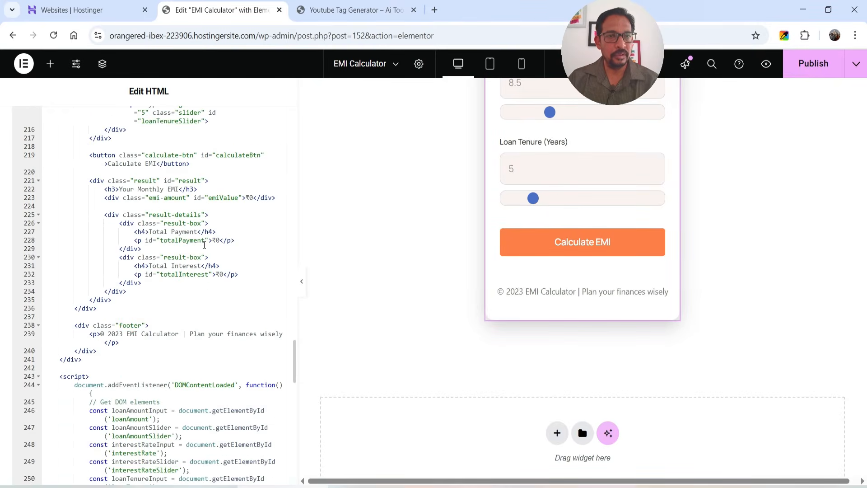
left_click(120, 333)
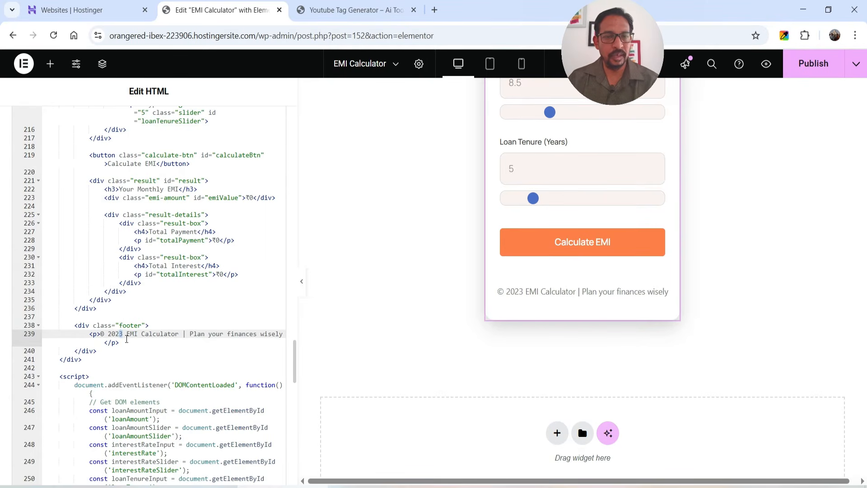
key("BackSpace")
type("5")
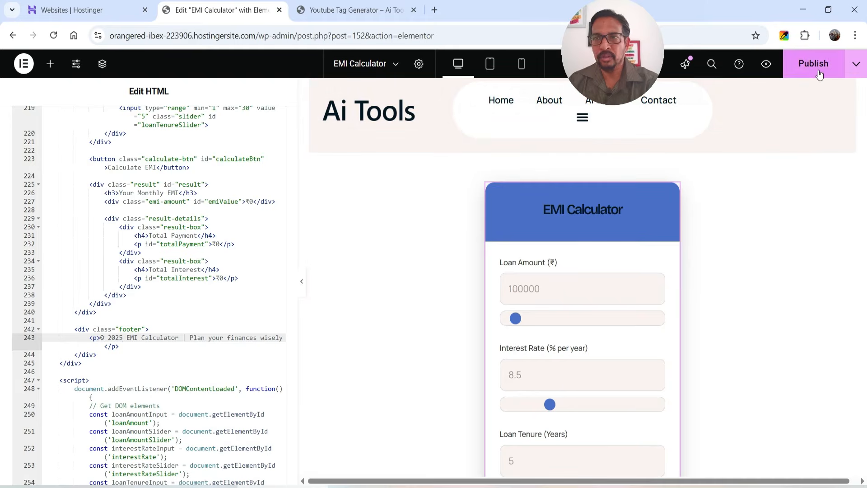
Step: Publish the EMI Calculator post and open its live page to look over the calculator
left_click(816, 67)
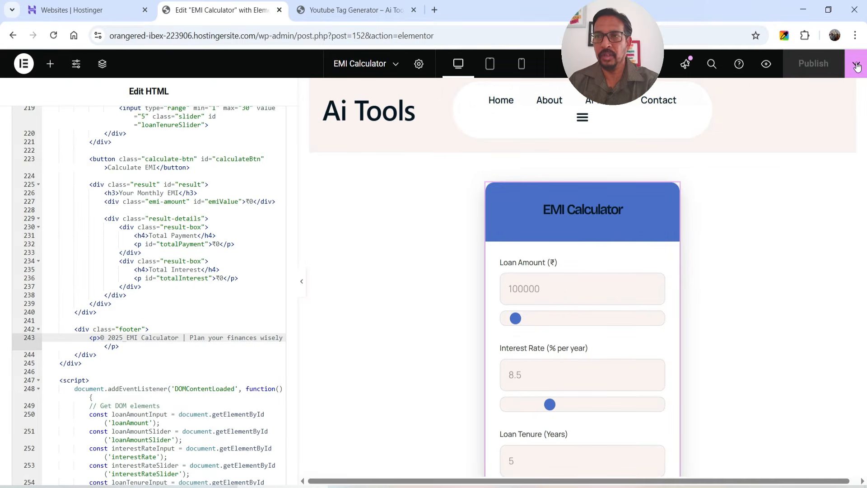
left_click(856, 64)
left_click(826, 156)
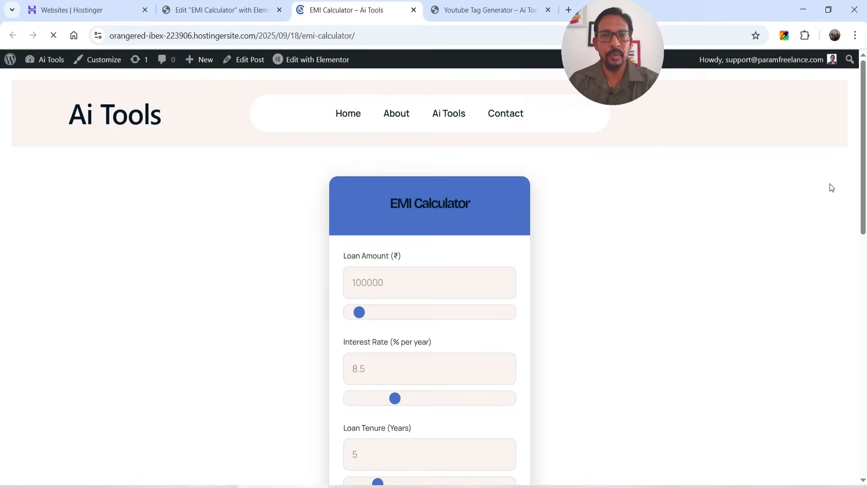
scroll(690, 196, "down", 3)
scroll(690, 193, "down", 3)
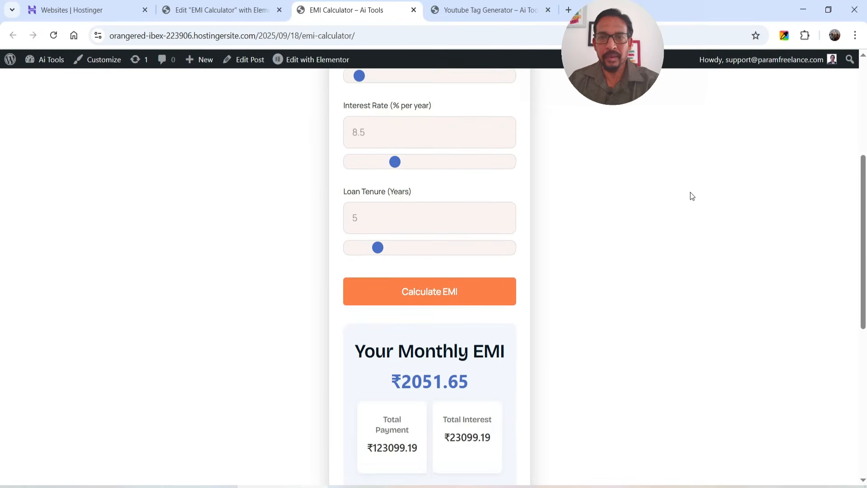
scroll(690, 193, "up", 6)
Step: Test the live calculator with a loan amount of 200000, 8% interest and a 20-year tenure, and review the results and footer
left_click(390, 270)
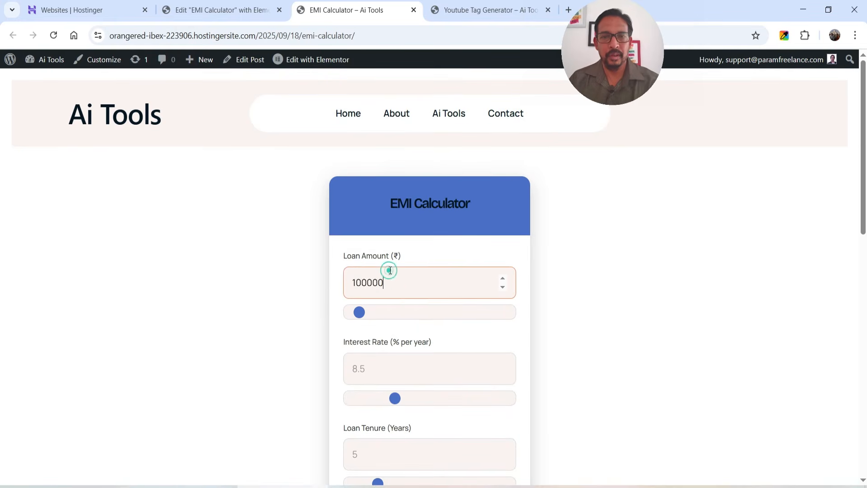
double_click(401, 287)
type("200000")
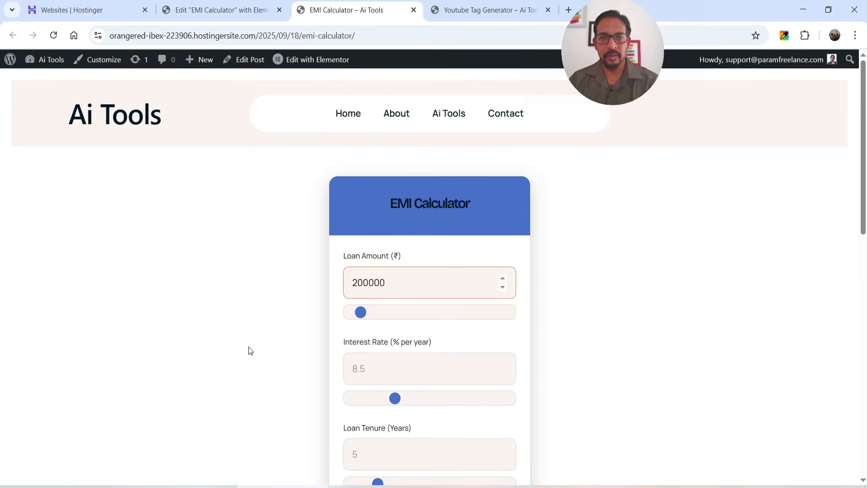
left_click(393, 369)
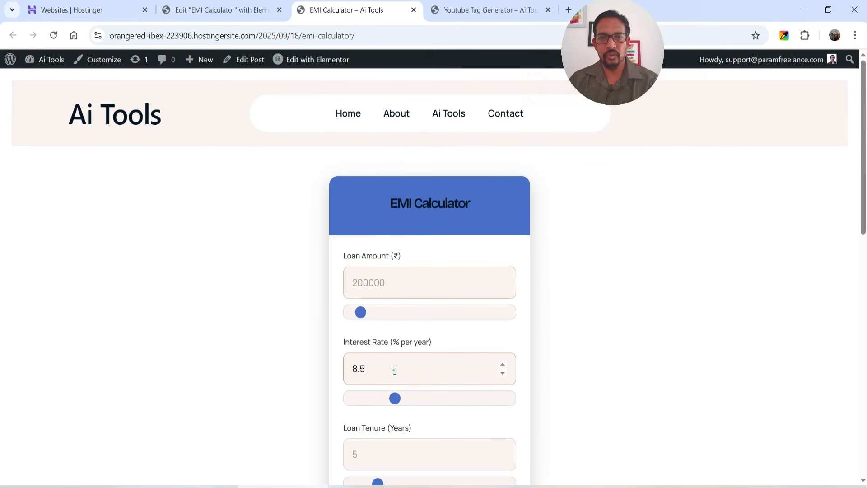
double_click(395, 371)
type("8")
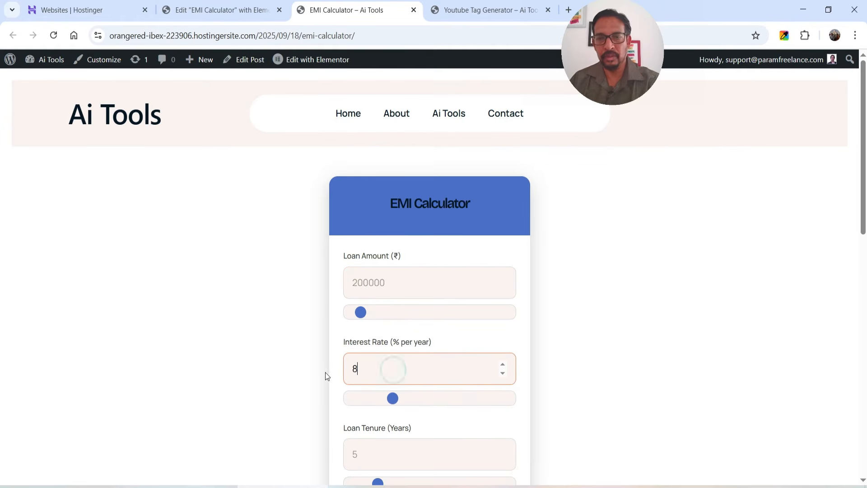
double_click(387, 461)
type("20")
scroll(671, 342, "down", 5)
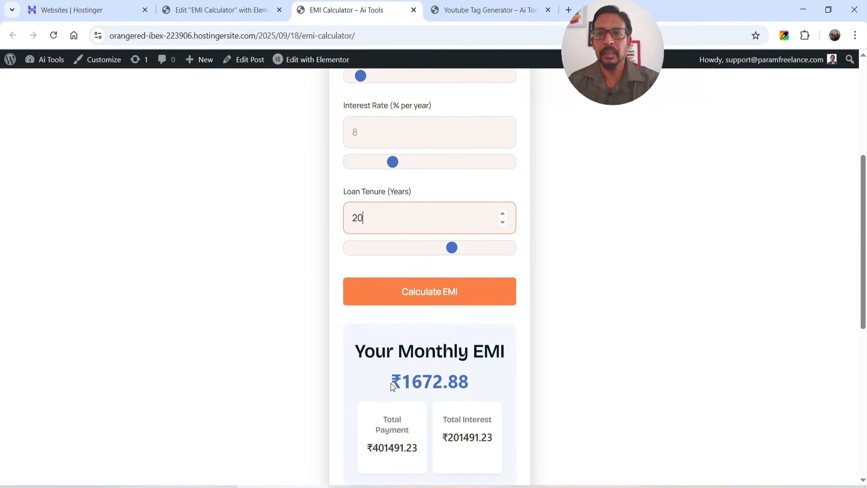
scroll(537, 383, "down", 5)
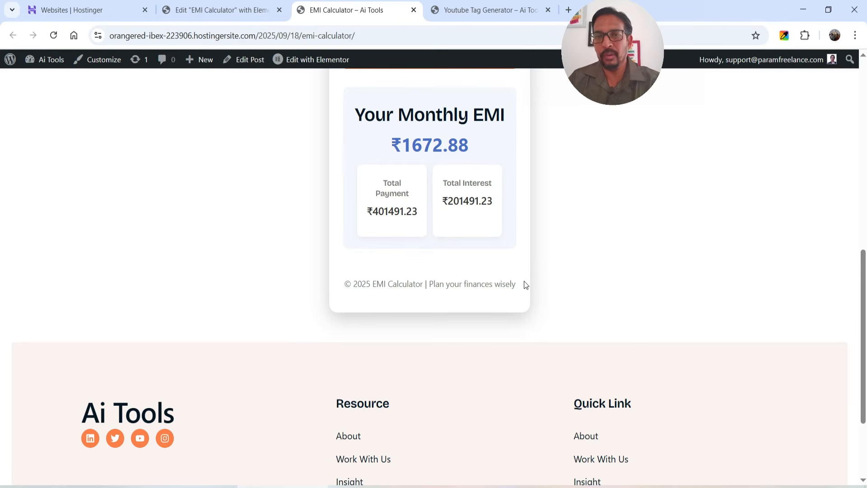
scroll(507, 266, "up", 7)
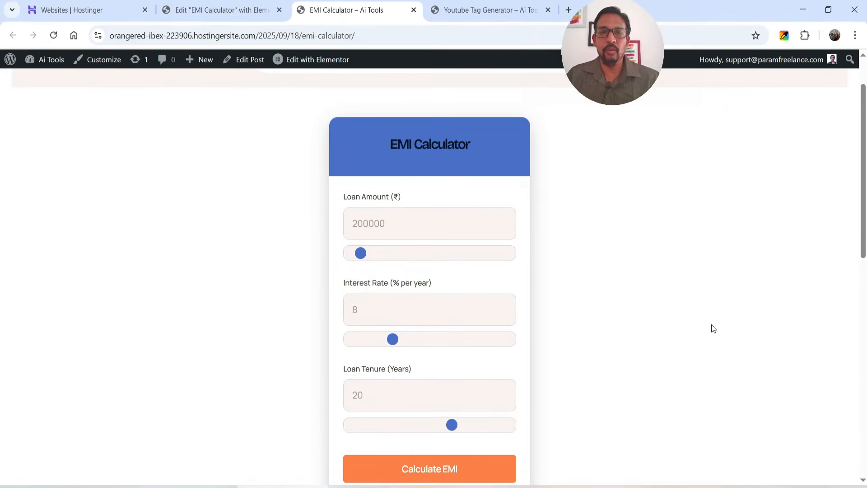
scroll(703, 302, "down", 10)
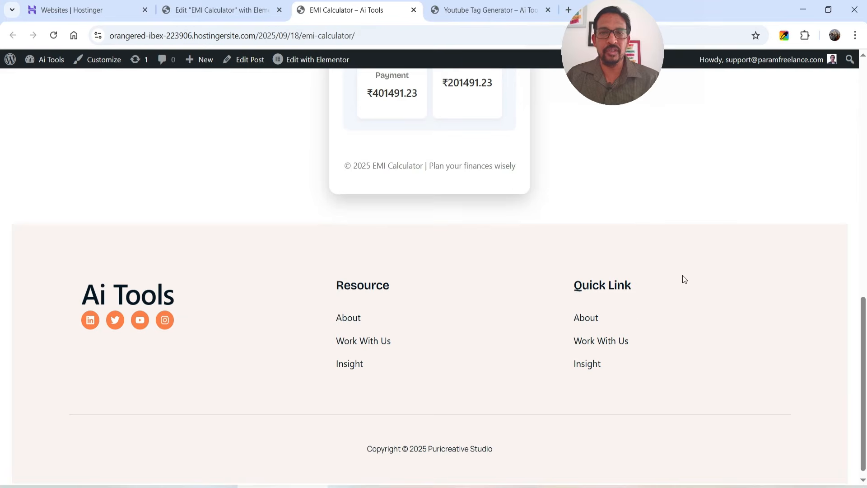
Step: Browse the calculators listed on the Free Quick Tools site and look over the Percentage Calculator page
left_click(222, 12)
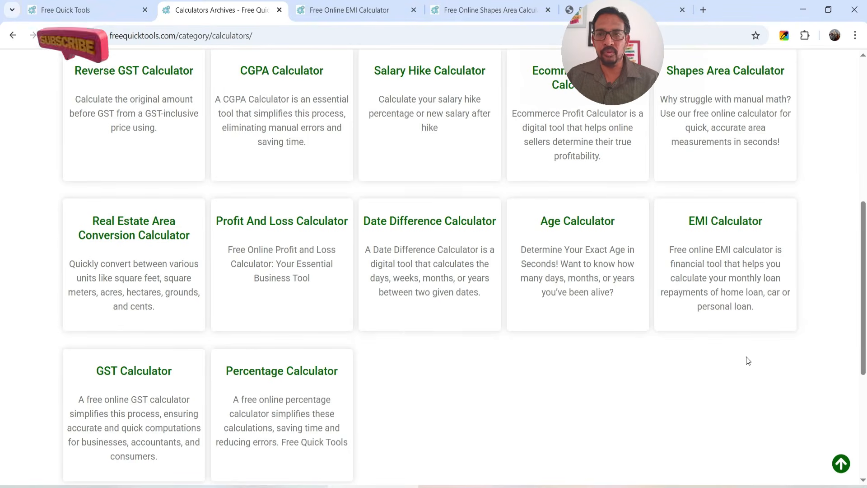
scroll(745, 360, "down", 2)
scroll(469, 319, "up", 1)
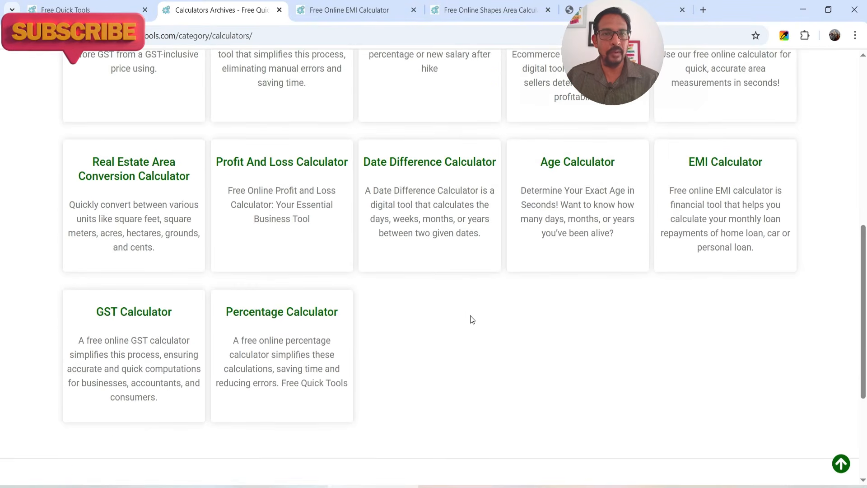
left_click(333, 318)
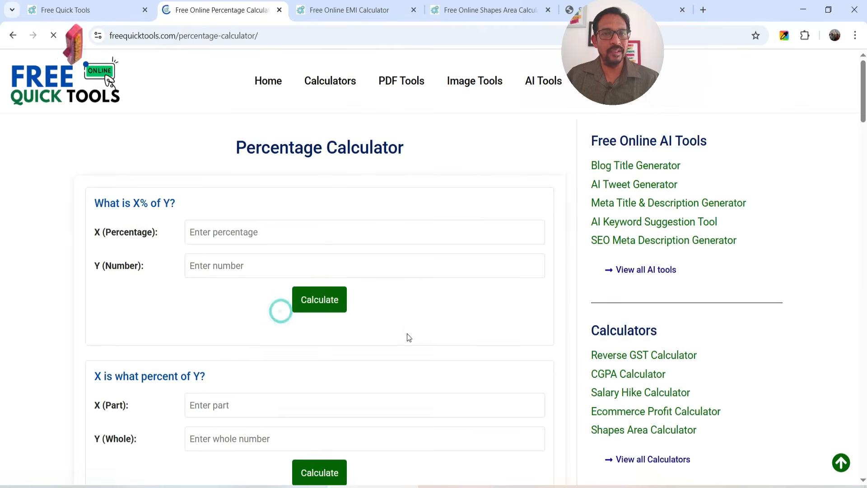
scroll(232, 246, "down", 1)
scroll(224, 238, "down", 7)
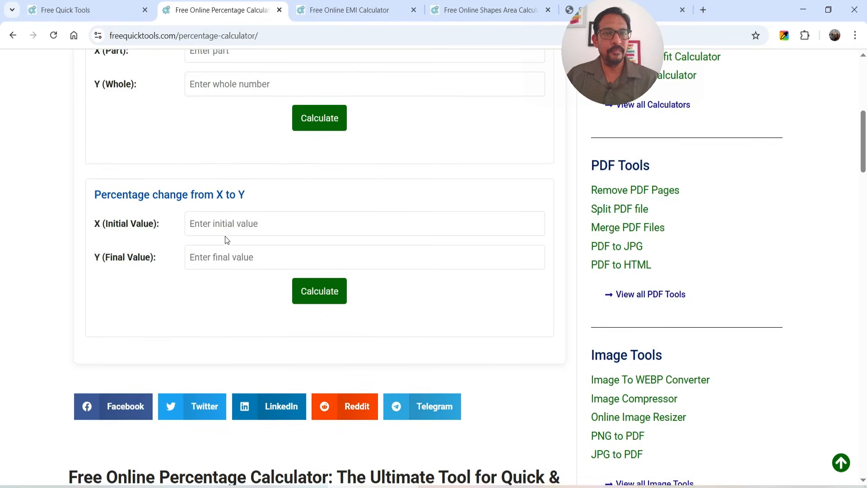
scroll(226, 239, "up", 8)
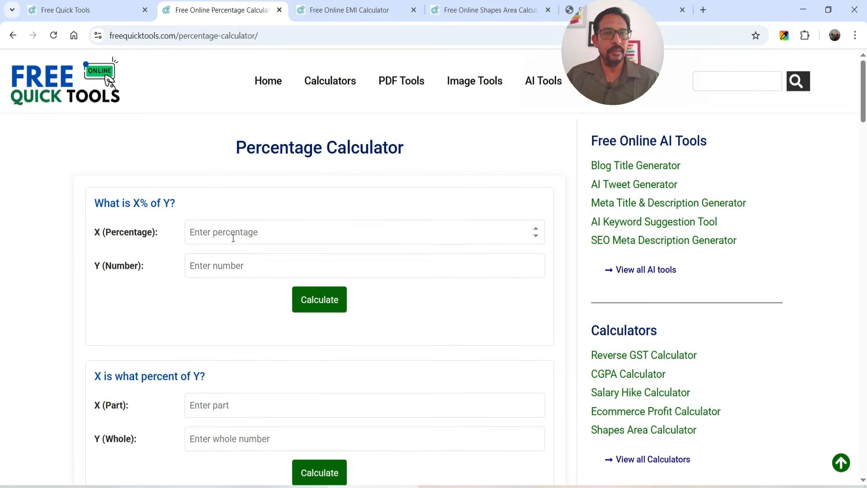
Step: Return to the calculators list, open the Shapes Area Calculator and copy its page title
left_click(13, 35)
scroll(449, 281, "up", 3)
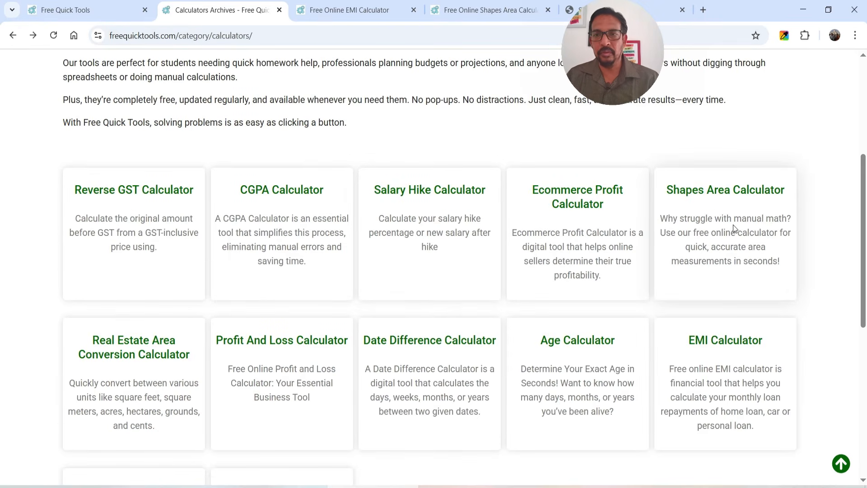
left_click(707, 194)
scroll(610, 257, "up", 2)
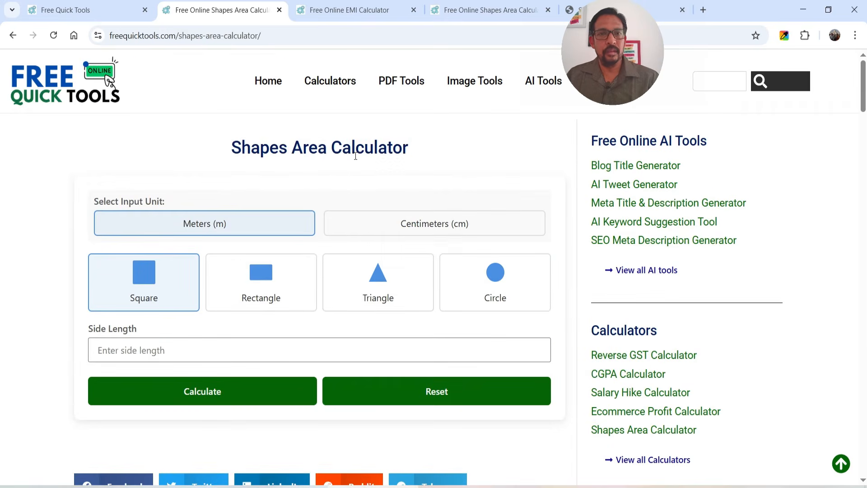
triple_click(352, 150)
key("ctrl+c")
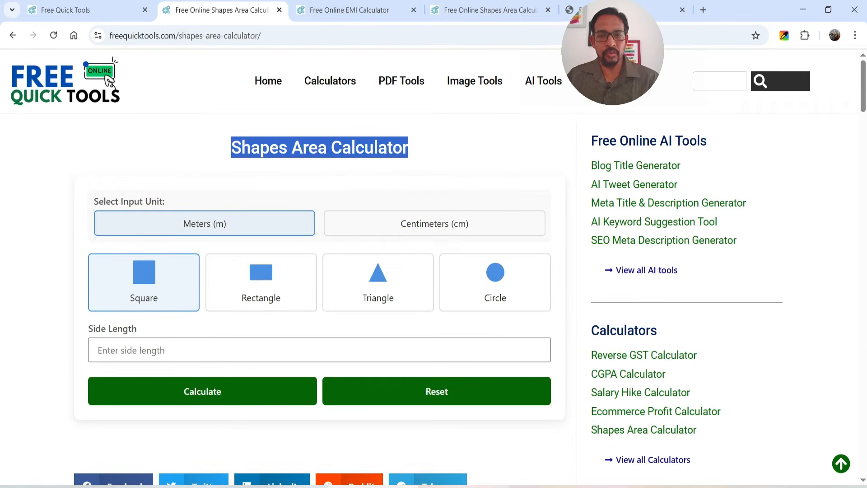
Step: Switch to the DeepSeek chat and write a prompt for a Shapes Area Calculator for square, triangle, rectangle, circle, with results in cm, meter, feet and inches
left_click(394, 486)
scroll(451, 219, "down", 4)
scroll(372, 390, "down", 10)
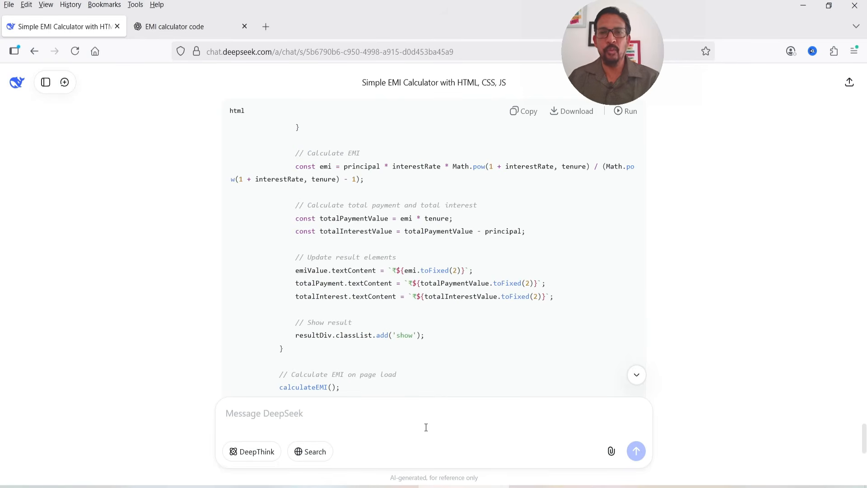
type("I want to ")
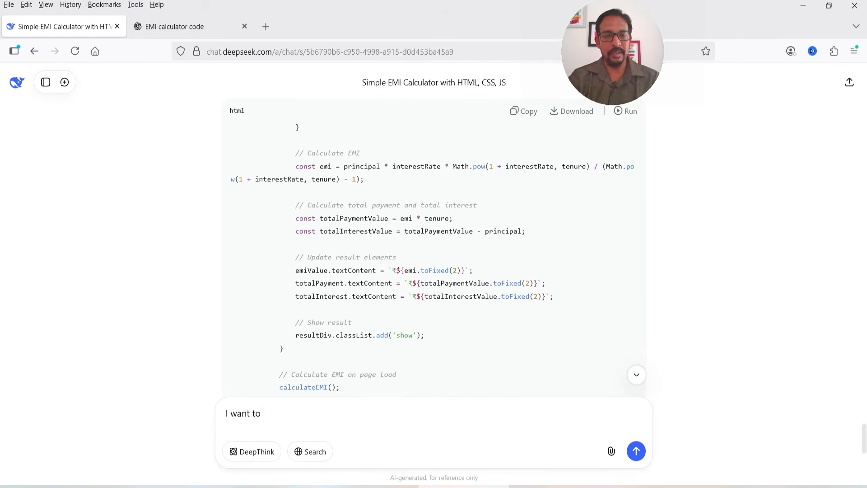
type("create")
key("ctrl+v")
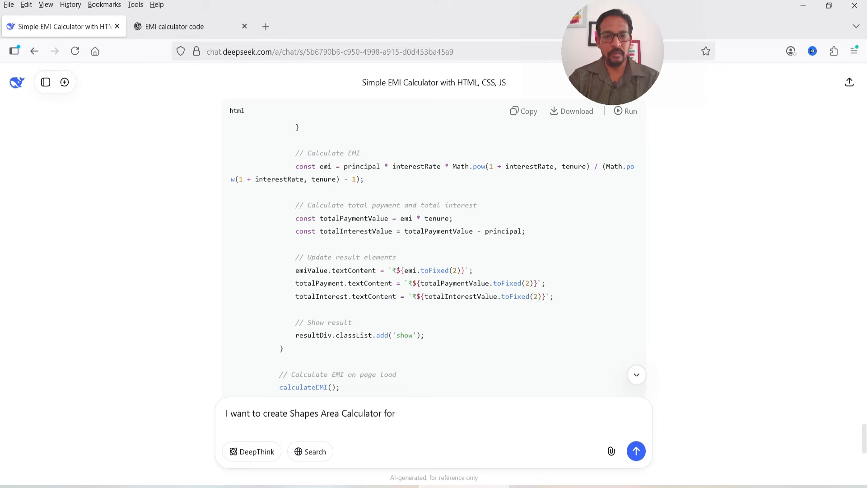
type("for different sha")
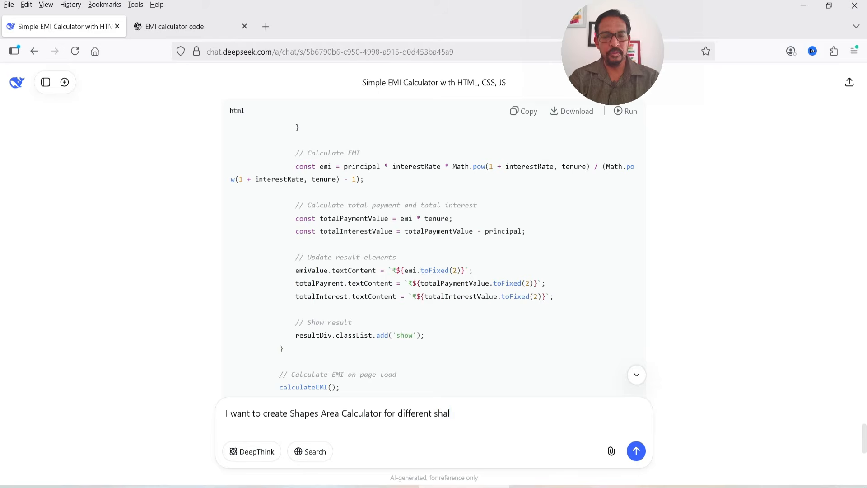
type("pes like square, triangle, rectangle, circle. Result should show in multiple units like cm, meter, feet and inches.")
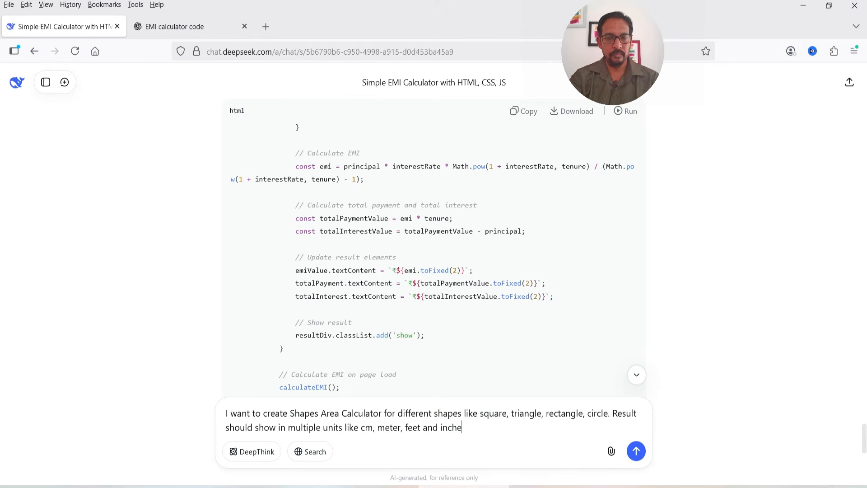
Step: Add the line "I want html, css and javascript in single file." to the prompt and send it
key("shift+Return")
type("I want to html, css and javascript in single file.")
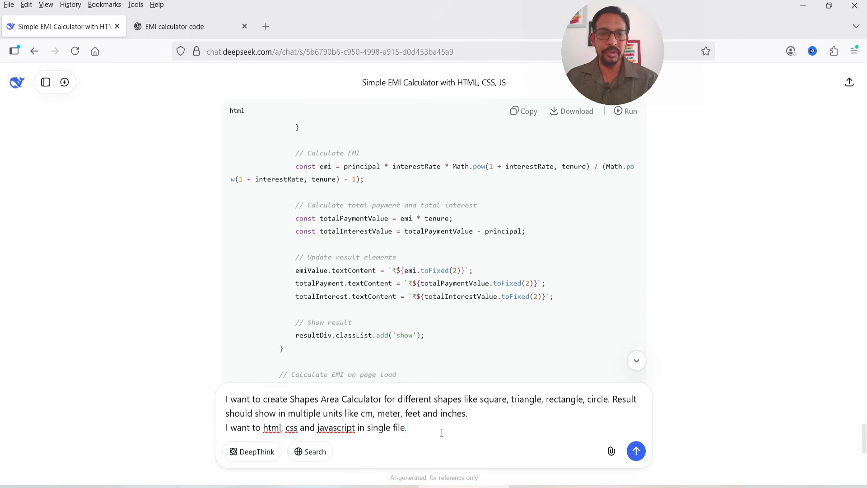
left_click(263, 427)
key("BackSpace")
key("BackSpace")
key("BackSpace")
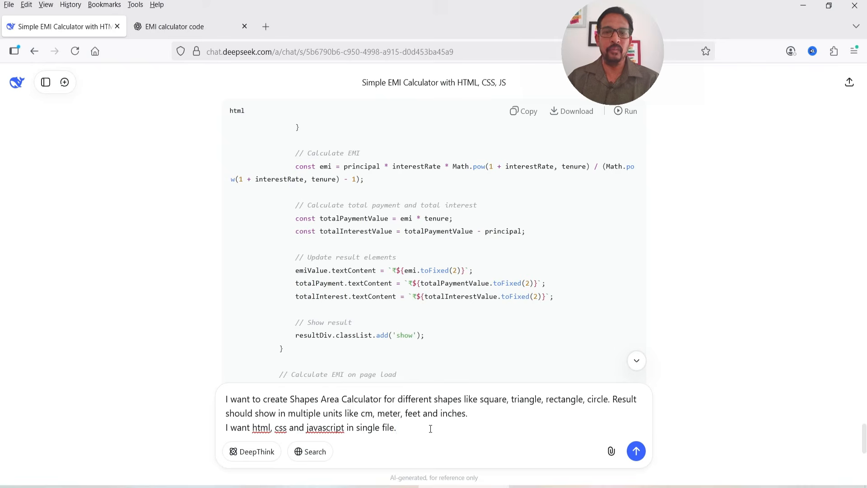
key("Return")
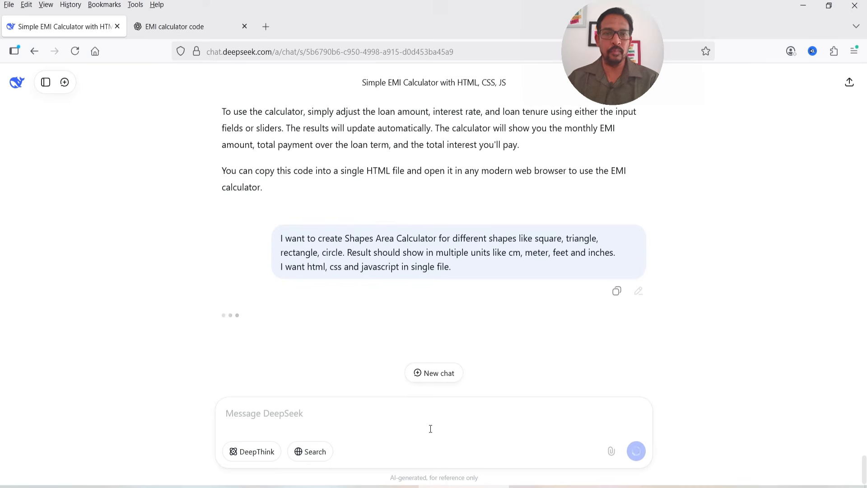
Step: Send the same Shapes Area Calculator prompt in the ChatGPT conversation and check on DeepSeek's reply
left_click(186, 25)
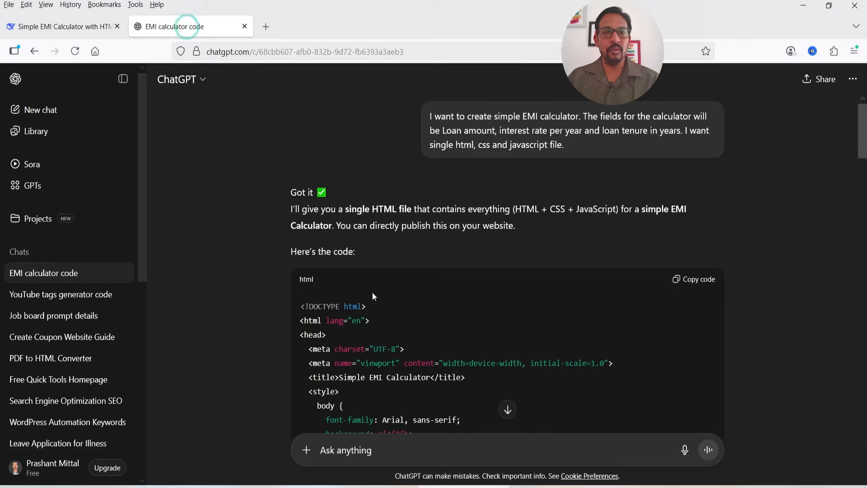
left_click(321, 450)
type("I want to create Shapes Area Calculator for different shapes like square, triangle, rectangle, circle. Result should show in multiple units like cm, meter, feet and inches. I want to html, css and javascript in single file.")
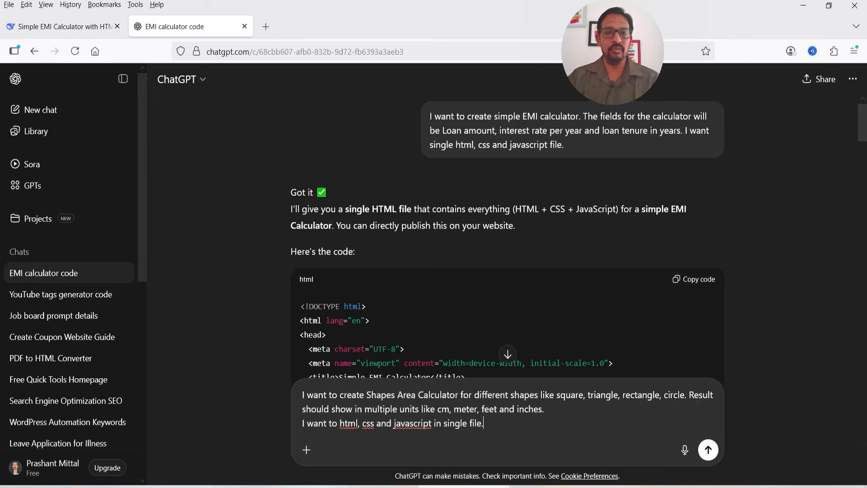
key("Return")
key("ctrl+Tab")
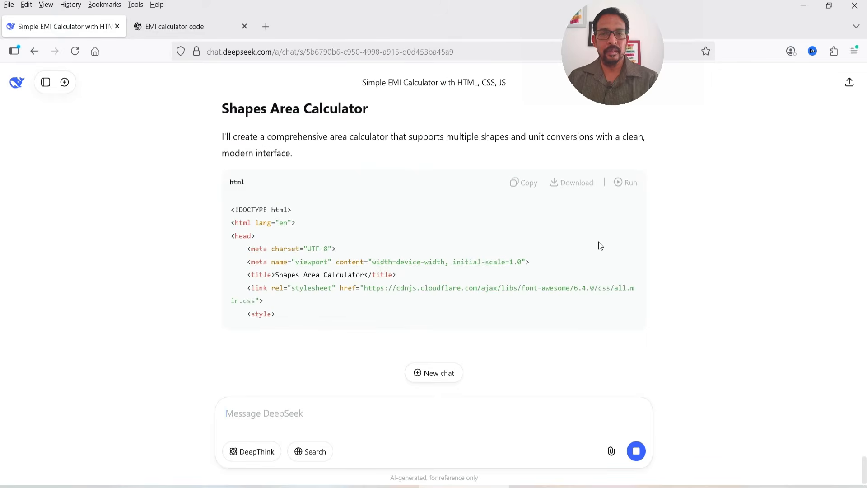
Step: Return to ChatGPT and copy the complete Shapes Area Calculator code it generated
key("ctrl+Tab")
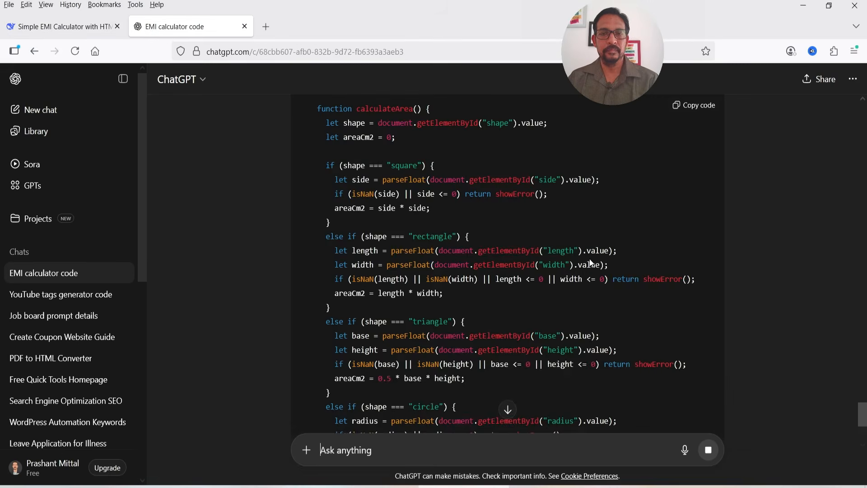
scroll(589, 261, "down", 4)
scroll(585, 252, "up", 6)
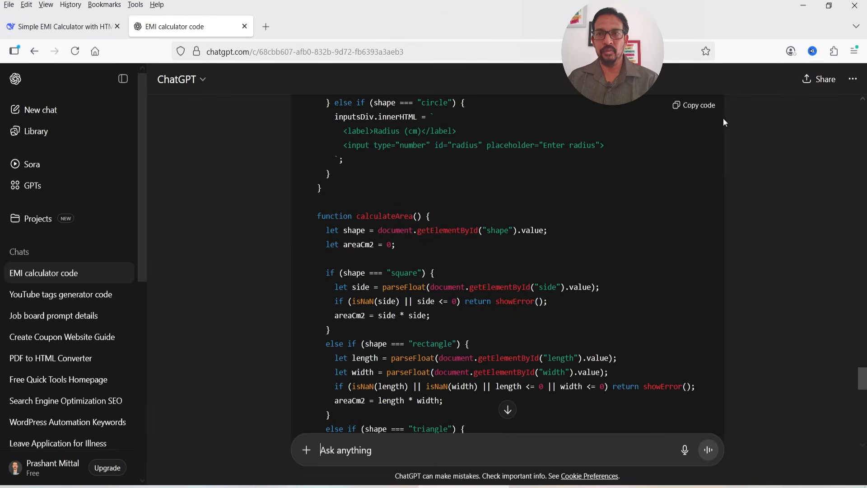
left_click(709, 111)
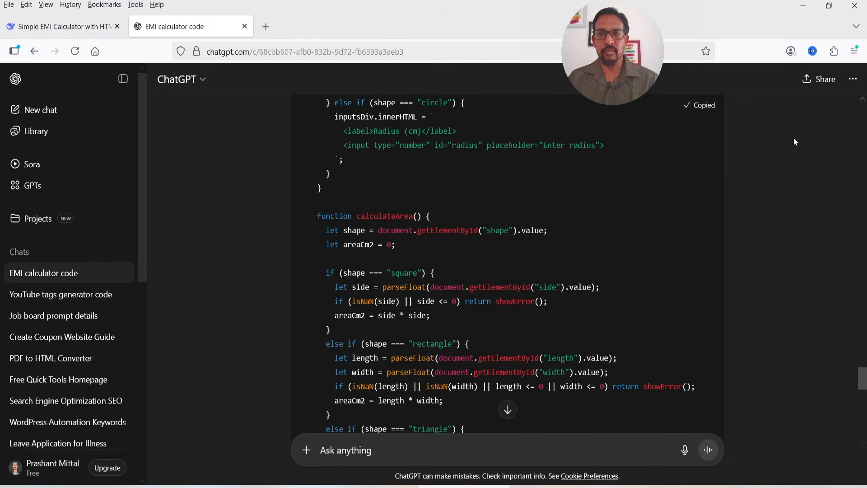
Step: Paste the copied code into a new Notepad document and save it on the Desktop as shapes.html
left_click(41, 487)
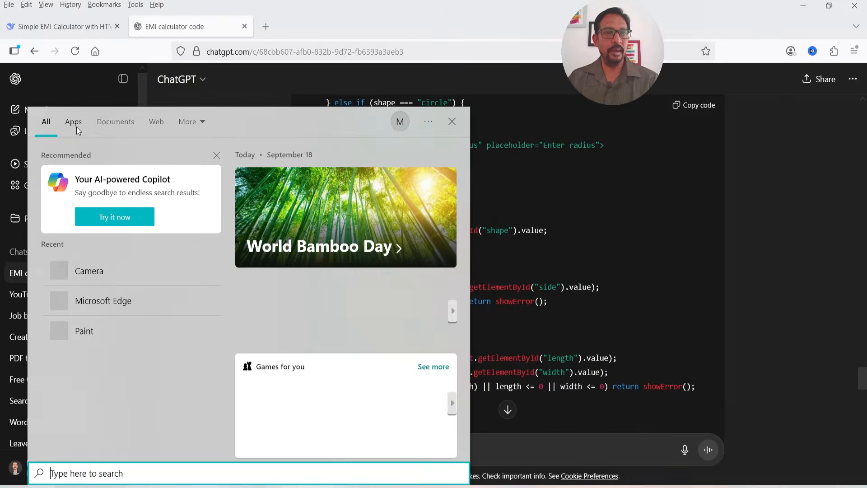
left_click(74, 123)
left_click(81, 195)
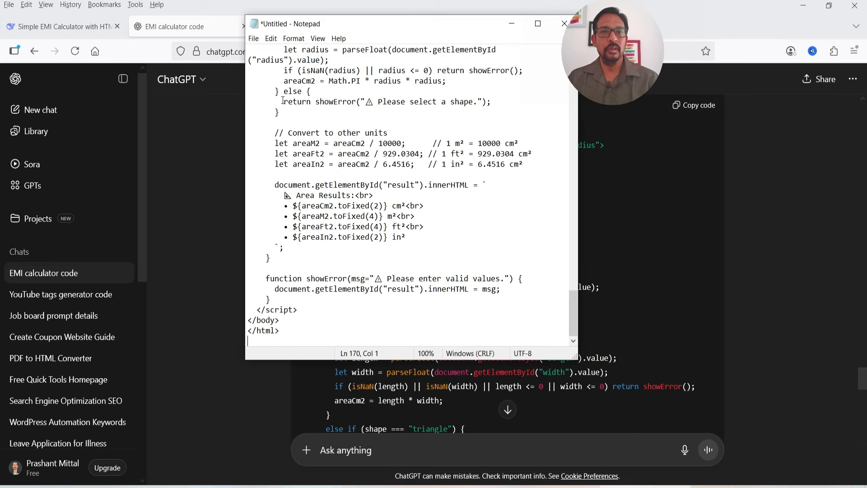
left_click(253, 39)
left_click(278, 96)
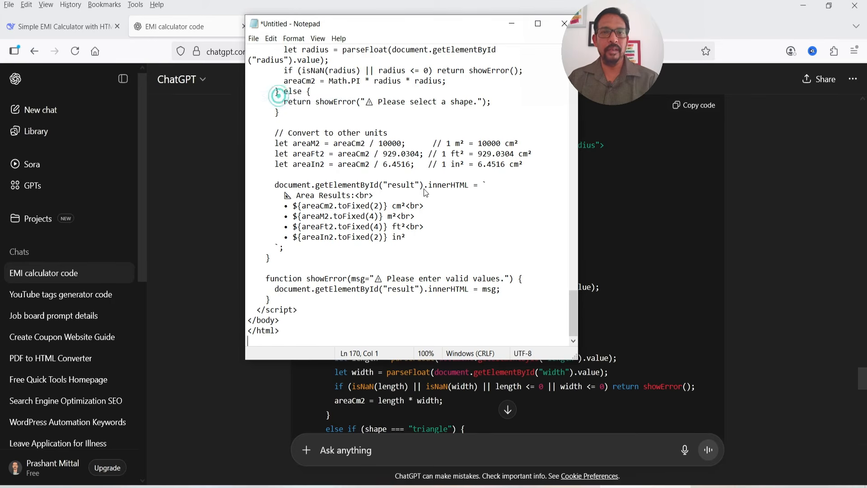
type("shapes.html")
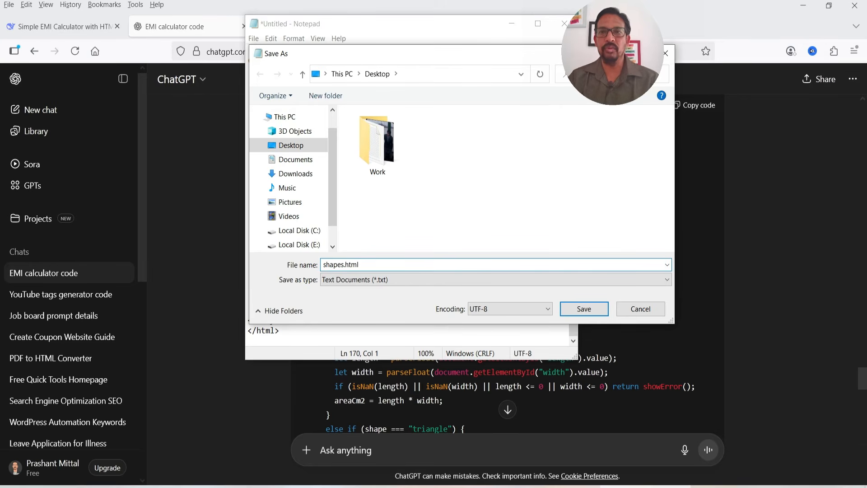
key("Return")
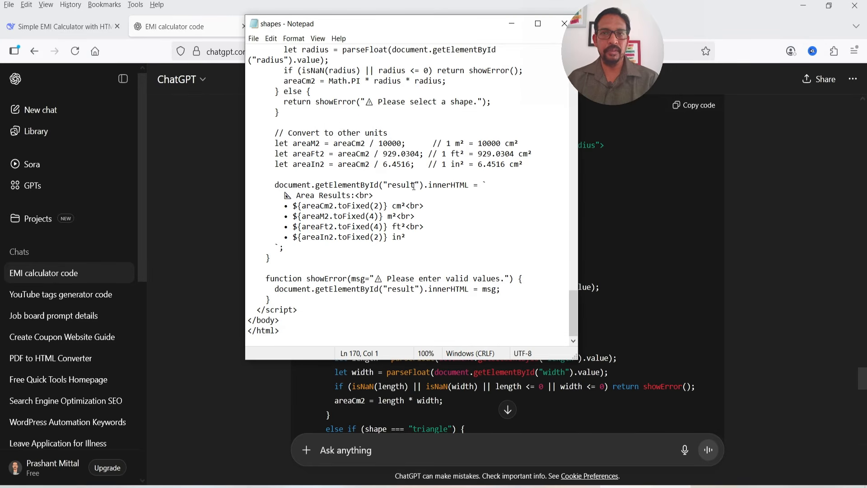
Step: Switch to the Desktop folder in File Explorer and open the shapes file in the browser
left_click_drag(415, 28, 391, 16)
left_click(489, 12)
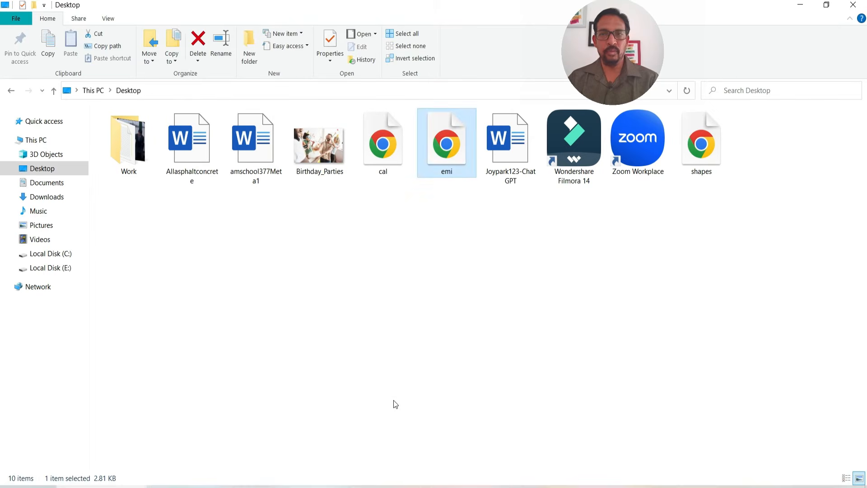
left_click(395, 404)
double_click(712, 170)
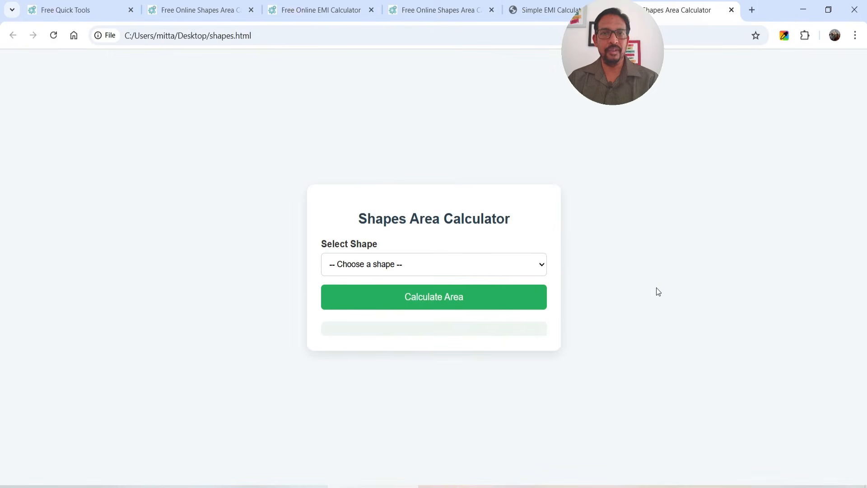
Step: Test ChatGPT's calculator by calculating the area of a Square with a side of 20 cm
left_click(435, 264)
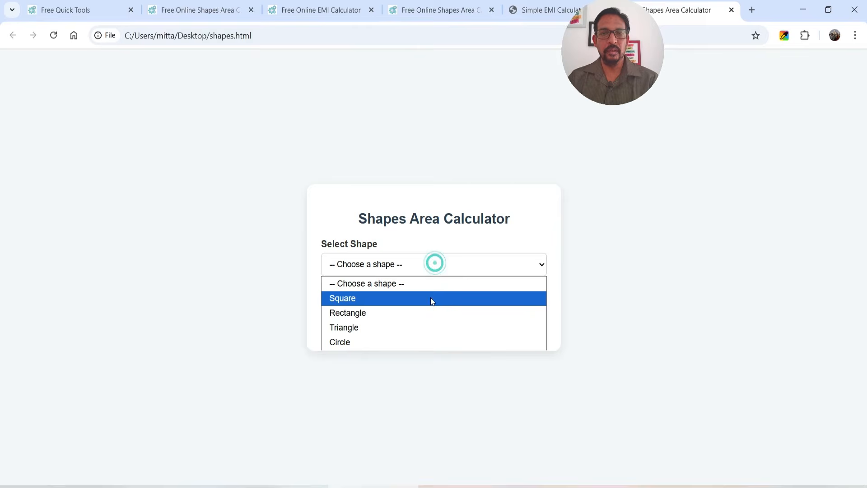
left_click(431, 299)
left_click(356, 285)
type("20")
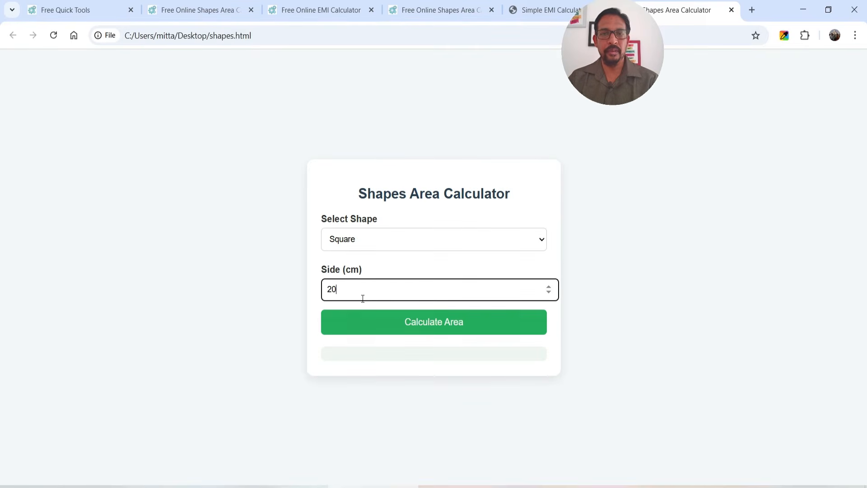
left_click(442, 322)
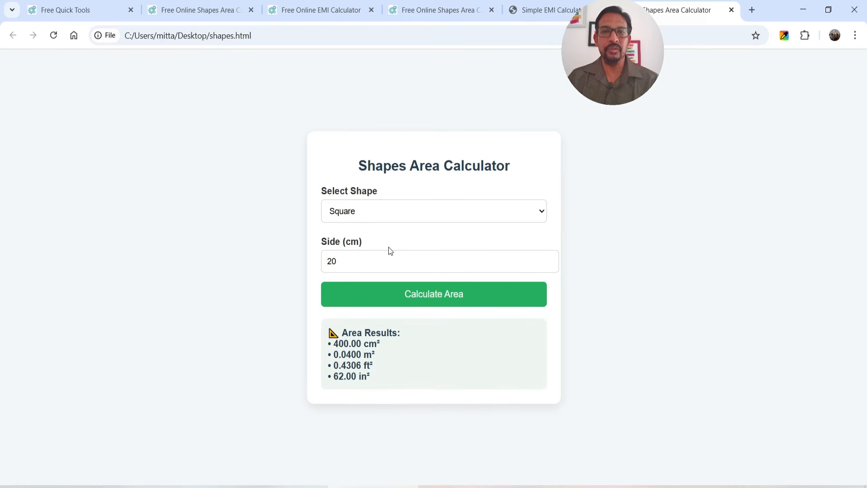
Step: Change the shape to Circle and calculate the area for a radius of 10 cm
left_click(421, 218)
left_click(404, 287)
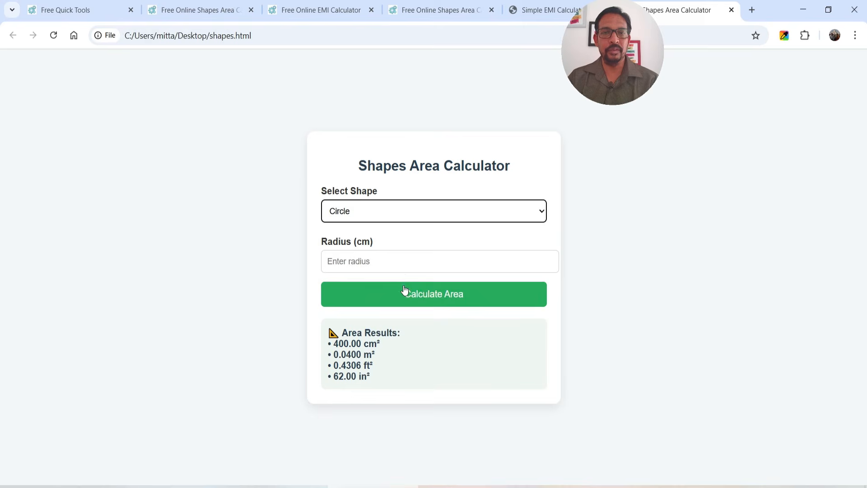
left_click(348, 260)
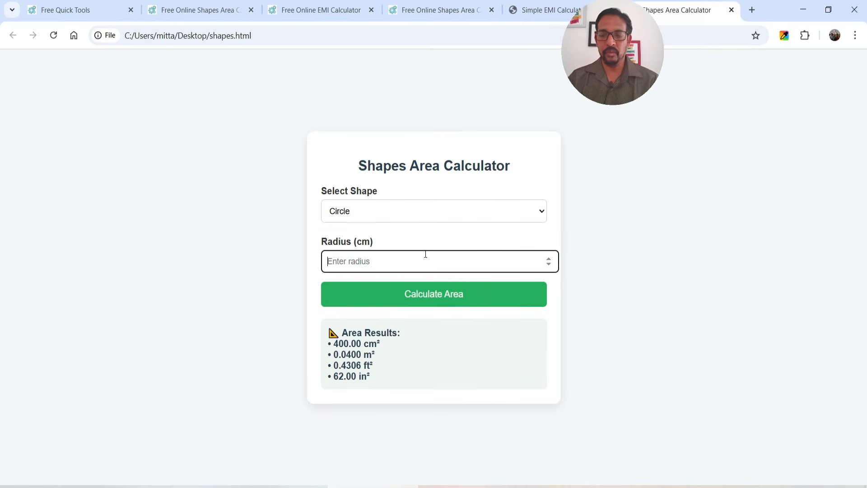
type("10")
left_click(438, 298)
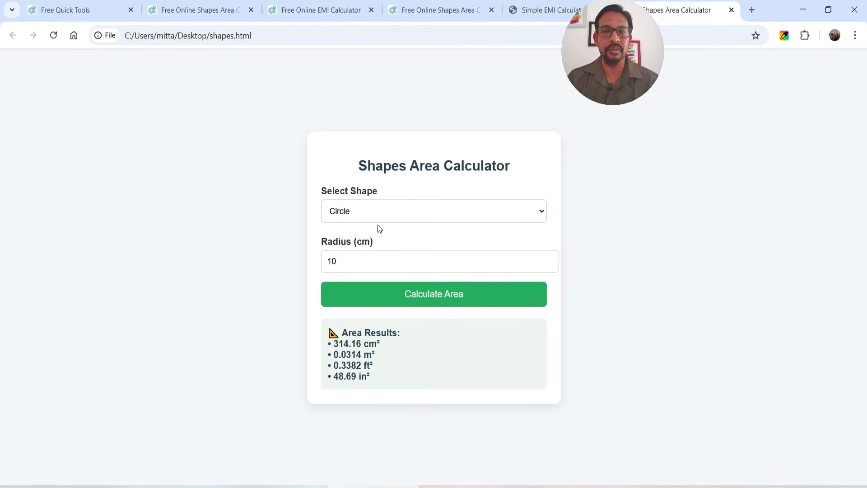
Step: Change the shape to Rectangle and calculate the area for a length of 10 cm and a width of 7 cm
left_click(379, 213)
left_click(392, 259)
left_click(360, 243)
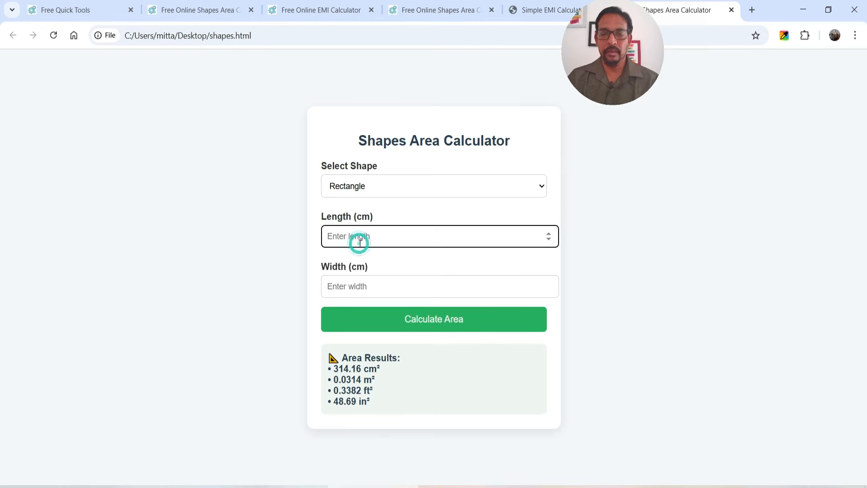
type("10")
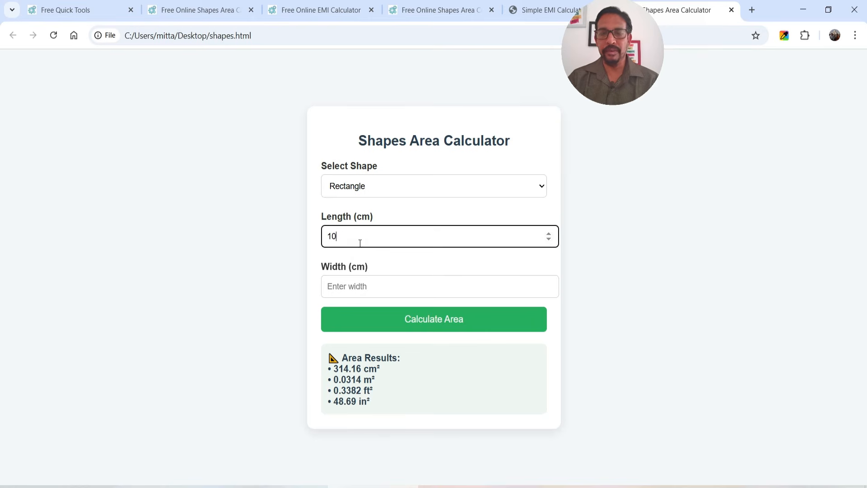
left_click(350, 289)
type("7")
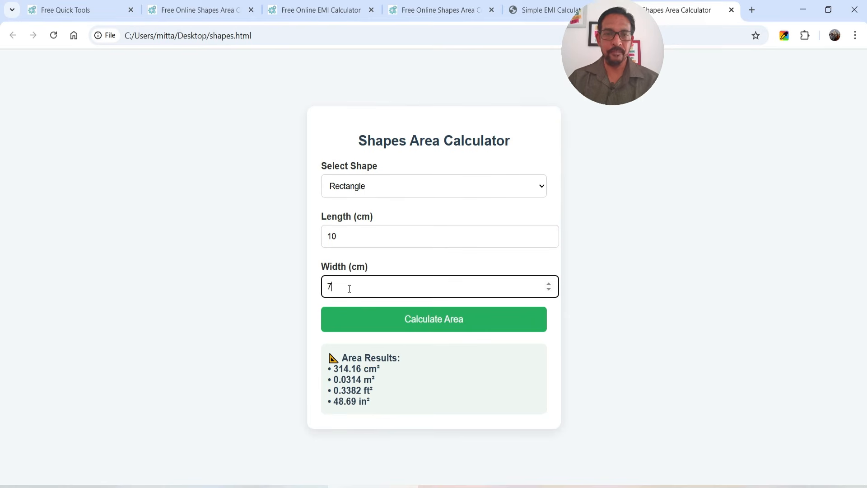
left_click(429, 322)
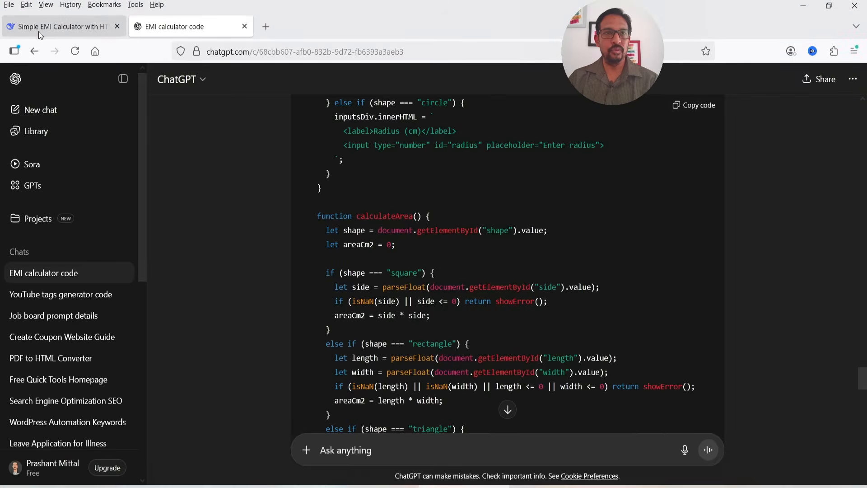
Step: Return to the DeepSeek chat, run its Shapes Area Calculator code in the preview and select the Square shape
left_click(39, 27)
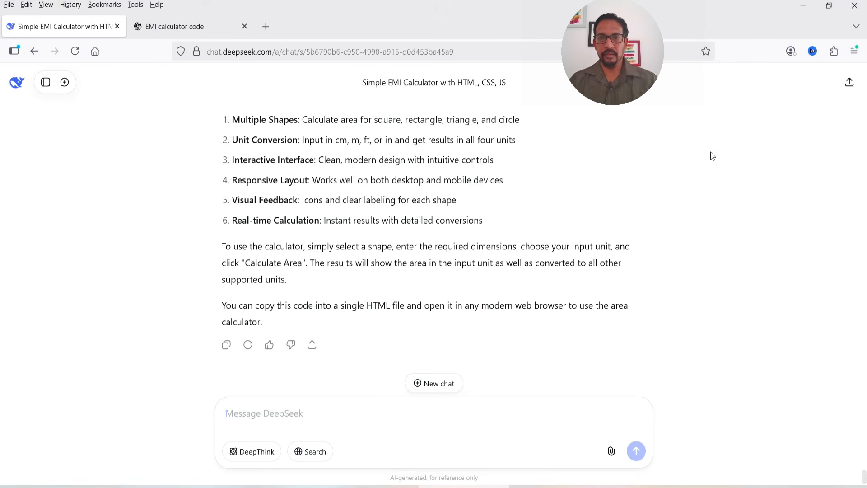
scroll(711, 156, "up", 5)
scroll(710, 163, "up", 4)
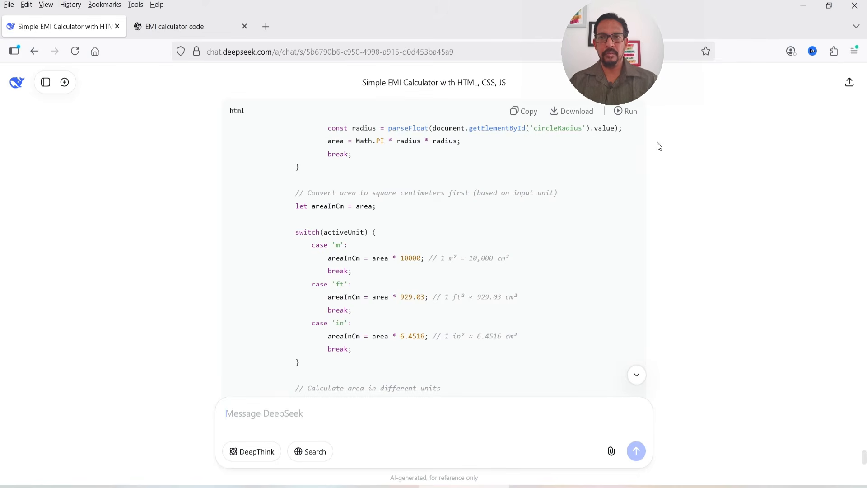
left_click(627, 111)
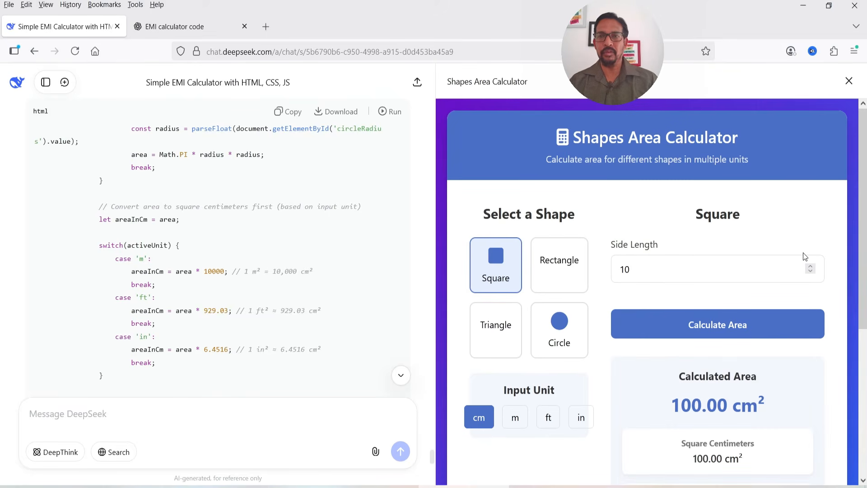
left_click(517, 283)
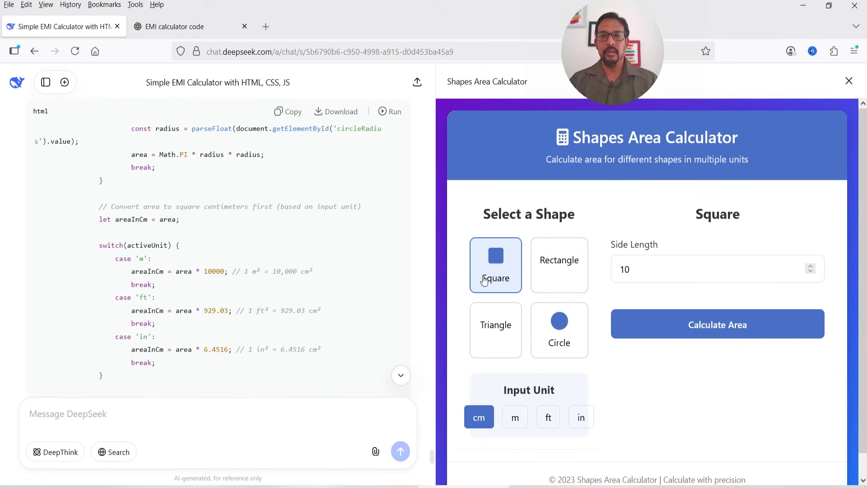
Step: Calculate the area of the square with side 10 cm and of a rectangle with length 10 cm and width 5 cm
left_click(705, 322)
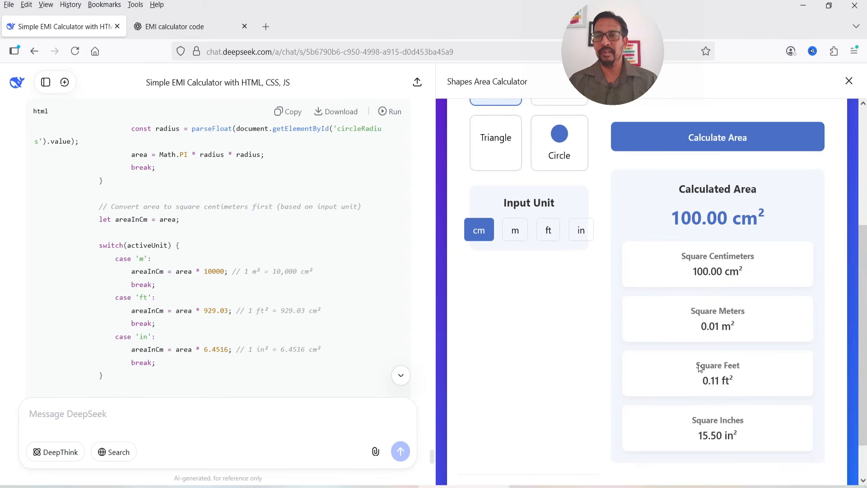
scroll(708, 377, "up", 4)
left_click(565, 269)
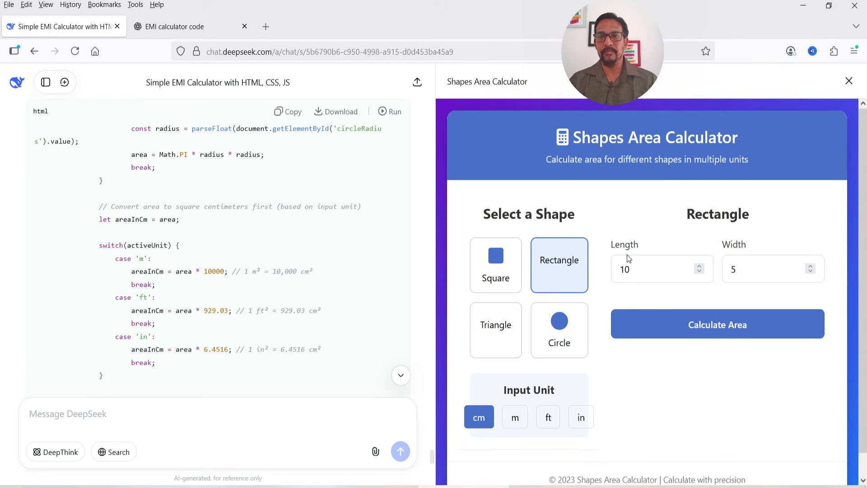
left_click(687, 324)
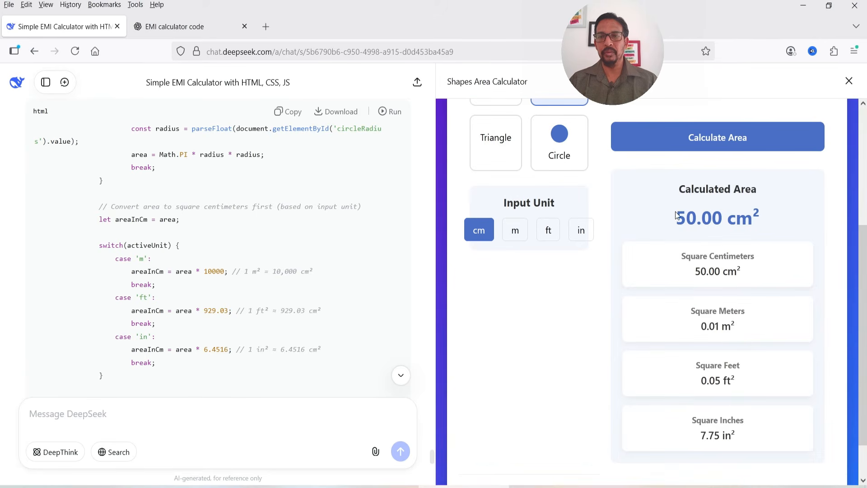
Step: Try the other input units, settle on inches and recalculate the area of the 10 by 5 rectangle
scroll(602, 382, "up", 3)
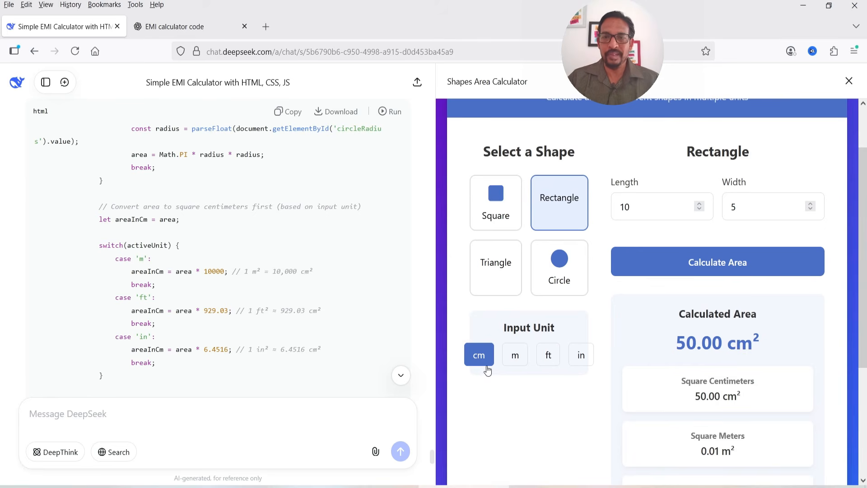
left_click(514, 357)
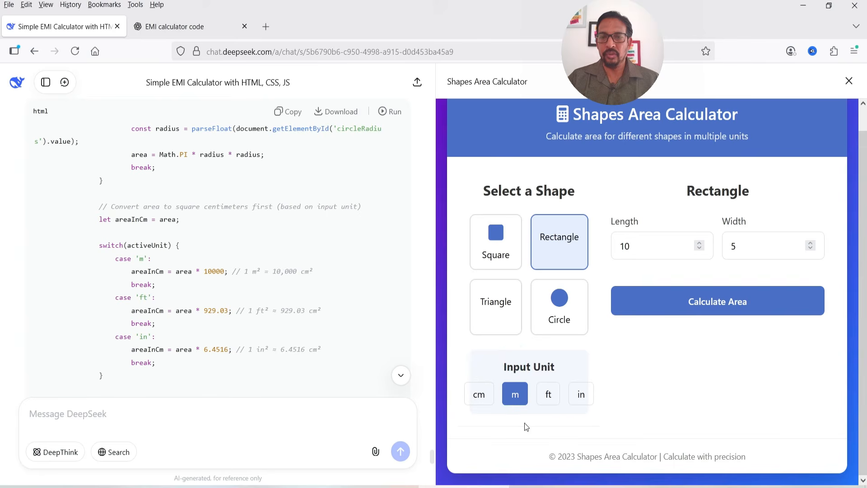
left_click(548, 394)
left_click(581, 395)
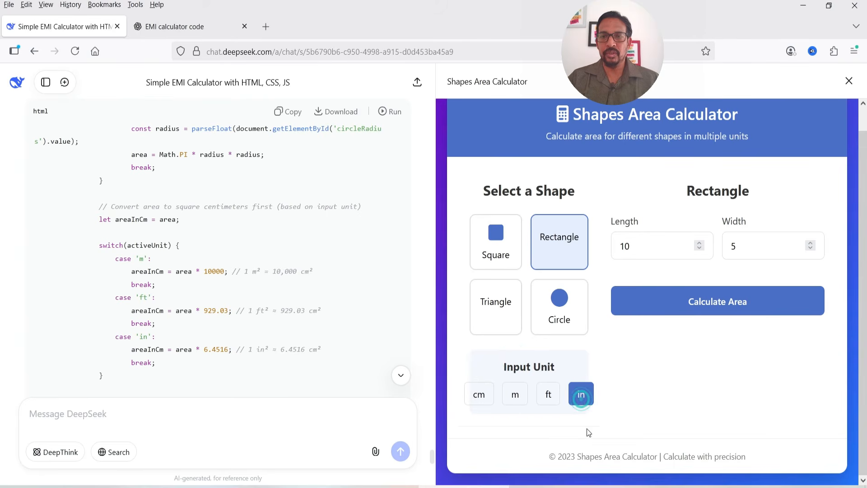
left_click(713, 315)
scroll(740, 318, "down", 3)
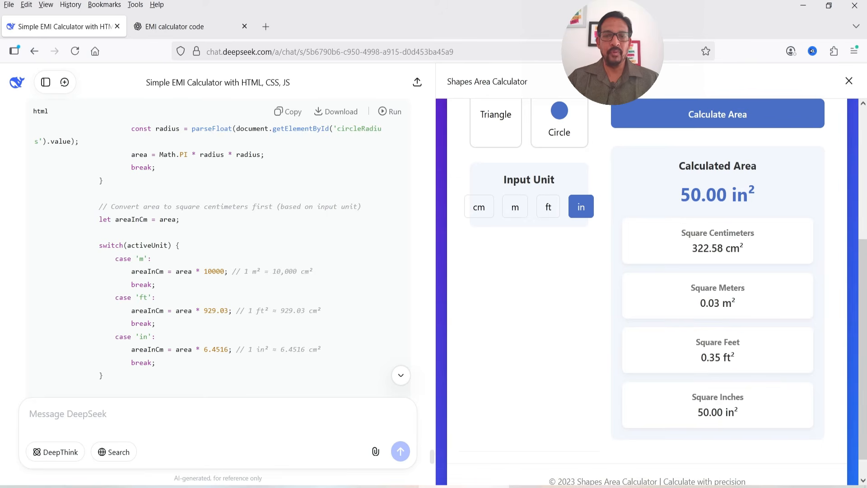
Step: Switch to ChatGPT's calculator in Chrome and review its shape options and inputs for comparison, keeping Square selected
left_click(373, 487)
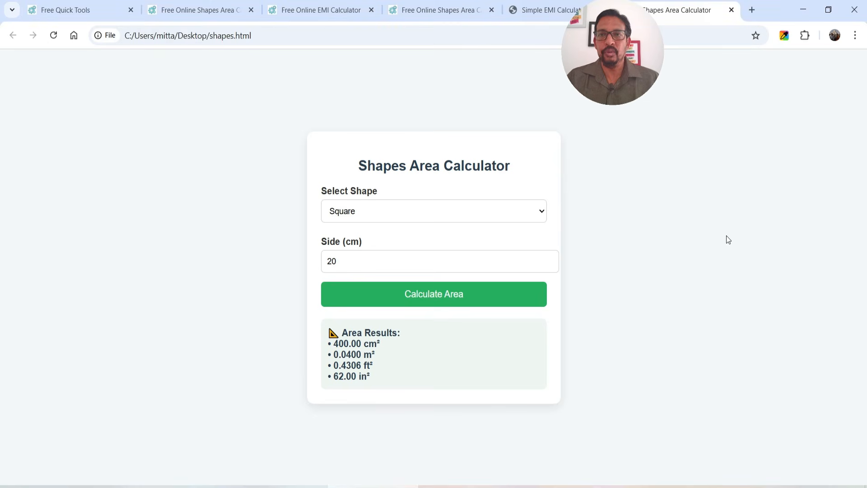
left_click(393, 213)
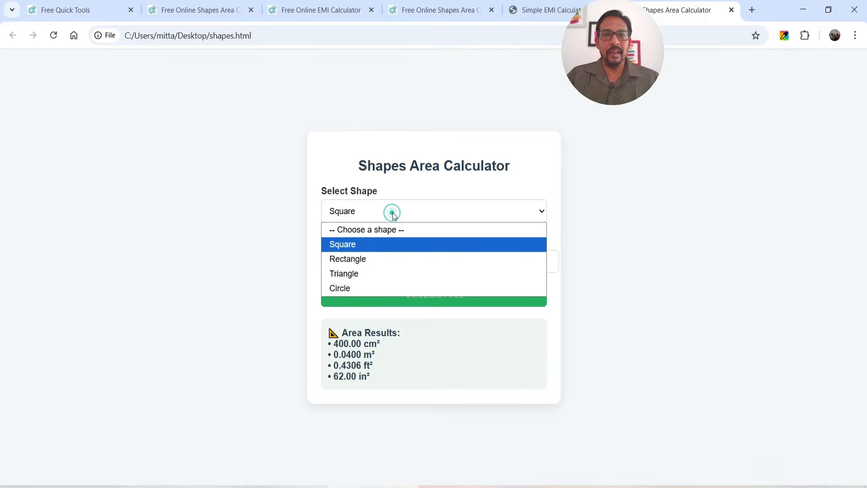
left_click(391, 210)
left_click(391, 266)
left_click(371, 243)
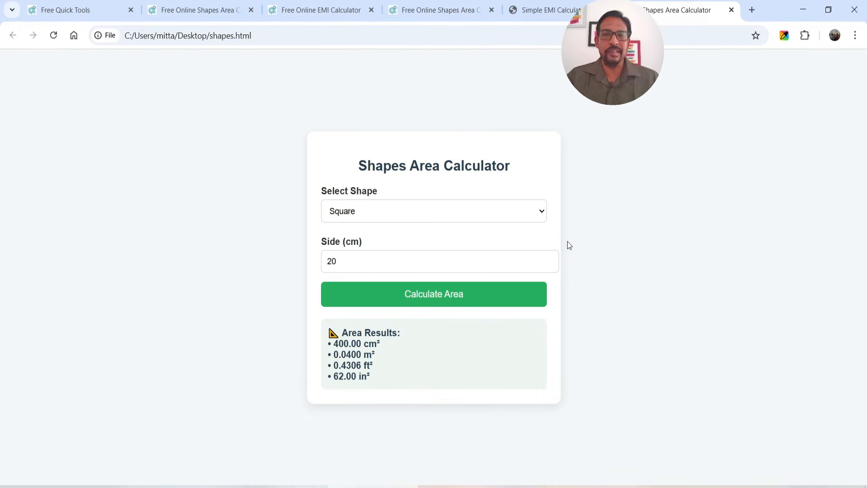
Step: Return to DeepSeek's calculator and calculate the area of a triangle with base 10 in and height 5 in
left_click(458, 487)
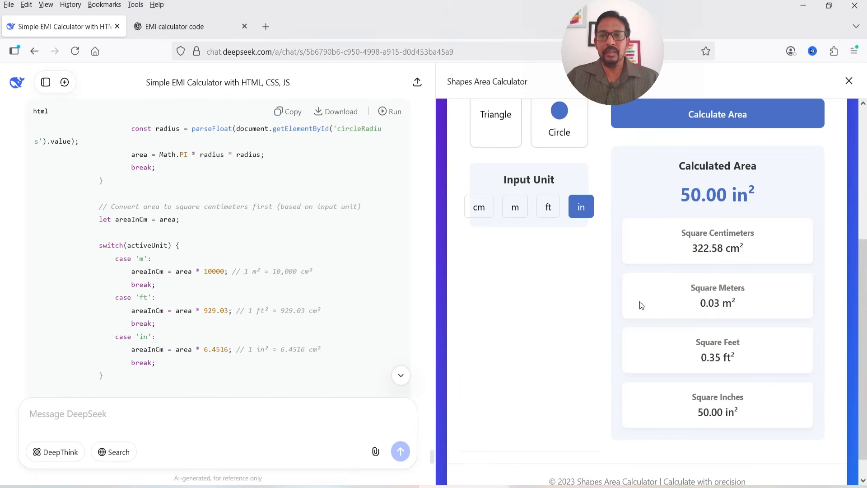
scroll(698, 267, "up", 3)
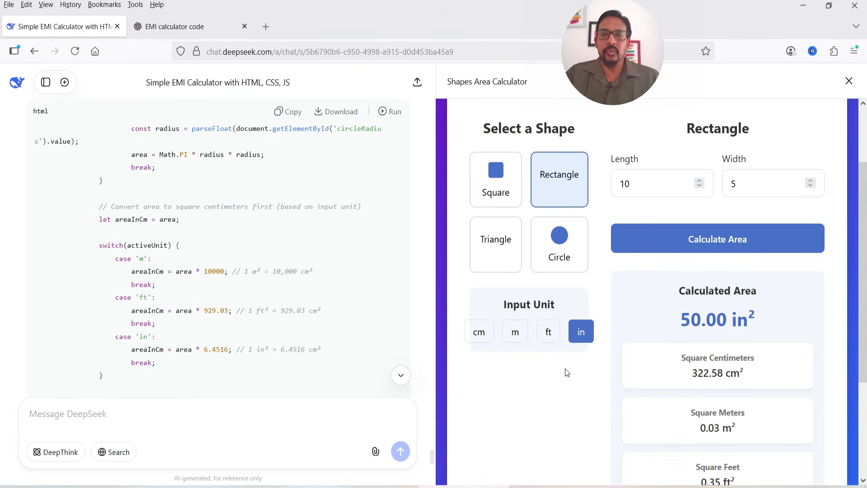
left_click(495, 244)
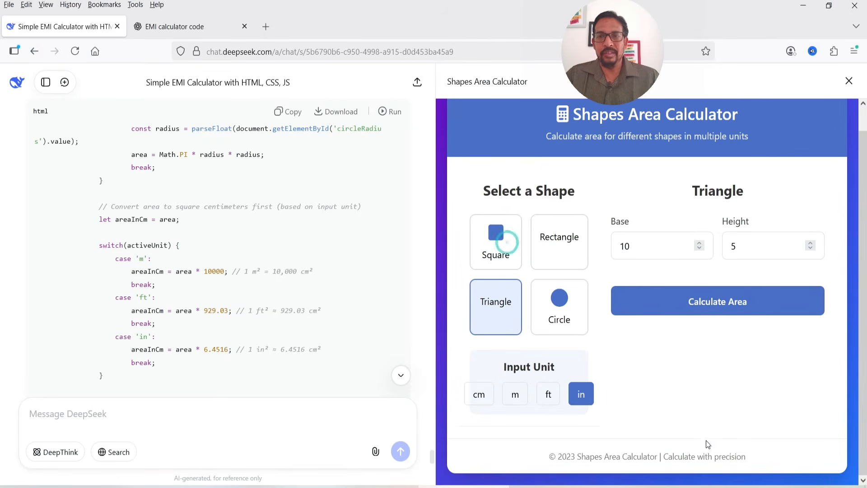
left_click(730, 303)
scroll(755, 401, "down", 4)
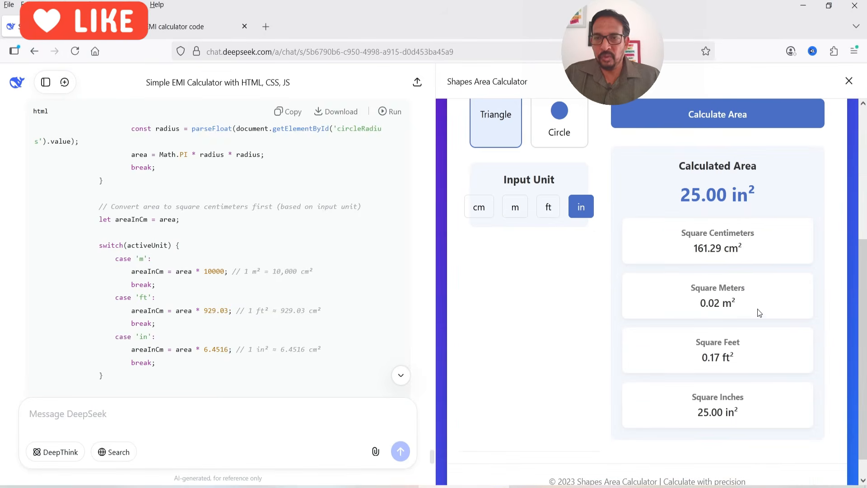
scroll(757, 308, "up", 4)
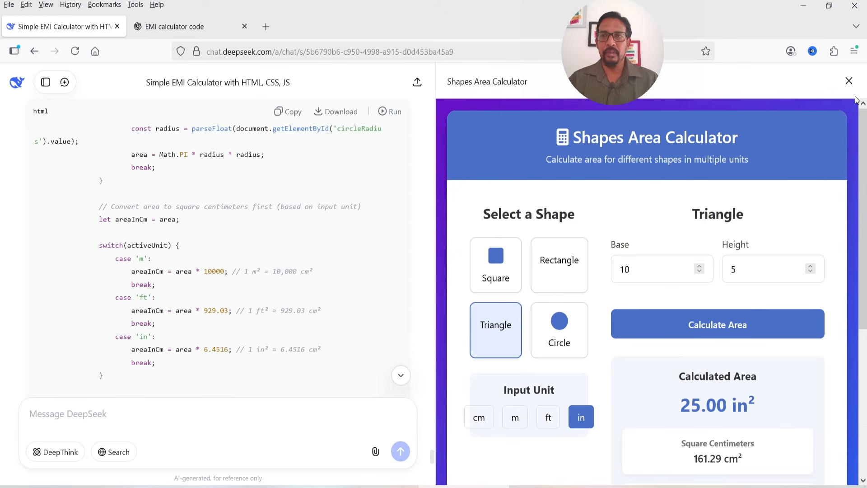
Step: Close the preview, copy DeepSeek's Shapes Area Calculator code and switch to the WordPress site in Chrome
left_click(849, 81)
left_click(519, 113)
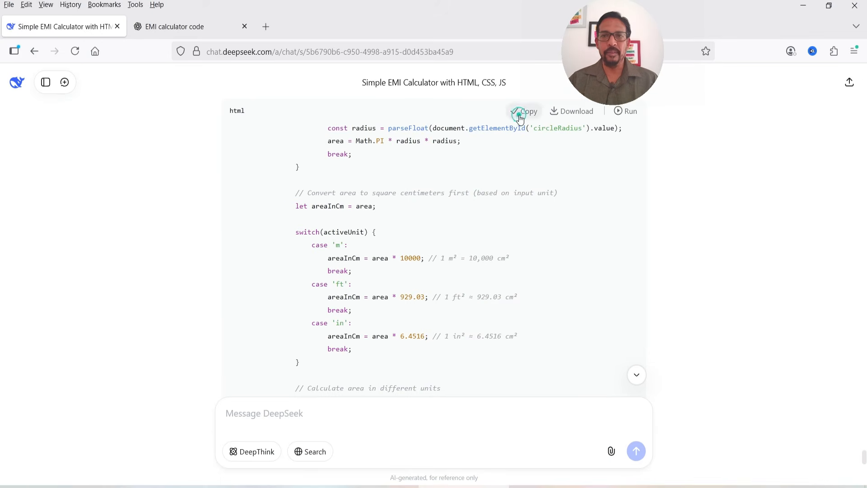
left_click(280, 486)
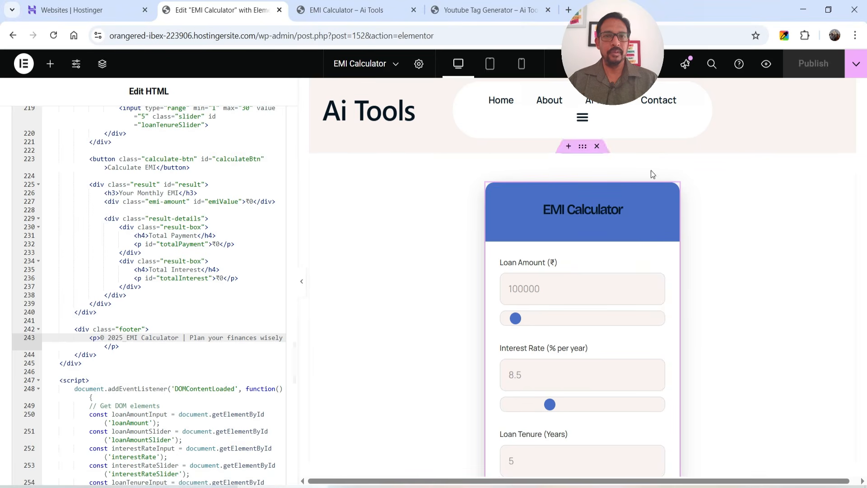
Step: Open the site's WordPress dashboard from the published EMI Calculator page and add a post titled "Shapes Area calculator"
left_click(353, 16)
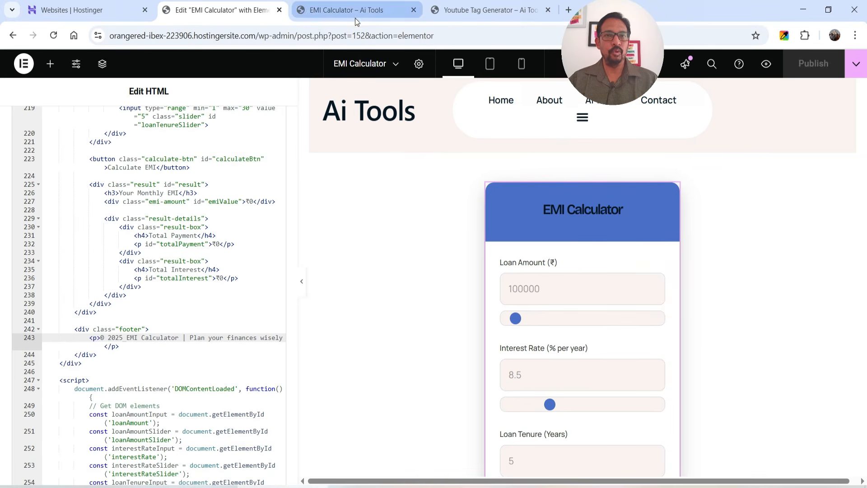
mouse_move(42, 62)
left_click(42, 87)
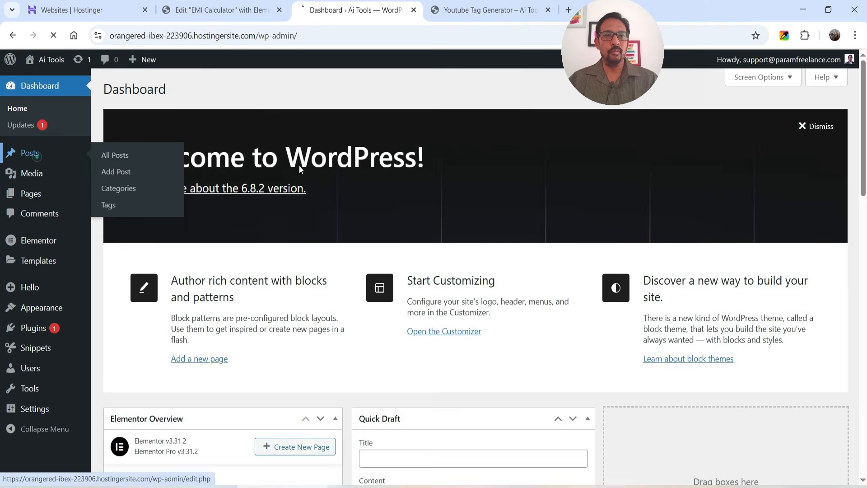
left_click(32, 154)
left_click(161, 90)
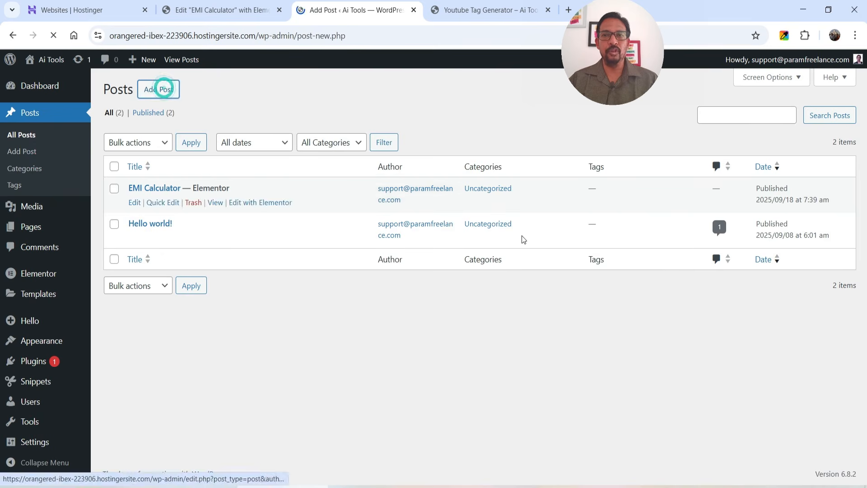
type("Shapes A")
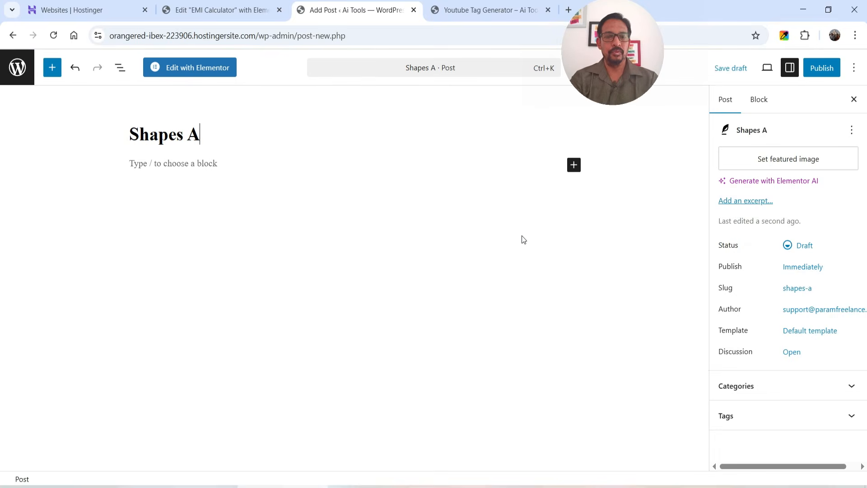
type("rea calculator")
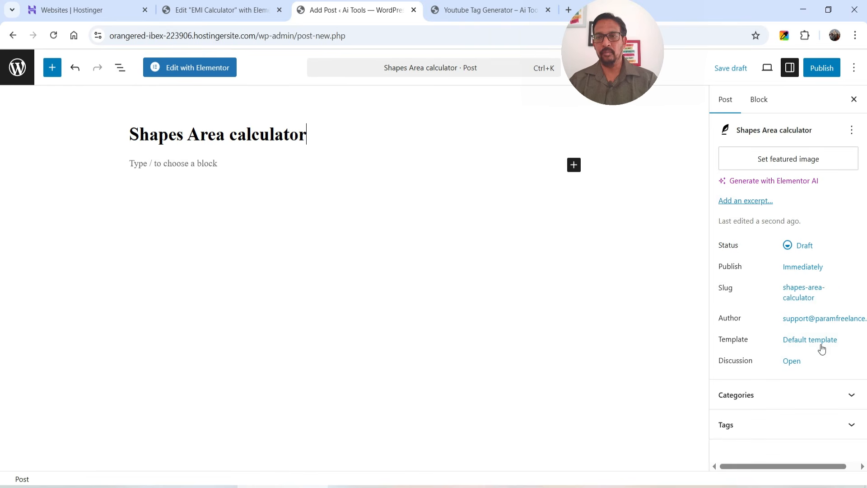
Step: Set the post's template to Elementor Full Width and publish the post
left_click(822, 347)
left_click(645, 409)
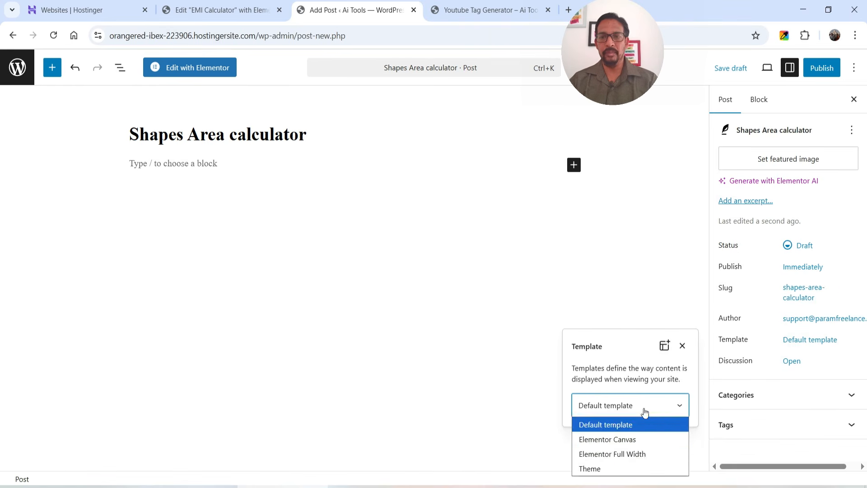
left_click(633, 454)
left_click(821, 67)
left_click(822, 67)
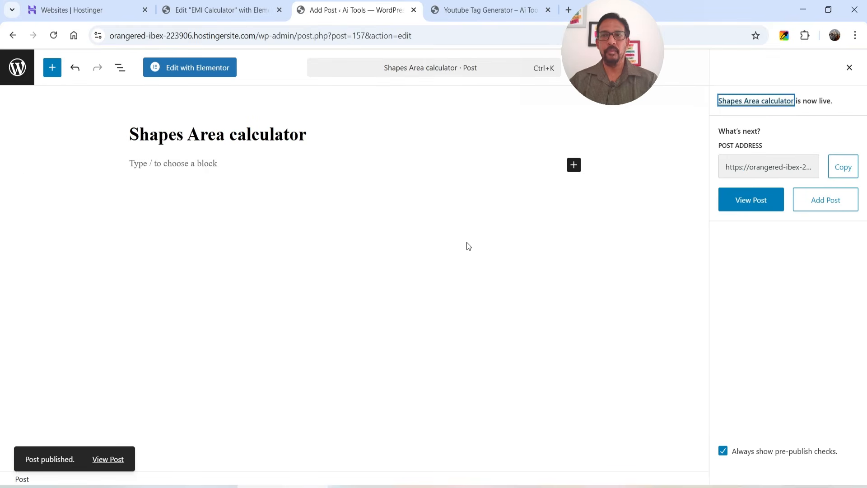
Step: Open the post in Elementor, add an HTML widget to the empty container and paste the copied calculator code into it
left_click(206, 68)
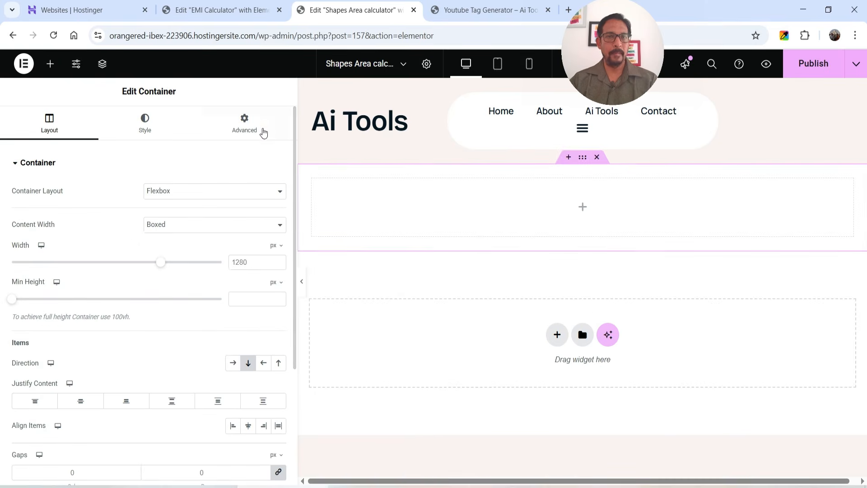
left_click(50, 64)
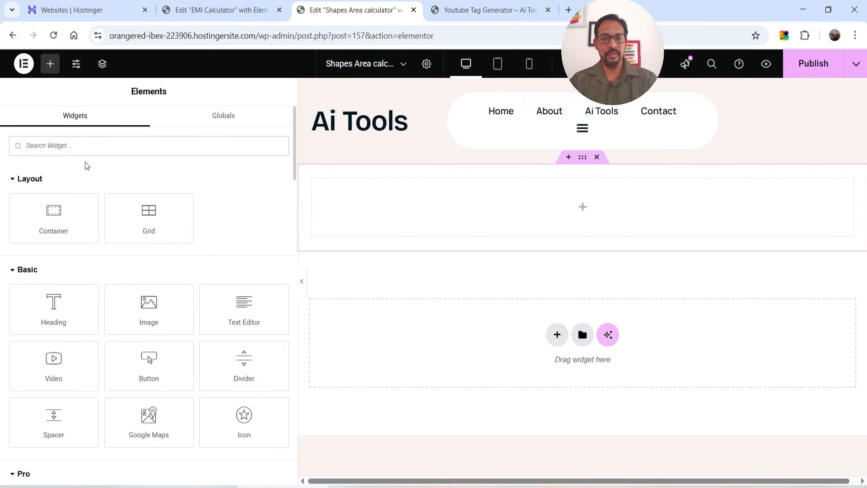
type("htm")
left_click_drag(67, 194, 641, 228)
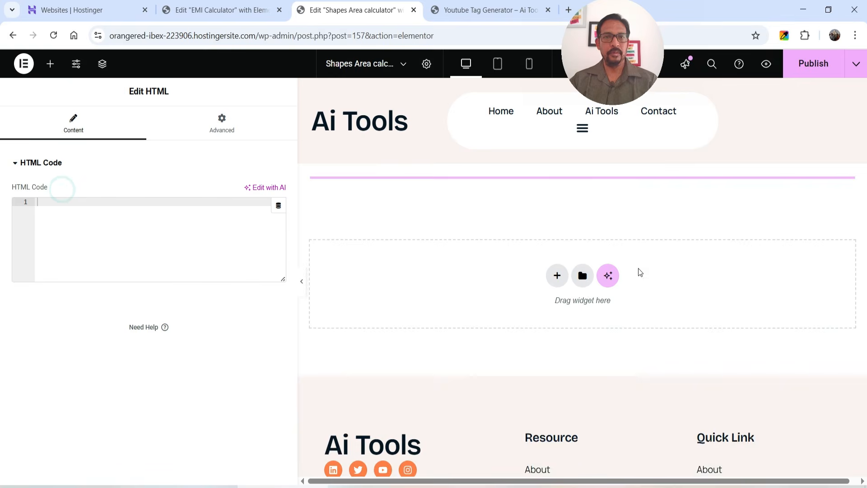
key("ctrl+v")
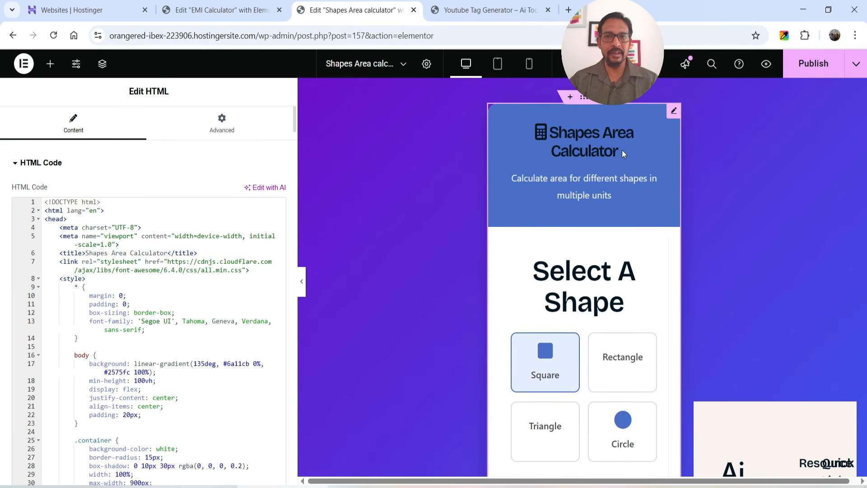
Step: Delete the "display: flex;" declaration from the body rule in the HTML code and review the page layout down to the footer
scroll(716, 297, "down", 4)
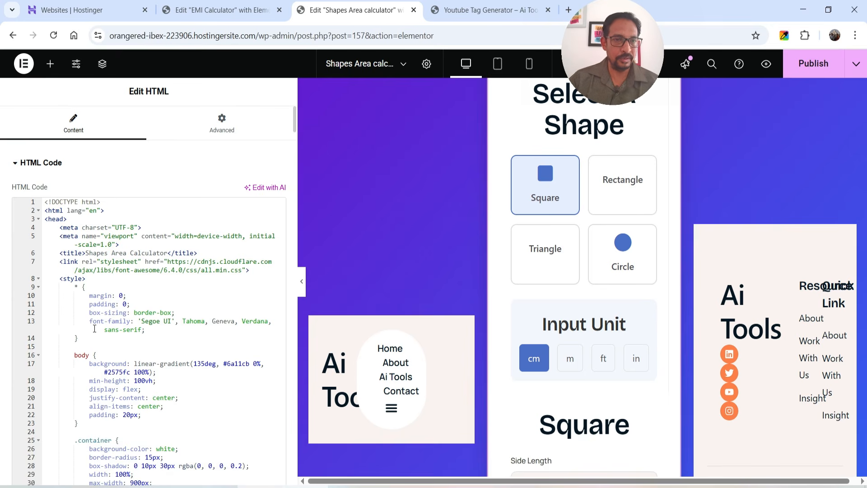
scroll(149, 355, "down", 3)
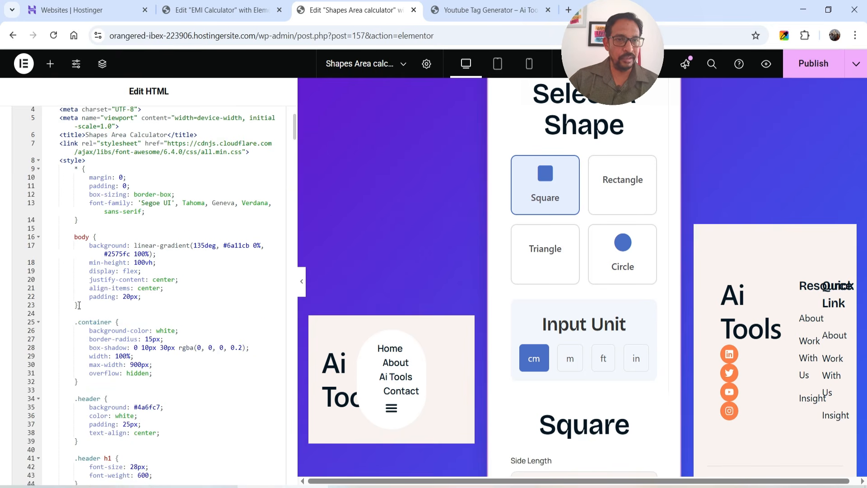
left_click_drag(88, 273, 165, 271)
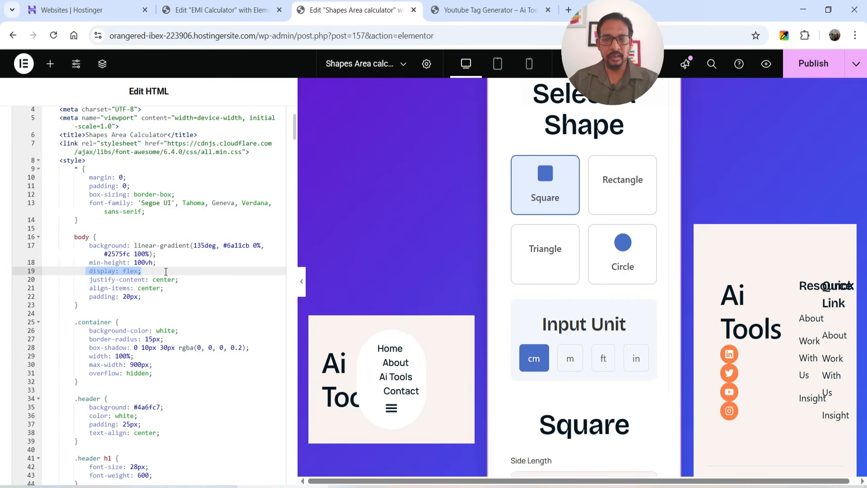
key("BackSpace")
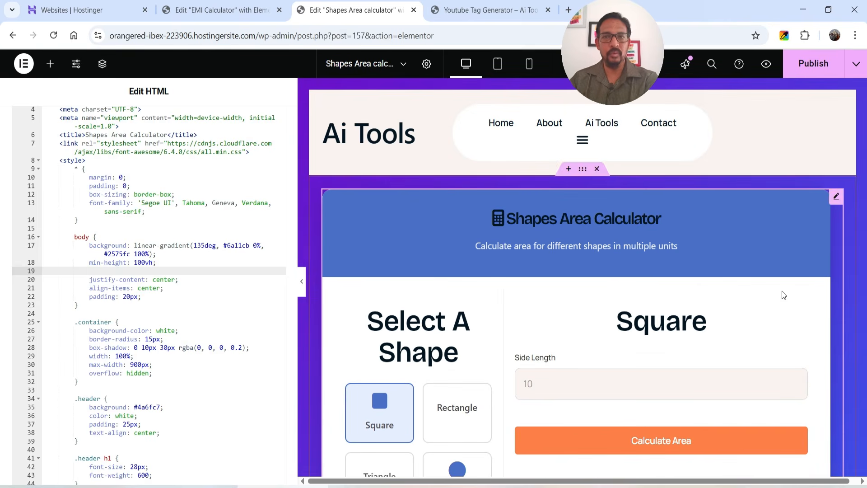
left_click(90, 245)
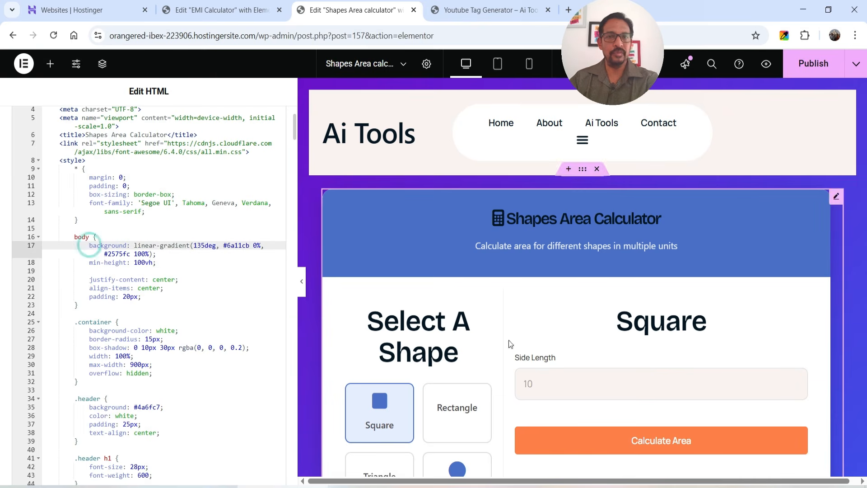
scroll(811, 345, "down", 5)
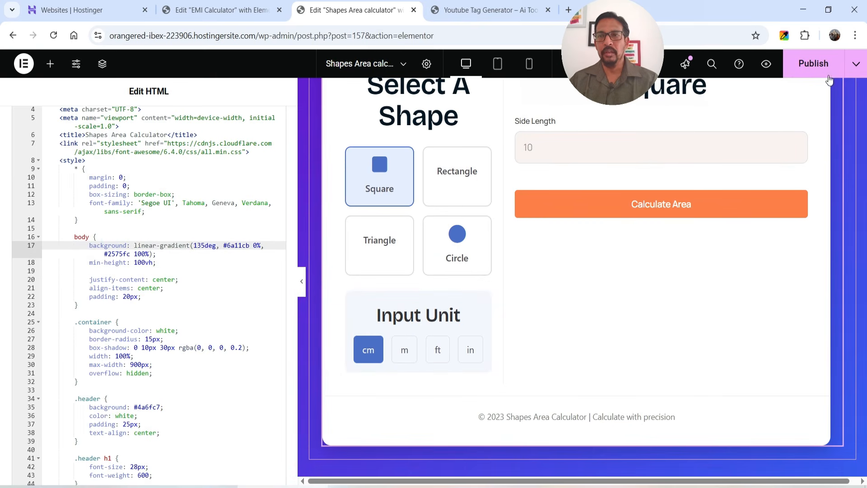
scroll(804, 246, "down", 5)
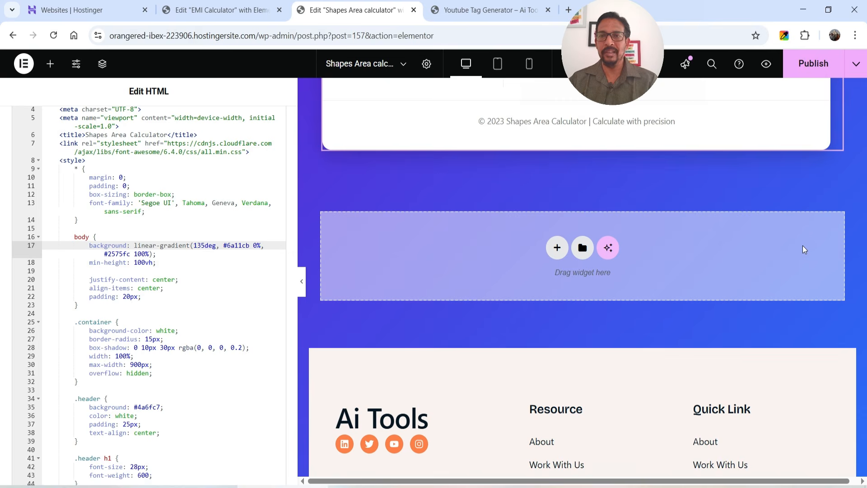
Step: Publish the edited Shapes Area calculator post and open its live page to check the layout down to the footer
left_click(813, 63)
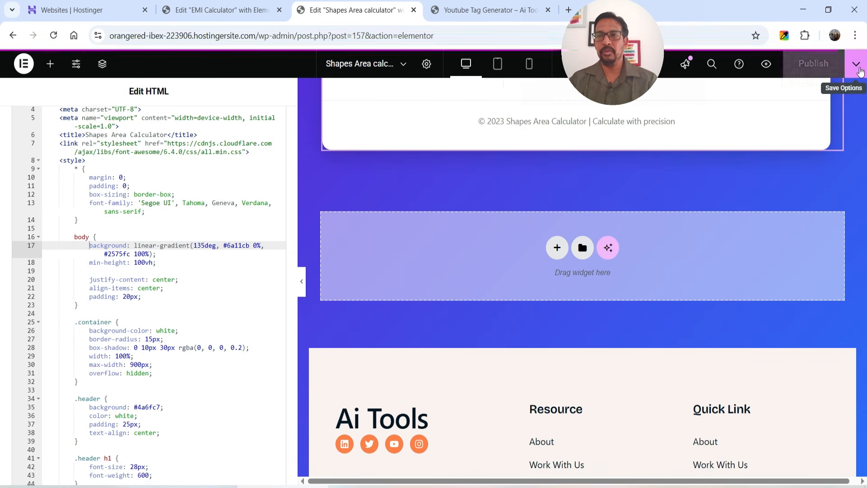
left_click(857, 65)
left_click(840, 151)
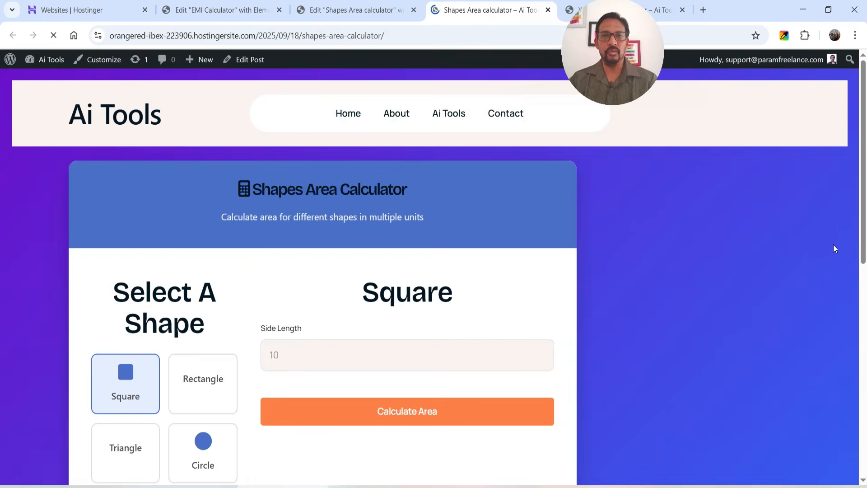
scroll(751, 226, "down", 10)
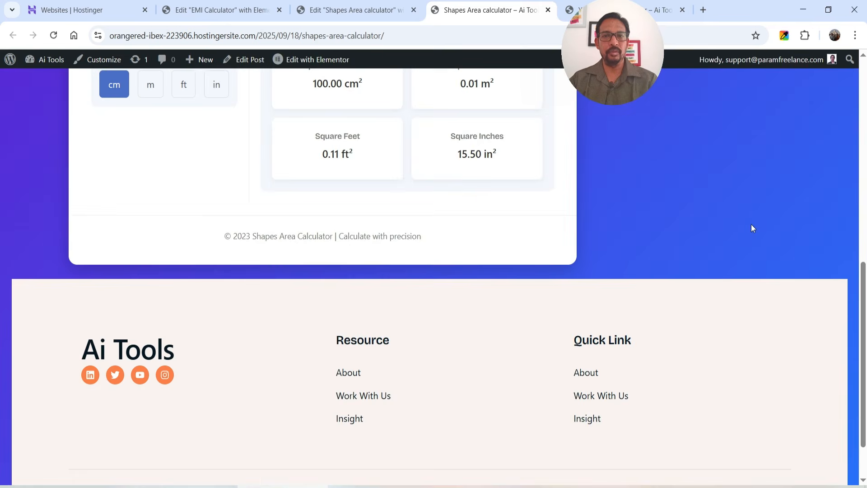
scroll(750, 223, "up", 5)
scroll(749, 222, "up", 5)
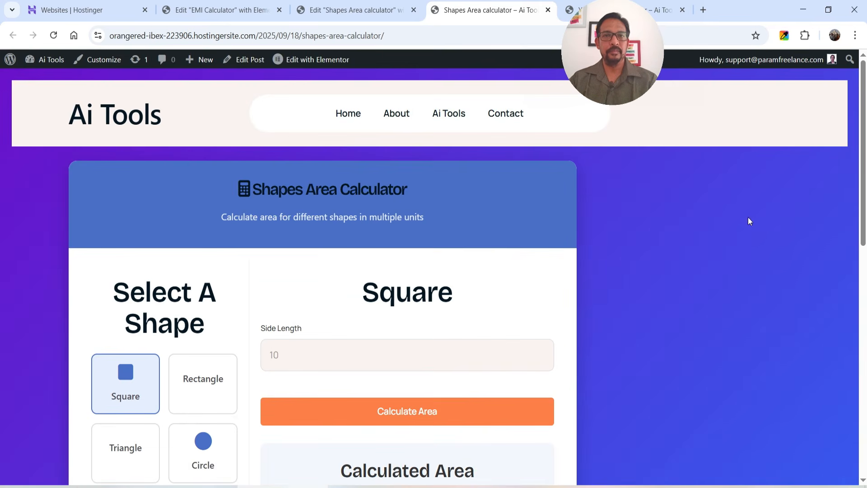
Step: Set the calculator container's Justify Content and Align Items to center in Elementor and publish the change
left_click(348, 10)
scroll(416, 251, "up", 10)
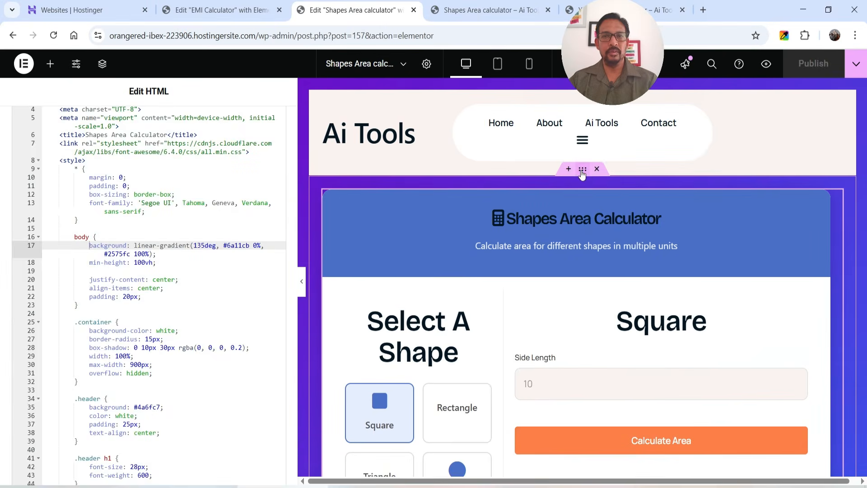
left_click(582, 168)
left_click(151, 127)
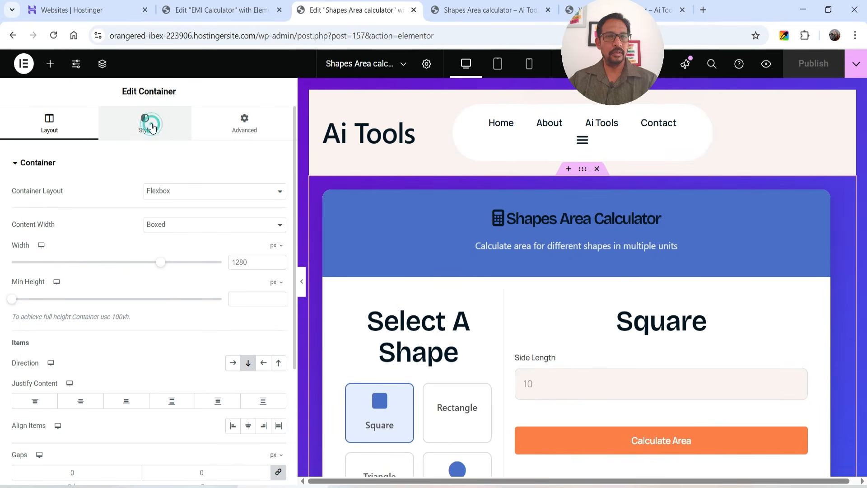
left_click(39, 124)
scroll(82, 293, "down", 1)
left_click(84, 345)
left_click(814, 64)
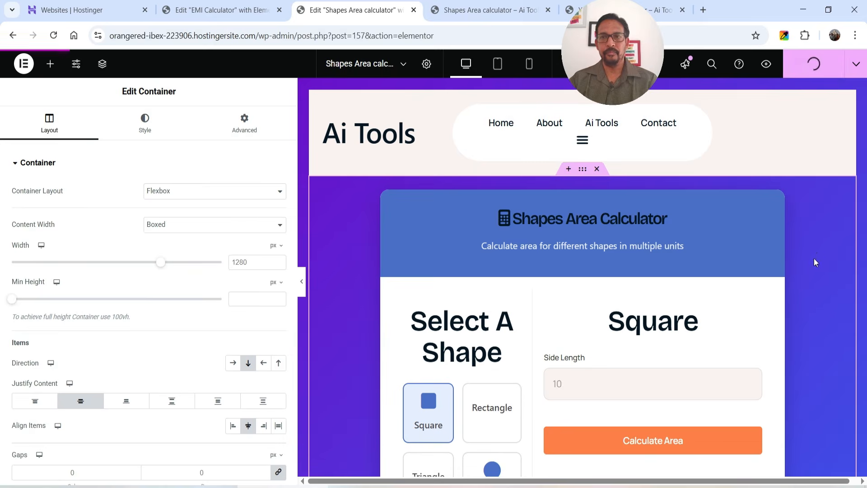
Step: Reload the live calculator page, calculate a rectangle's area with length 10 and width 5 in cm, and review the whole page
left_click(487, 11)
left_click(53, 34)
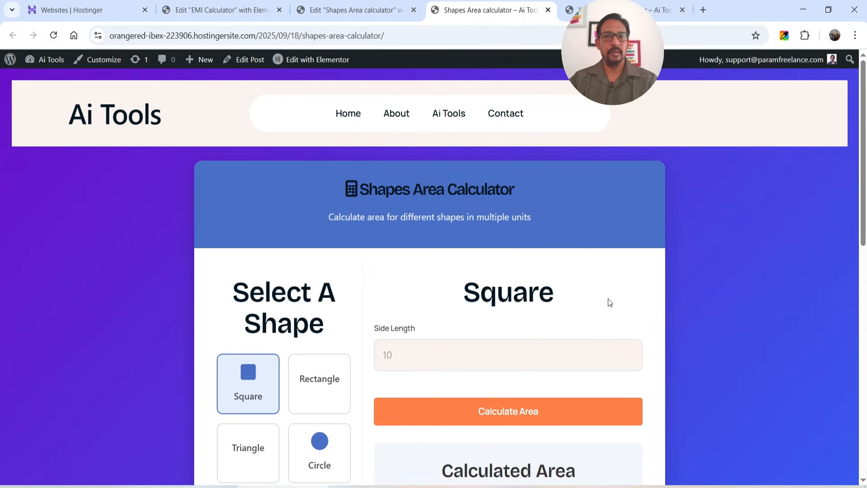
scroll(316, 280, "down", 4)
left_click(330, 211)
left_click(430, 177)
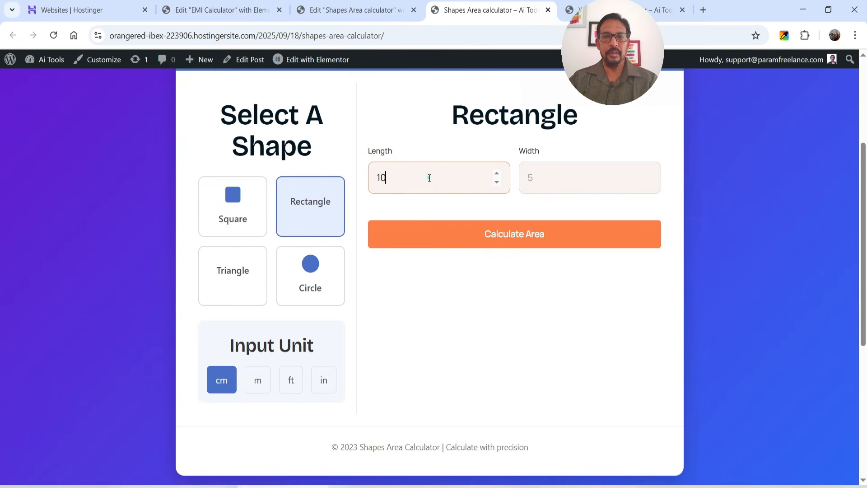
left_click(557, 178)
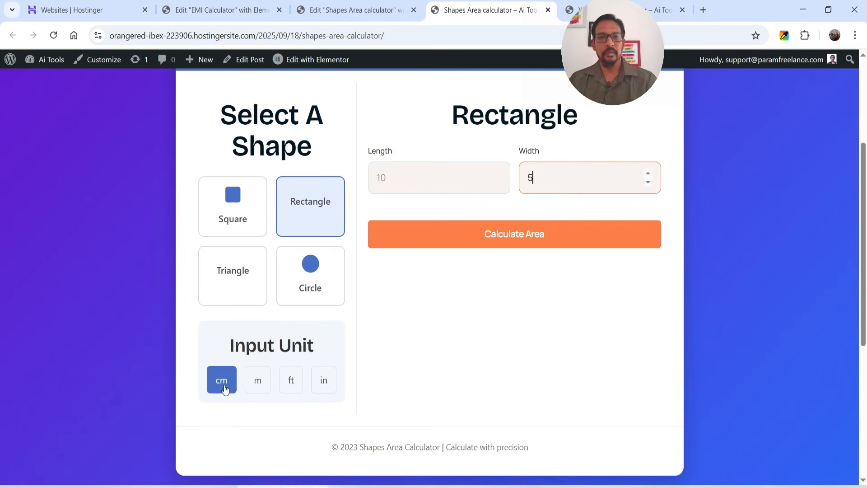
left_click(561, 234)
scroll(619, 270, "down", 1)
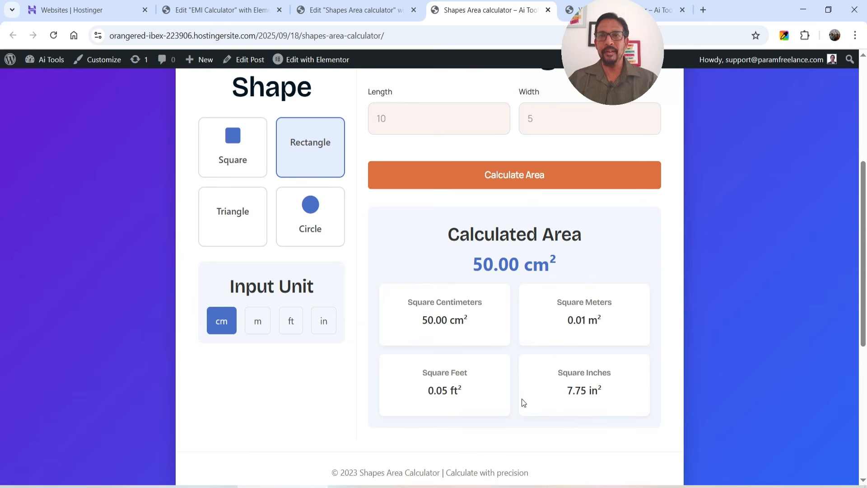
scroll(501, 402, "up", 3)
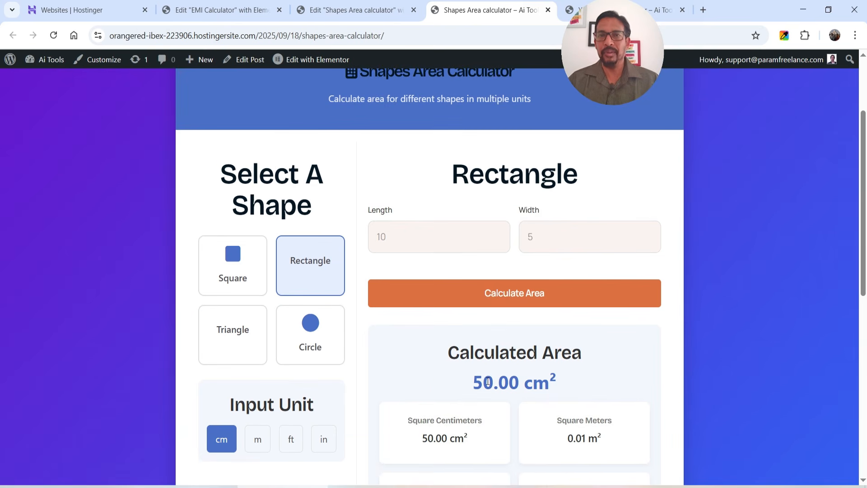
scroll(555, 376, "up", 3)
scroll(557, 366, "down", 12)
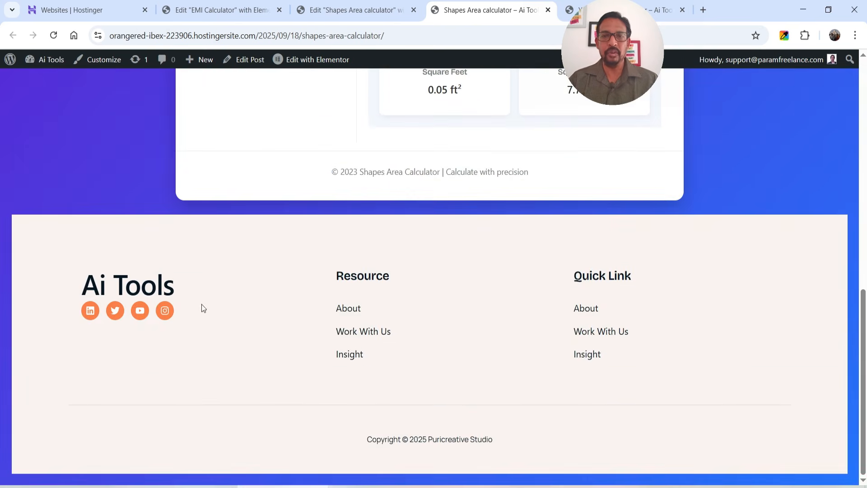